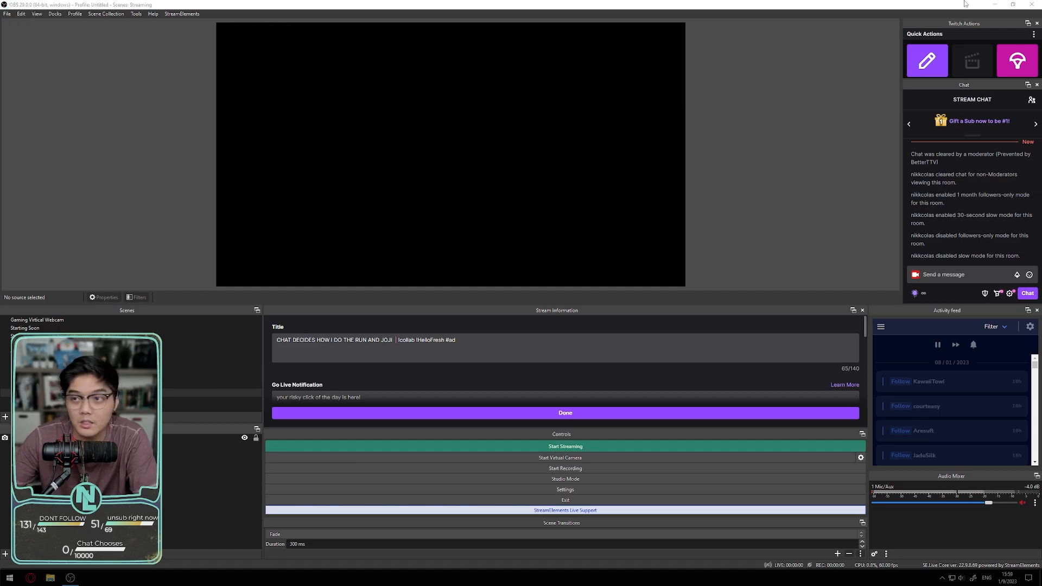
Minimize OBS Studio and open the Windows display settings at the Scale and layout section.
{"action": "left_click", "coordinate": [994, 8]}
{"action": "right_click", "coordinate": [517, 256]}
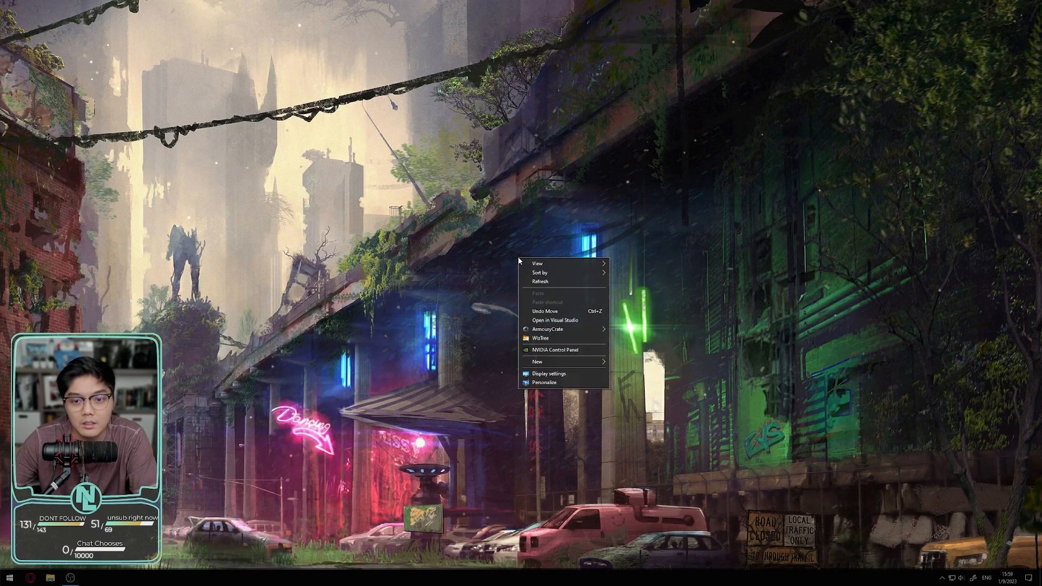
{"action": "left_click", "coordinate": [567, 374]}
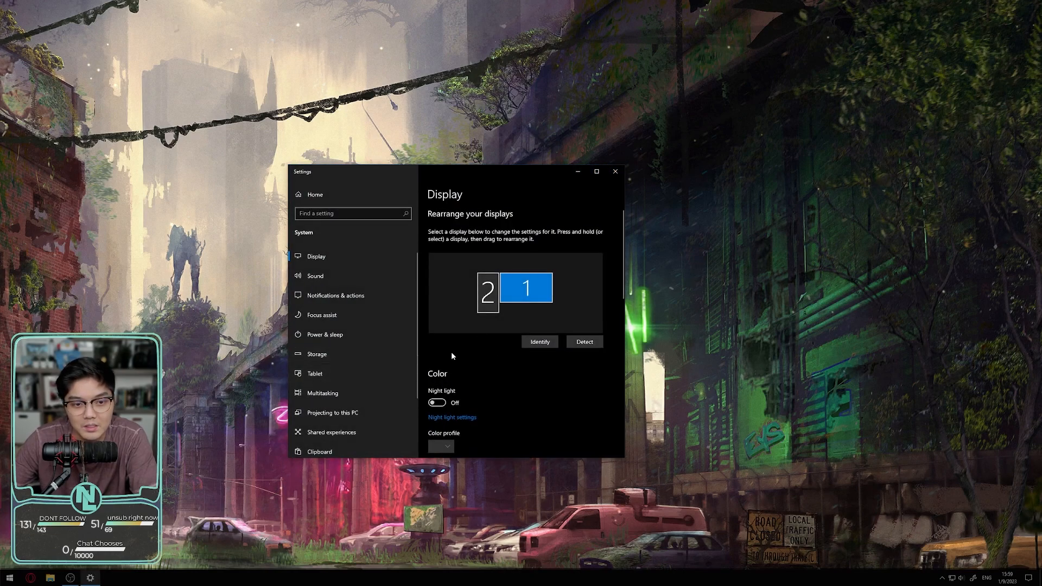
{"action": "scroll", "coordinate": [434, 351], "scroll_direction": "down", "scroll_amount": 5}
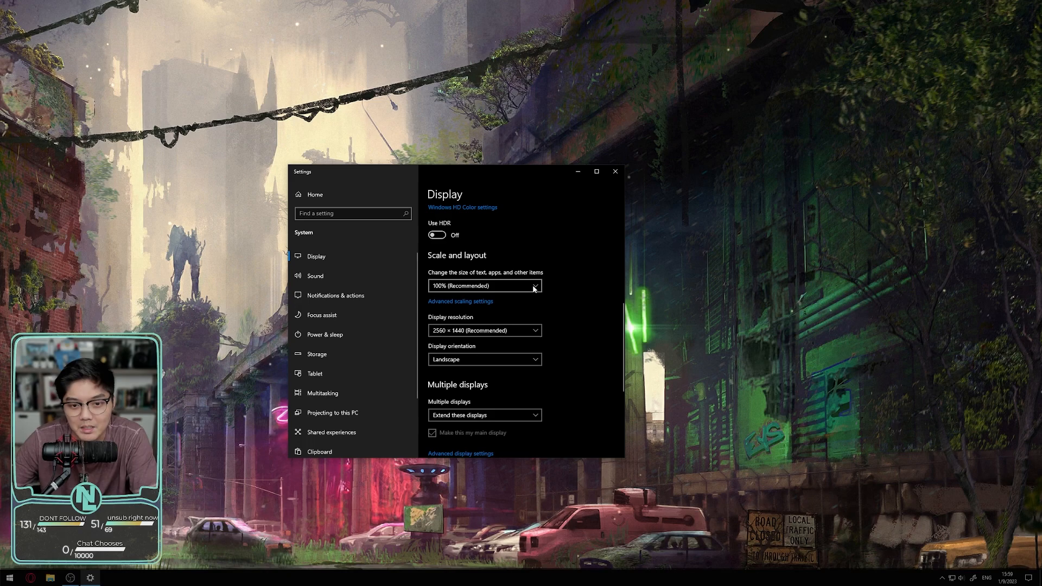
{"action": "left_click", "coordinate": [524, 329]}
{"action": "left_click", "coordinate": [570, 312]}
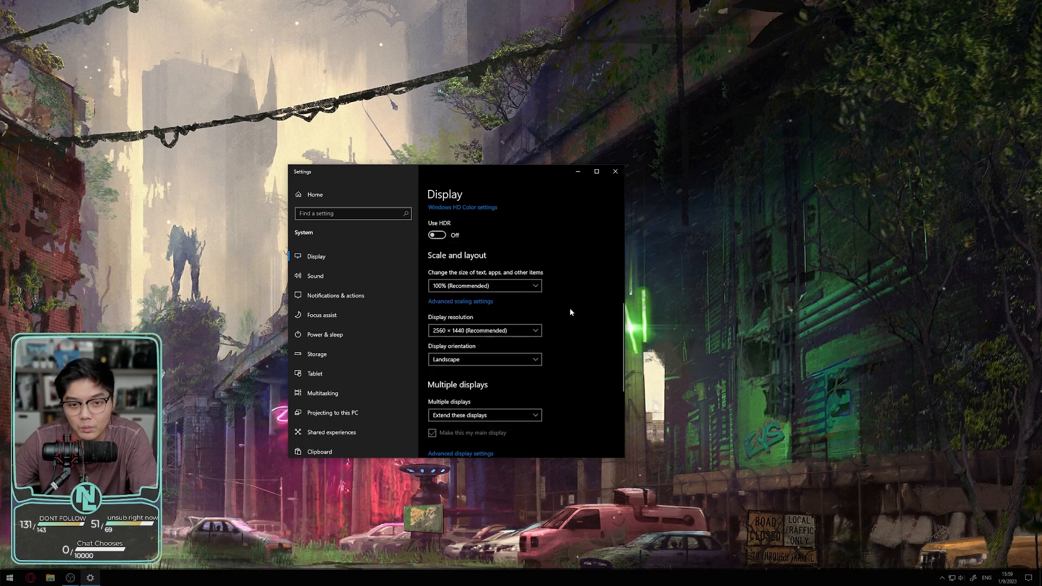
Try 200% for the size of text, apps, and other items, settle on 150%, and close the settings.
{"action": "left_click", "coordinate": [517, 286]}
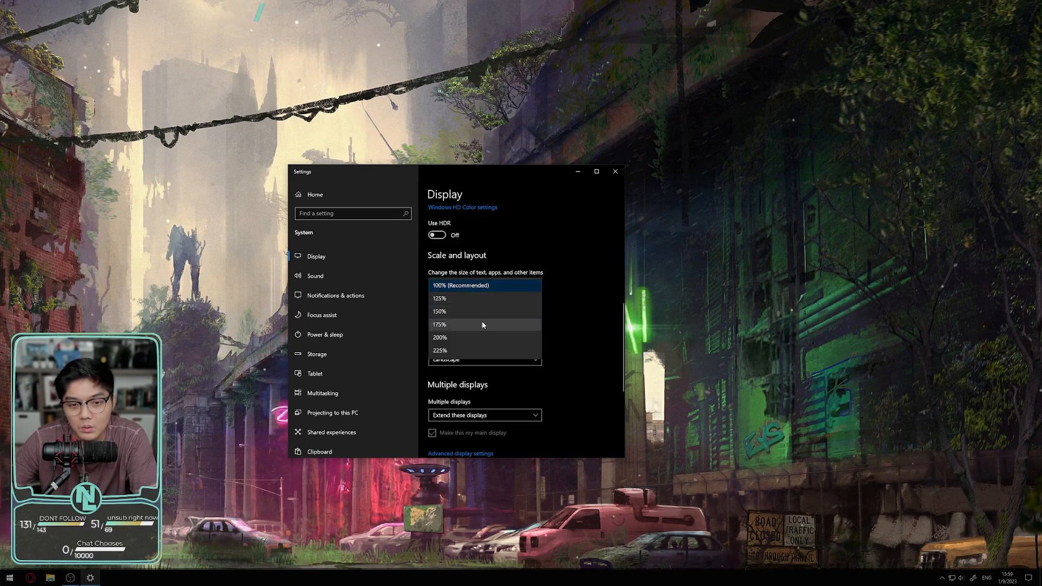
{"action": "left_click", "coordinate": [479, 335]}
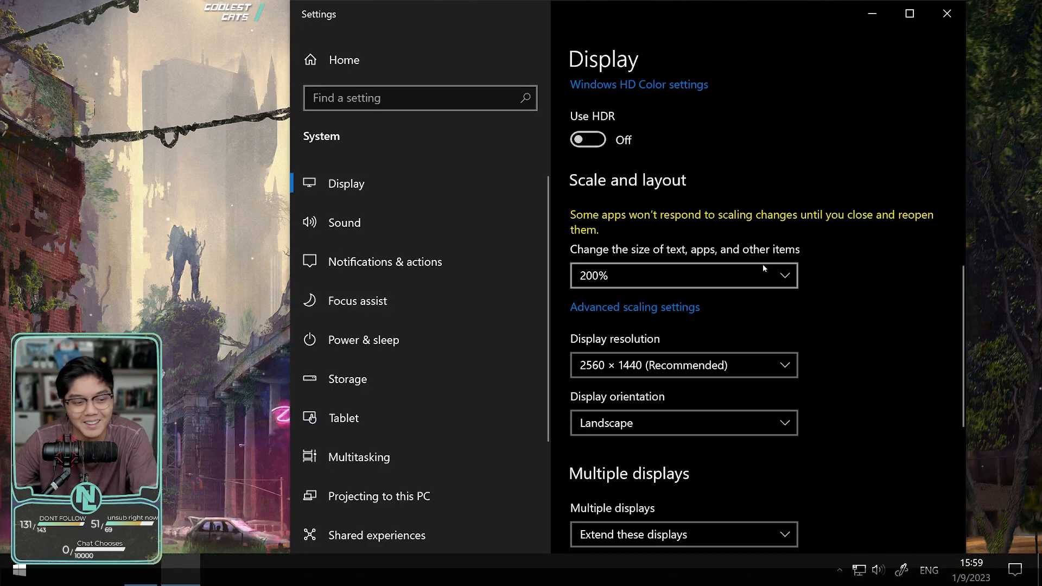
{"action": "left_click", "coordinate": [762, 266]}
{"action": "left_click", "coordinate": [634, 225]}
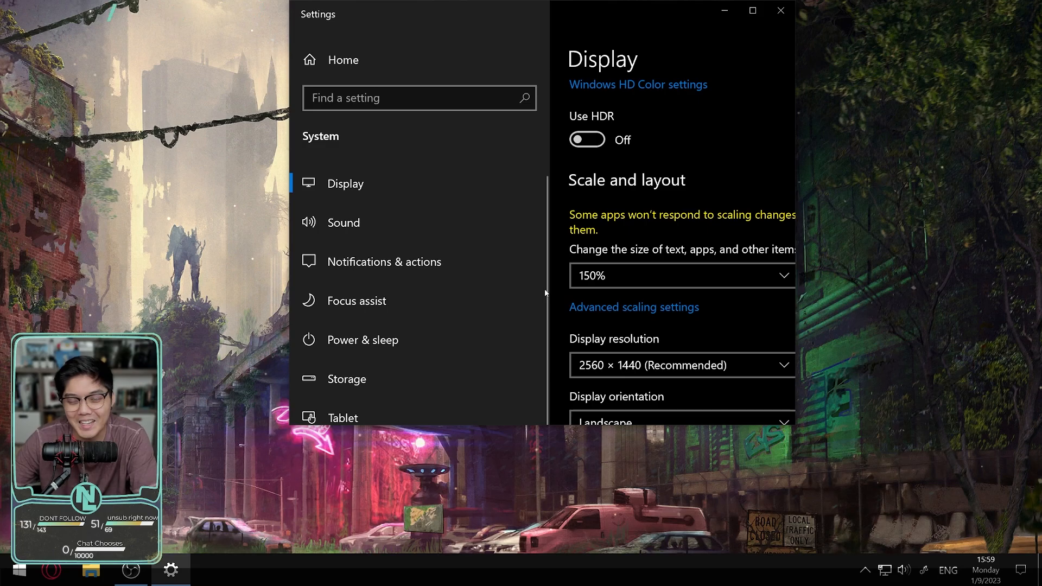
{"action": "left_click", "coordinate": [780, 10]}
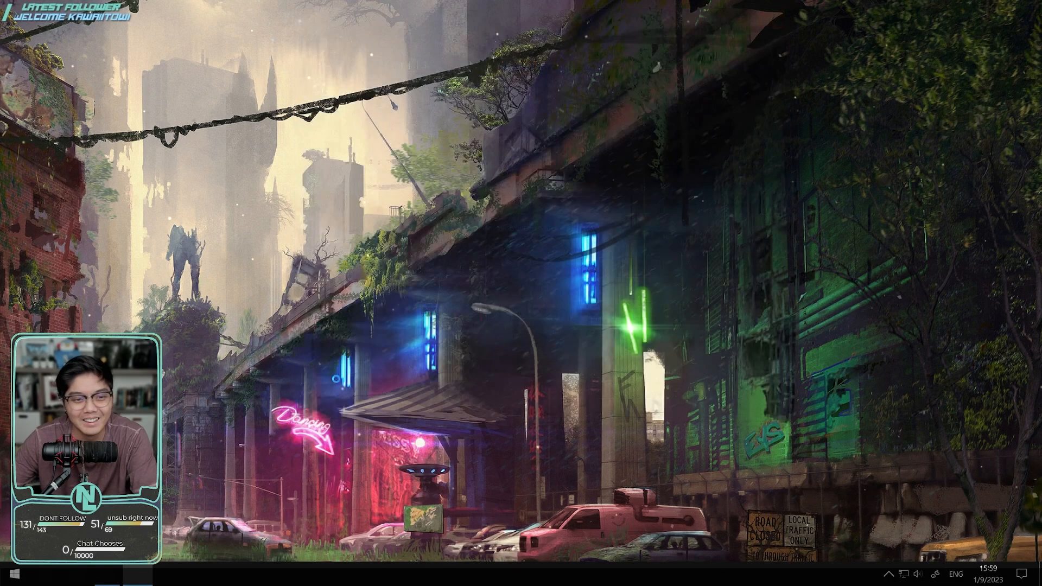
Switch back to OBS Studio and widen the Twitch Actions, Chat, Activity feed and Audio Mixer docks.
{"action": "left_click", "coordinate": [107, 573]}
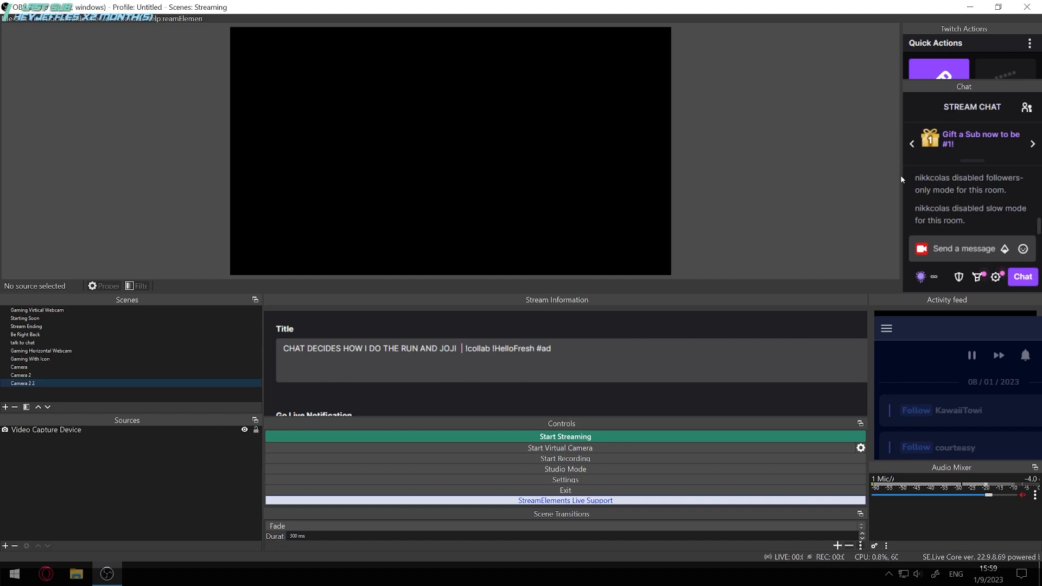
{"action": "left_click_drag", "start_coordinate": [900, 175], "coordinate": [771, 193]}
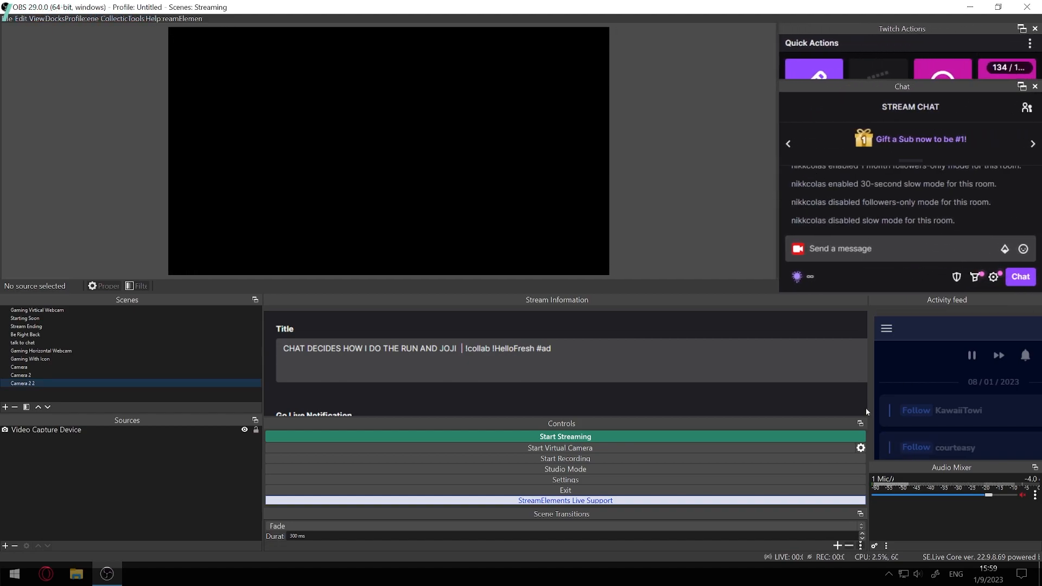
{"action": "left_click_drag", "start_coordinate": [865, 409], "coordinate": [670, 410]}
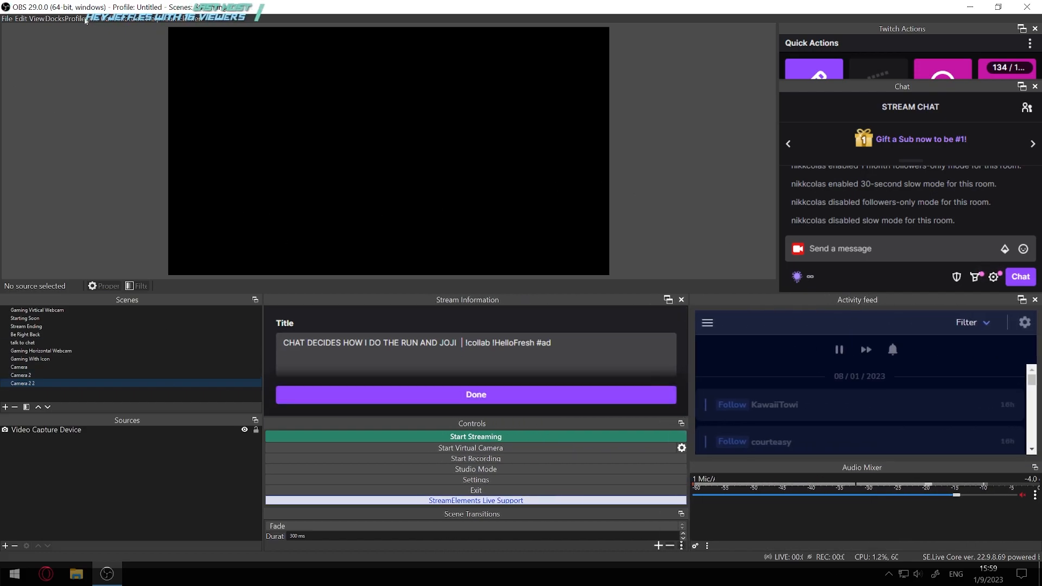
{"action": "double_click", "coordinate": [213, 3]}
{"action": "double_click", "coordinate": [214, 3]}
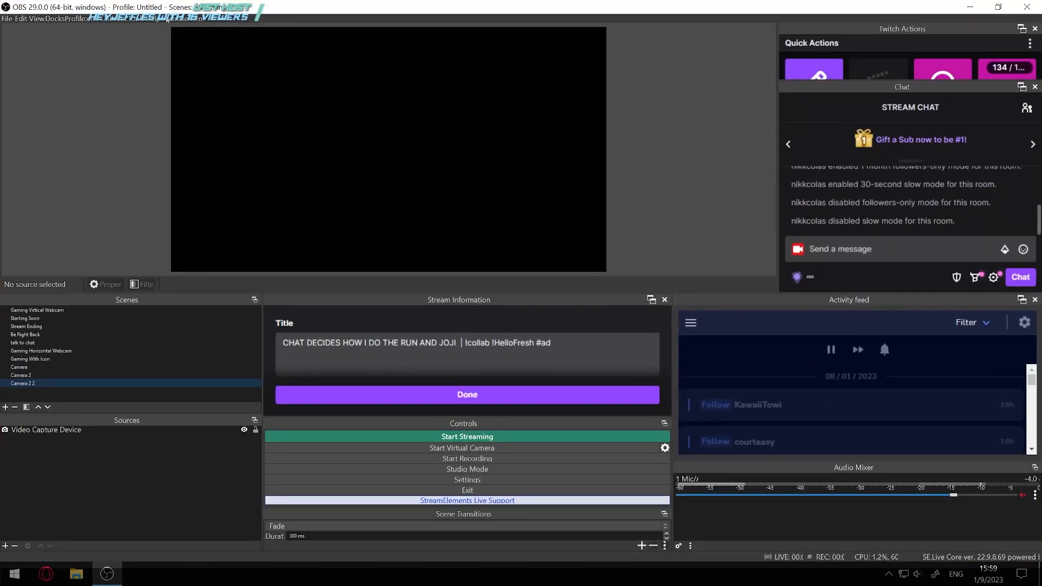
{"action": "left_click_drag", "start_coordinate": [272, 5], "coordinate": [585, 0]}
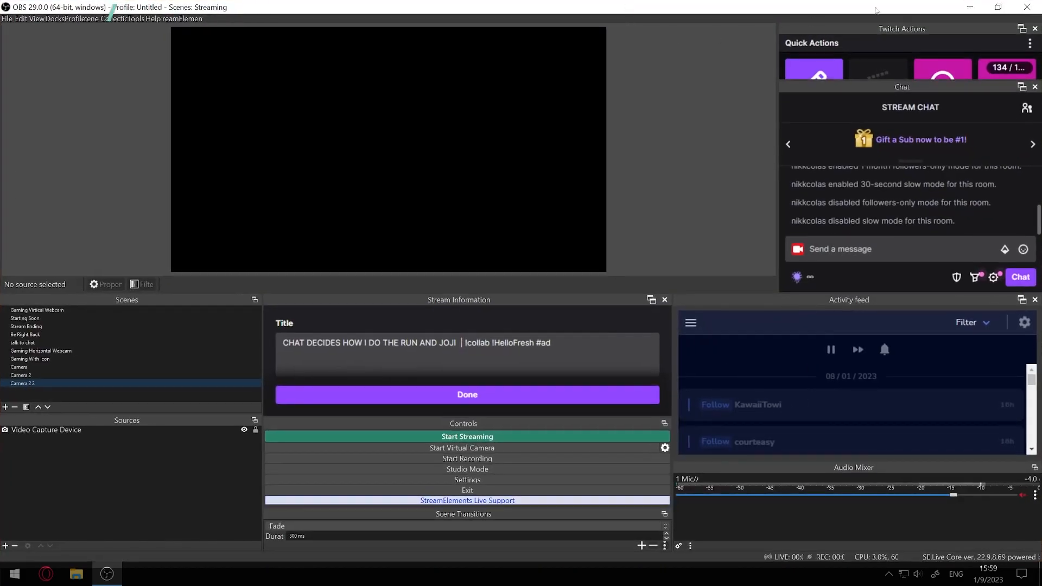
Close OBS Studio and relaunch it through a search for "obs", choosing to launch anyway.
{"action": "left_click", "coordinate": [1029, 6]}
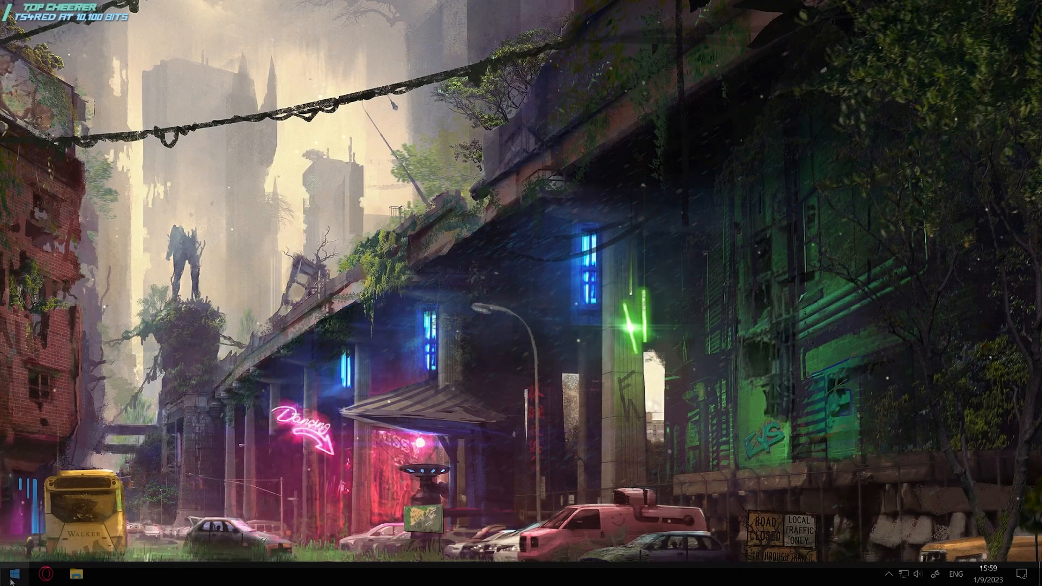
{"action": "left_click", "coordinate": [13, 578]}
{"action": "type", "text": "bs"}
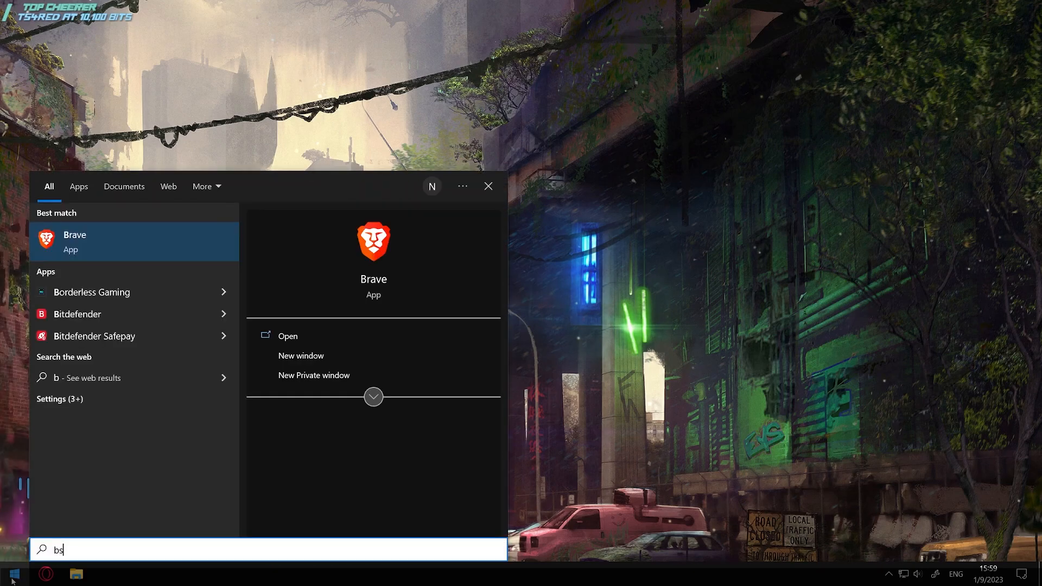
{"action": "key", "text": "BackSpace"}
{"action": "key", "text": "BackSpace"}
{"action": "type", "text": "obs"}
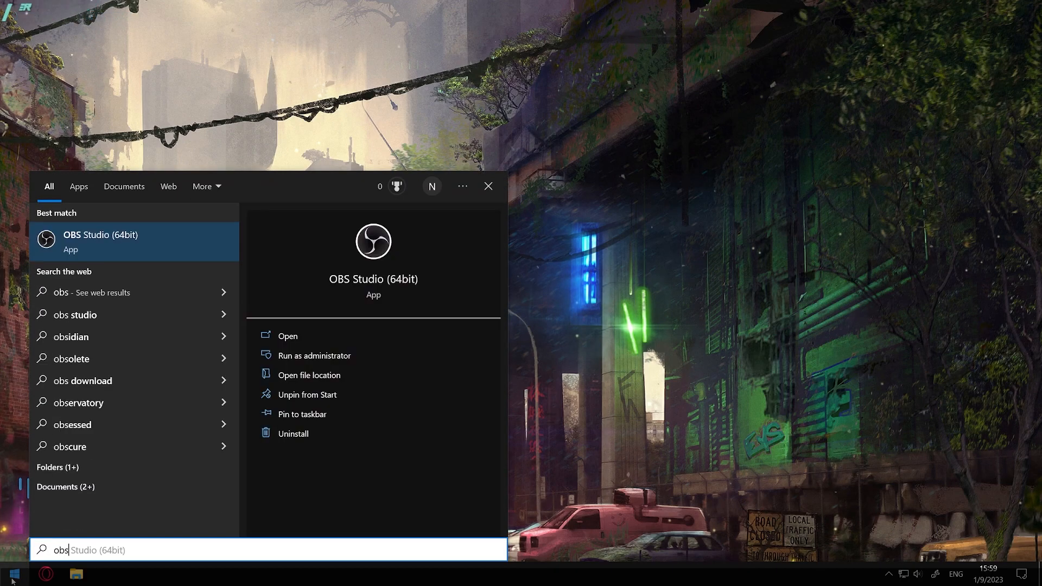
{"action": "key", "text": "Return"}
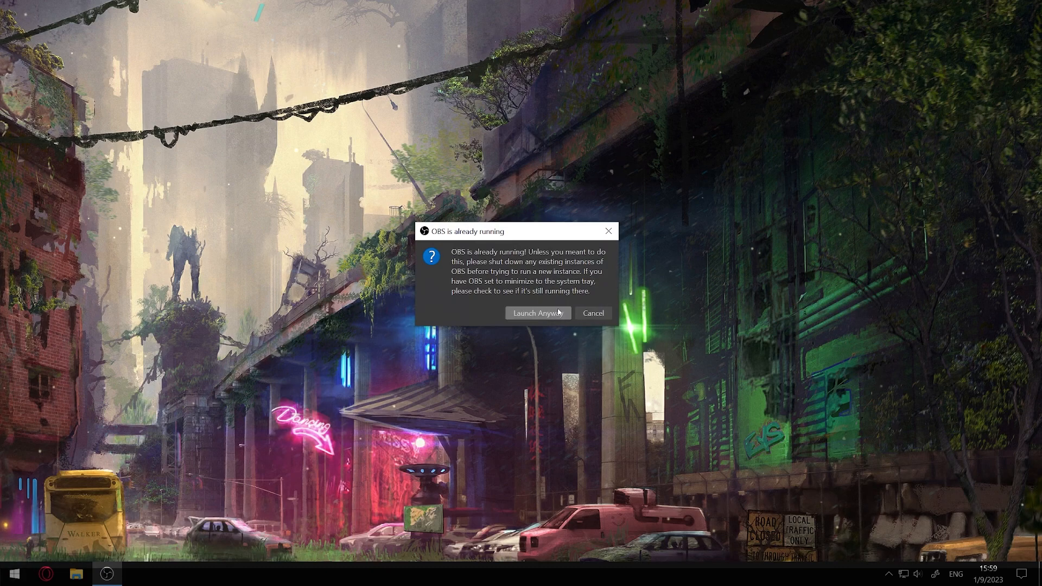
{"action": "left_click", "coordinate": [558, 312]}
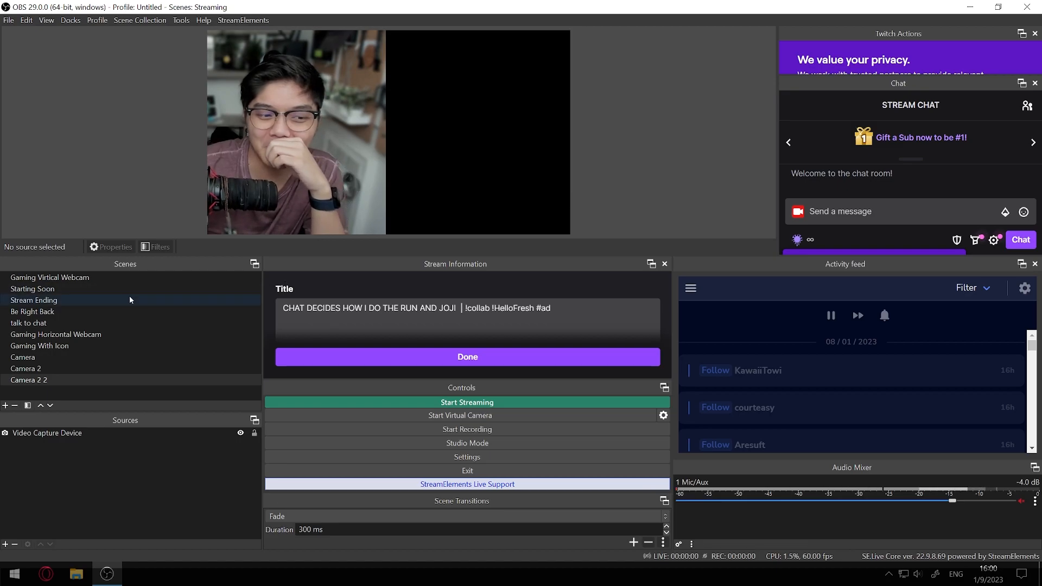
Create a new profile named "example for youtube video" with the auto-configuration wizard enabled.
{"action": "left_click", "coordinate": [97, 20]}
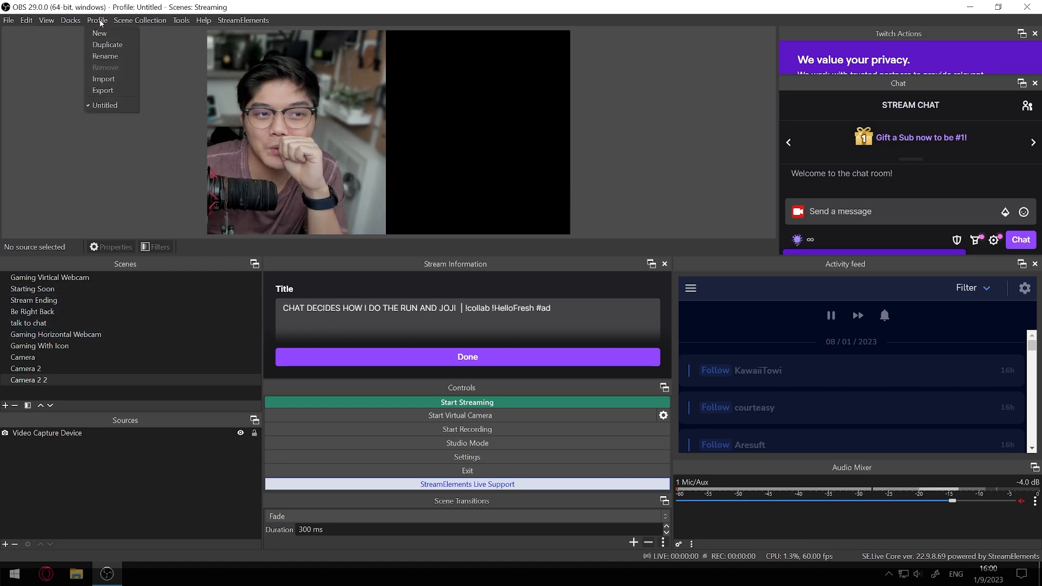
{"action": "left_click", "coordinate": [122, 37]}
{"action": "type", "text": "example for youtube video"}
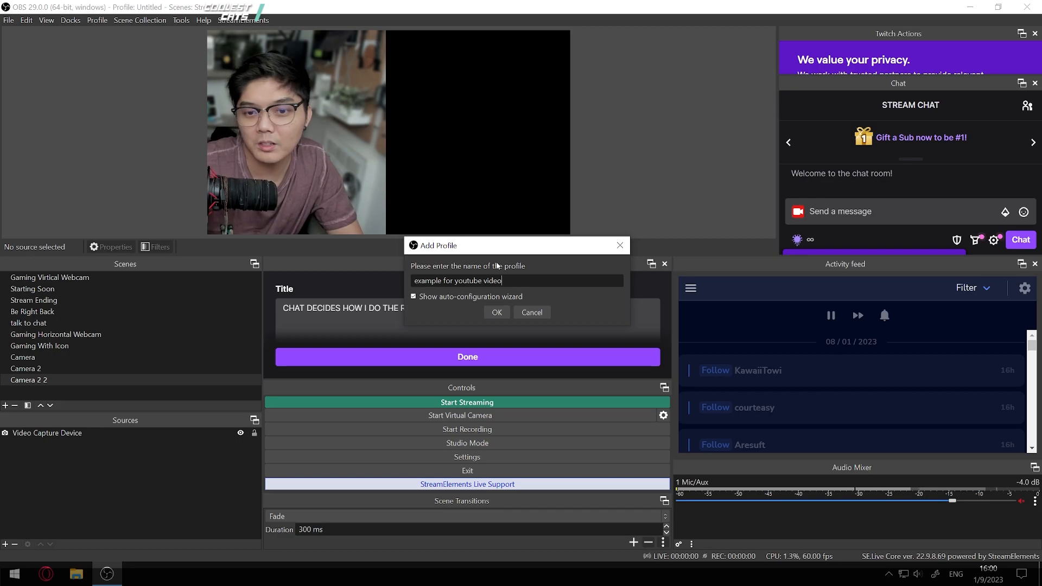
{"action": "left_click", "coordinate": [503, 313]}
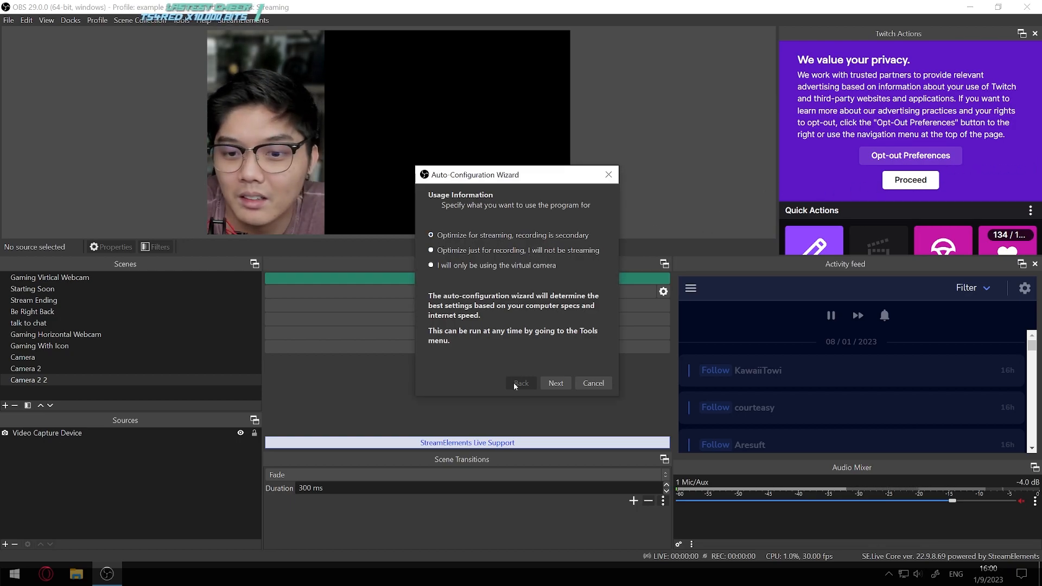
Review the auto-configuration wizard's canvas resolution, FPS and streaming service options, and cancel the wizard.
{"action": "left_click", "coordinate": [561, 387]}
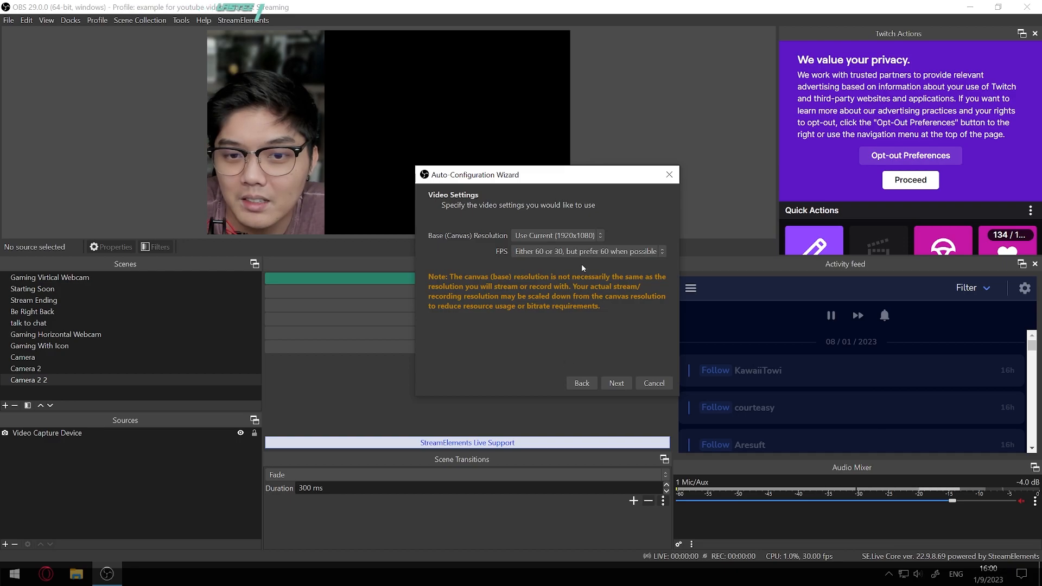
{"action": "left_click", "coordinate": [577, 235]}
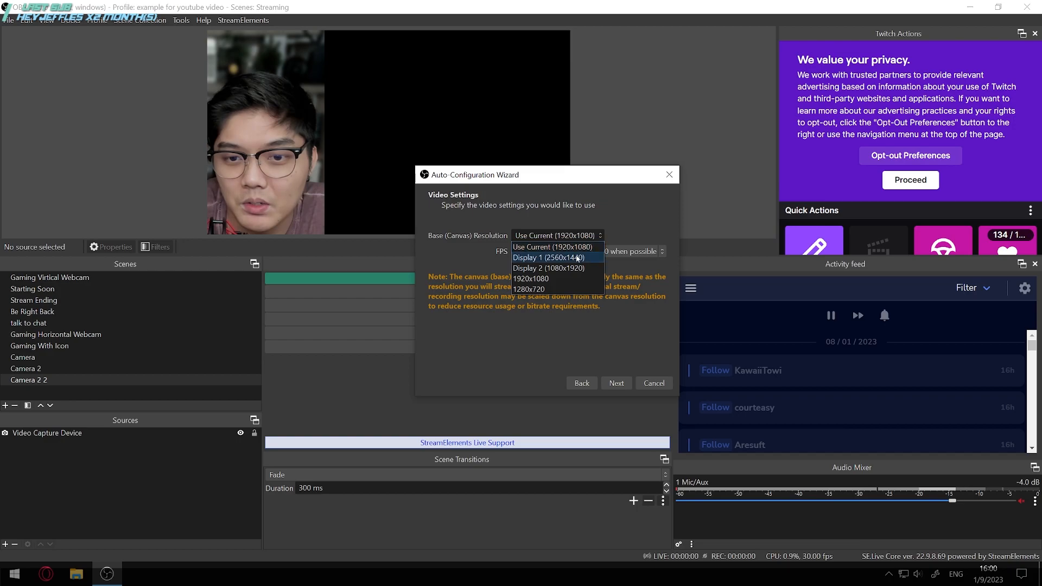
{"action": "left_click", "coordinate": [573, 259]}
{"action": "left_click", "coordinate": [586, 235]}
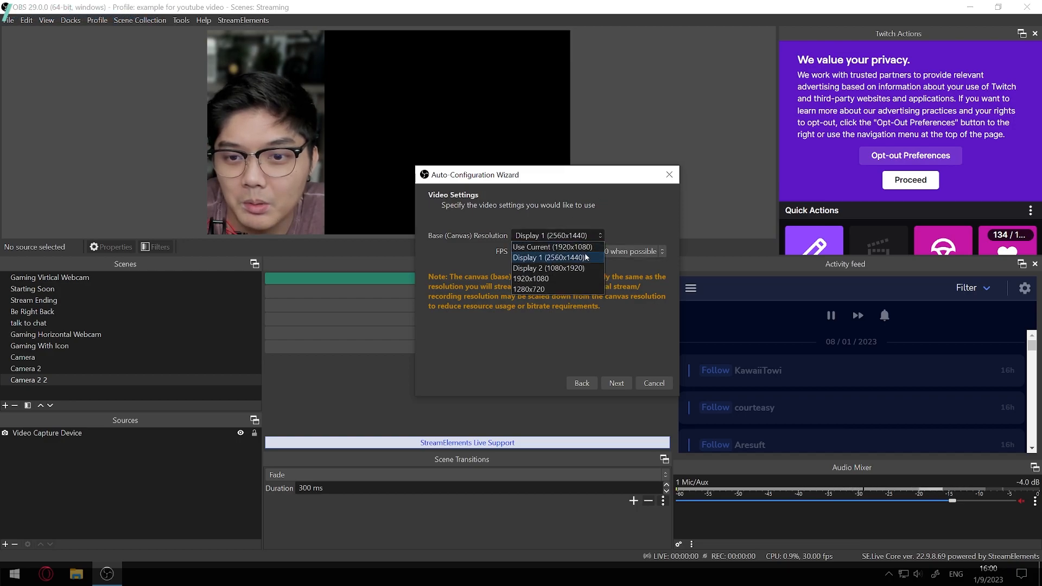
{"action": "left_click", "coordinate": [588, 248]}
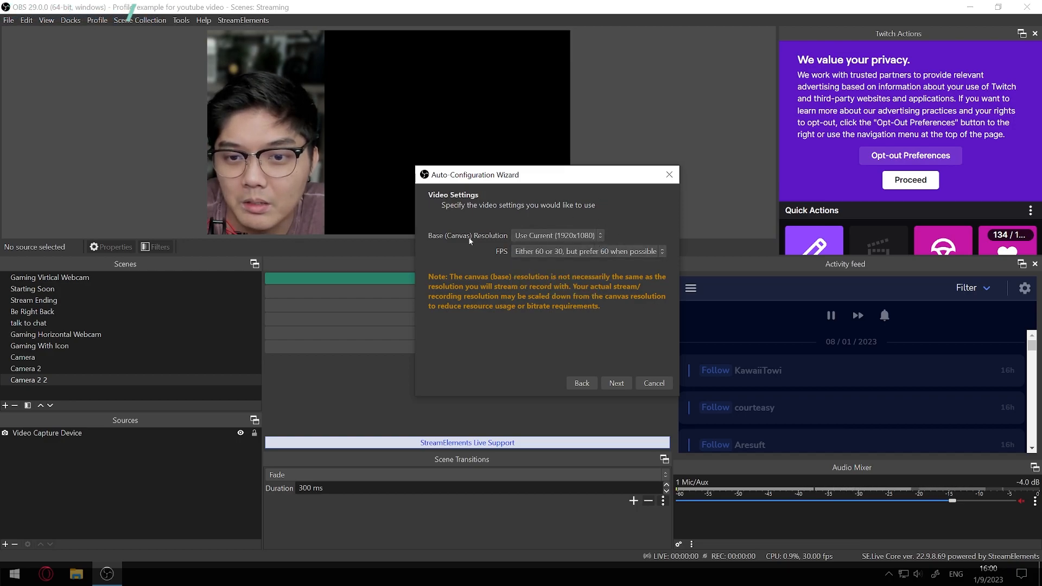
{"action": "left_click", "coordinate": [632, 251]}
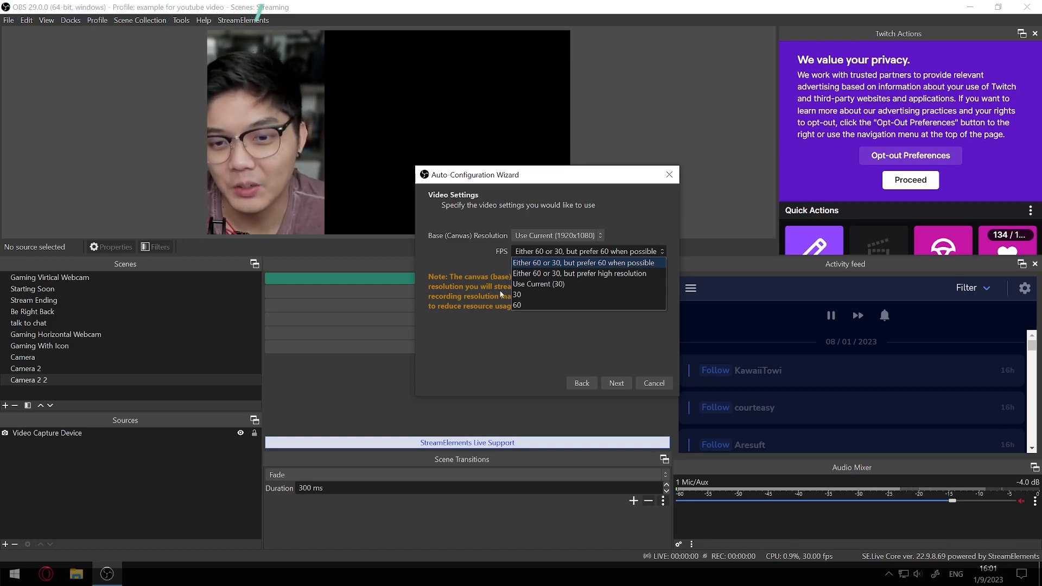
{"action": "left_click", "coordinate": [469, 362]}
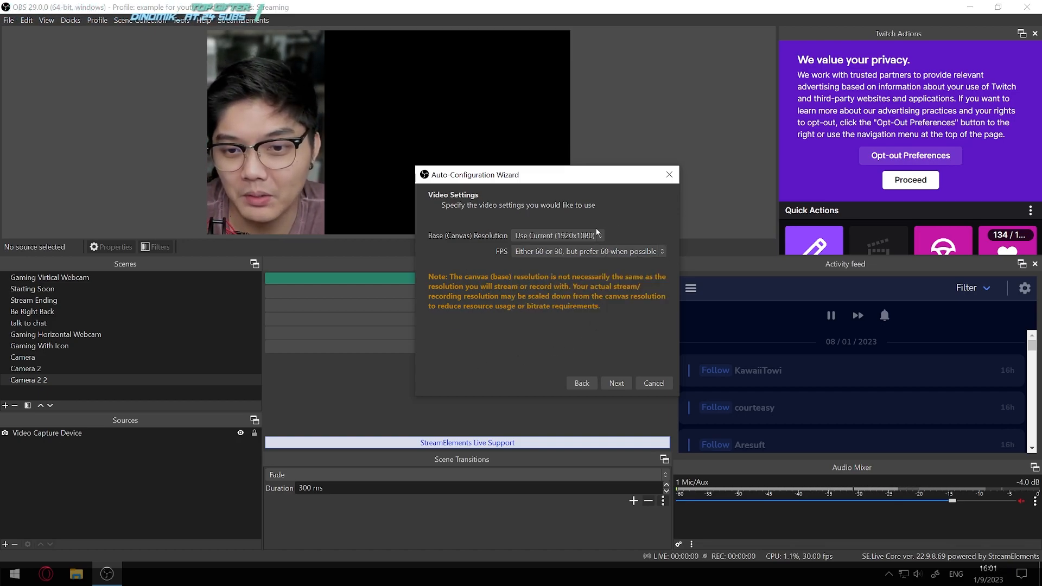
{"action": "left_click", "coordinate": [620, 383]}
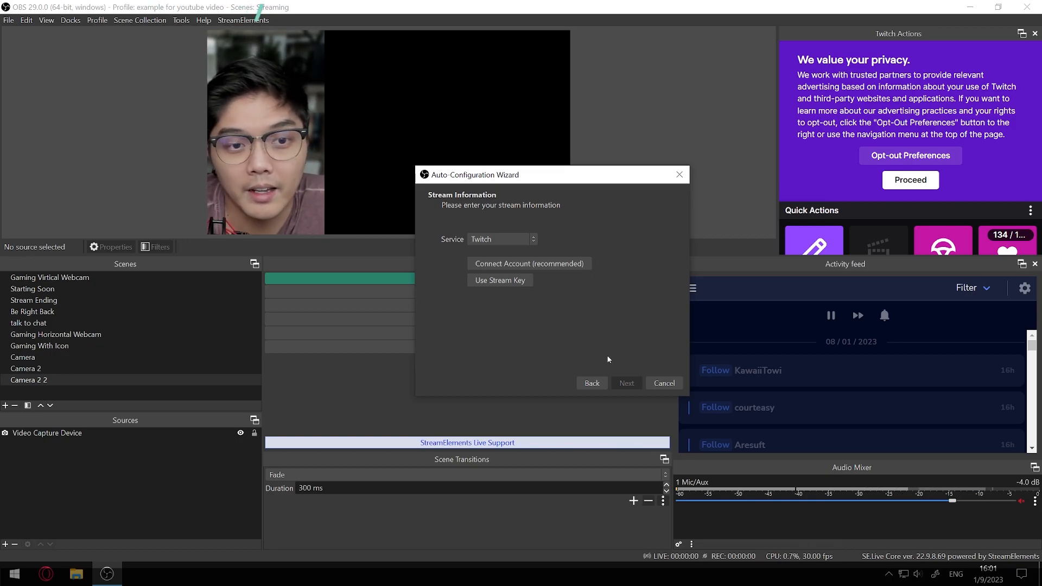
{"action": "left_click", "coordinate": [668, 384]}
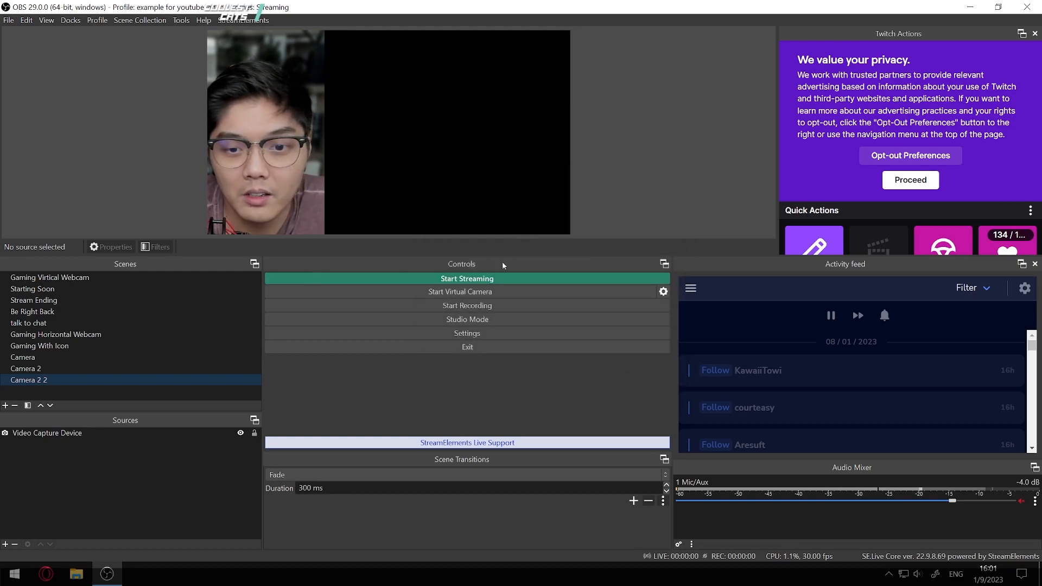
Accept the privacy notice in the Twitch Actions dock and dismiss the StreamElements options.
{"action": "left_click", "coordinate": [911, 180]}
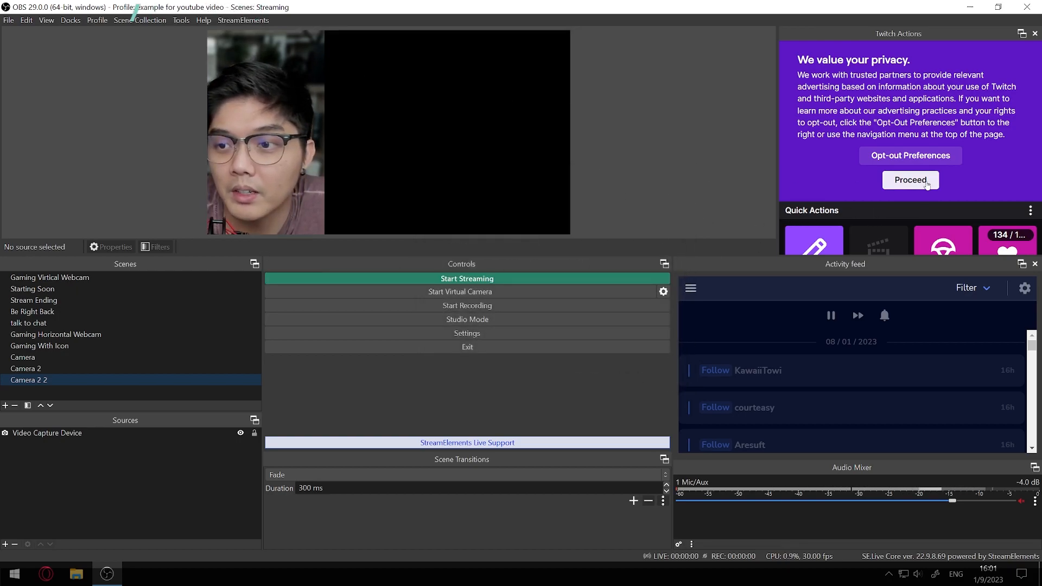
{"action": "left_click", "coordinate": [813, 204]}
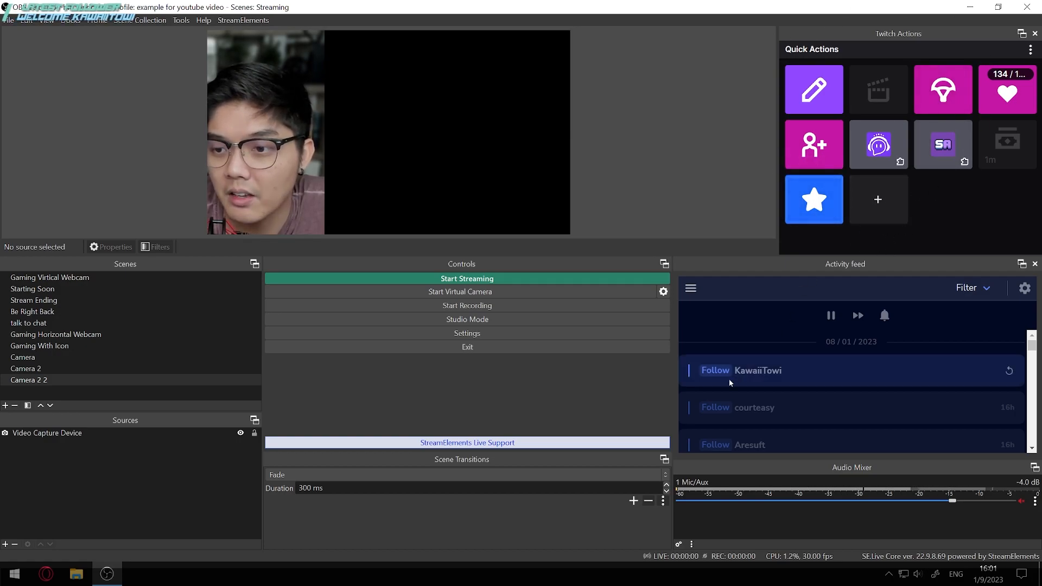
{"action": "left_click_drag", "start_coordinate": [803, 258], "coordinate": [795, 319]}
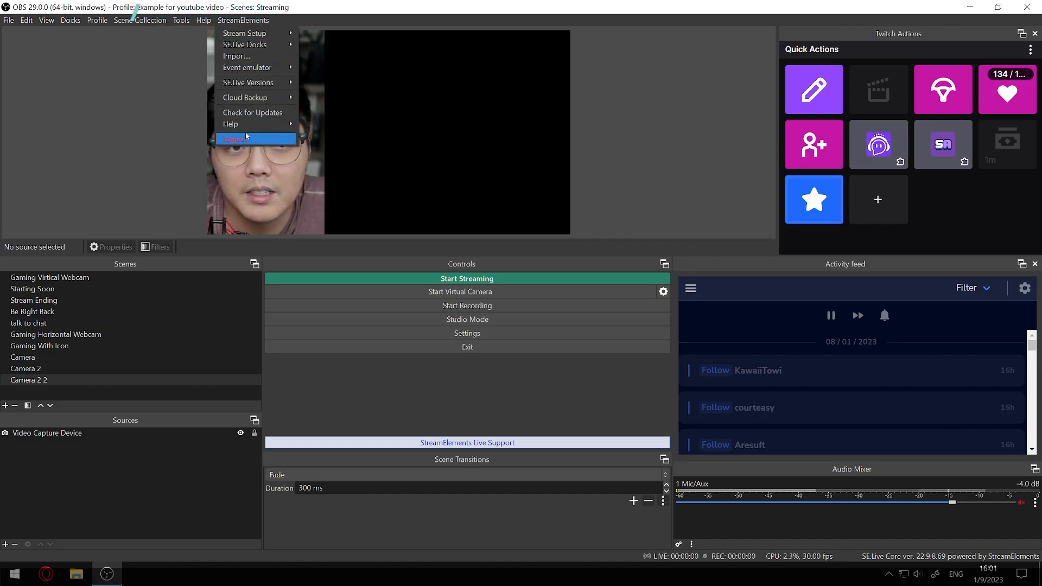
{"action": "left_click", "coordinate": [278, 23]}
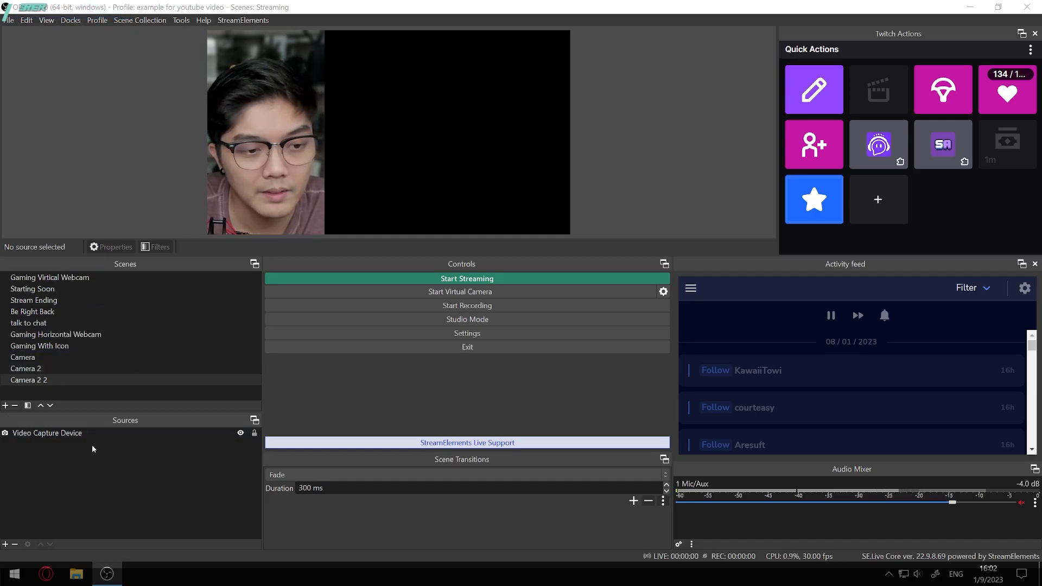
Add a new scene named Scene 2.
{"action": "left_click", "coordinate": [5, 406]}
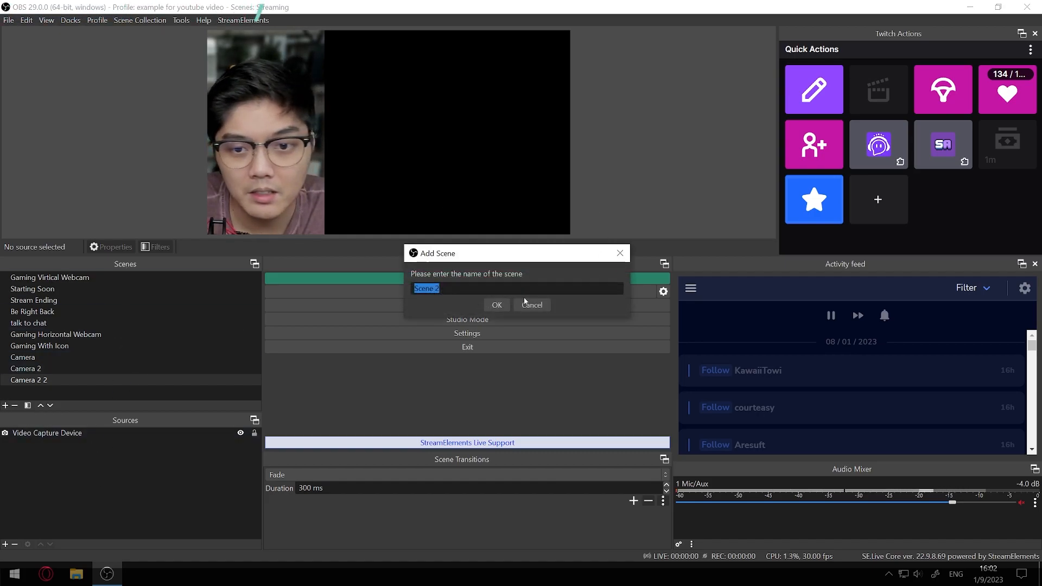
{"action": "left_click", "coordinate": [497, 304]}
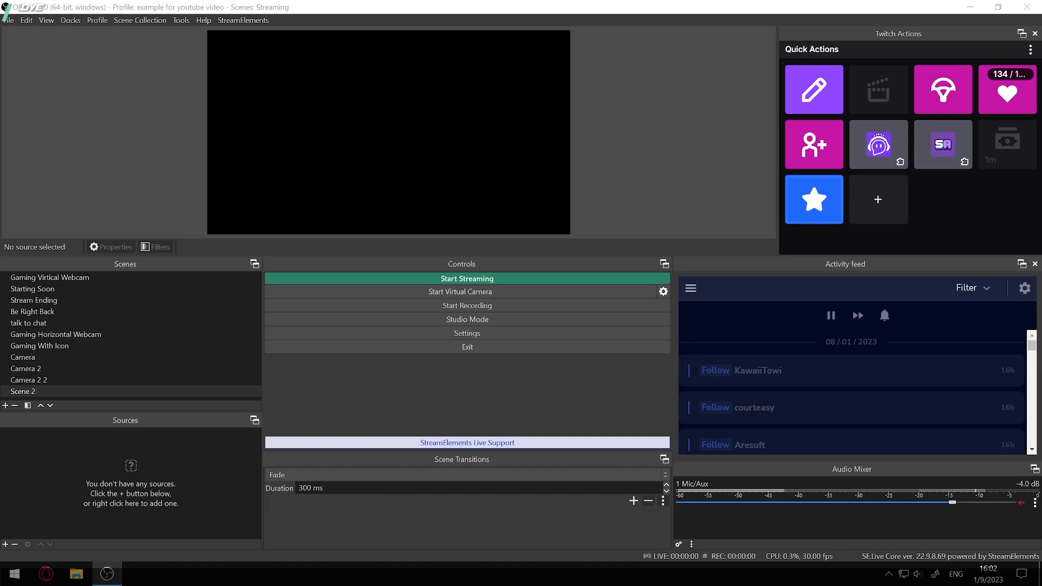
Switch to the browser and open the SE.Live plugin page at streamelements.com/selive.
{"action": "left_click_drag", "start_coordinate": [502, 1], "coordinate": [502, 5]}
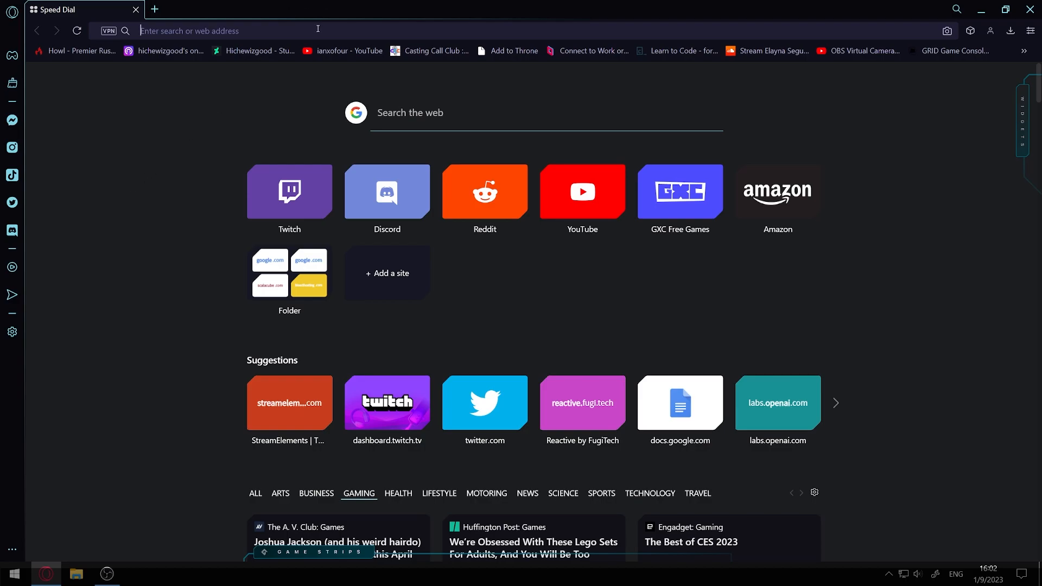
{"action": "type", "text": "streamelements.com"}
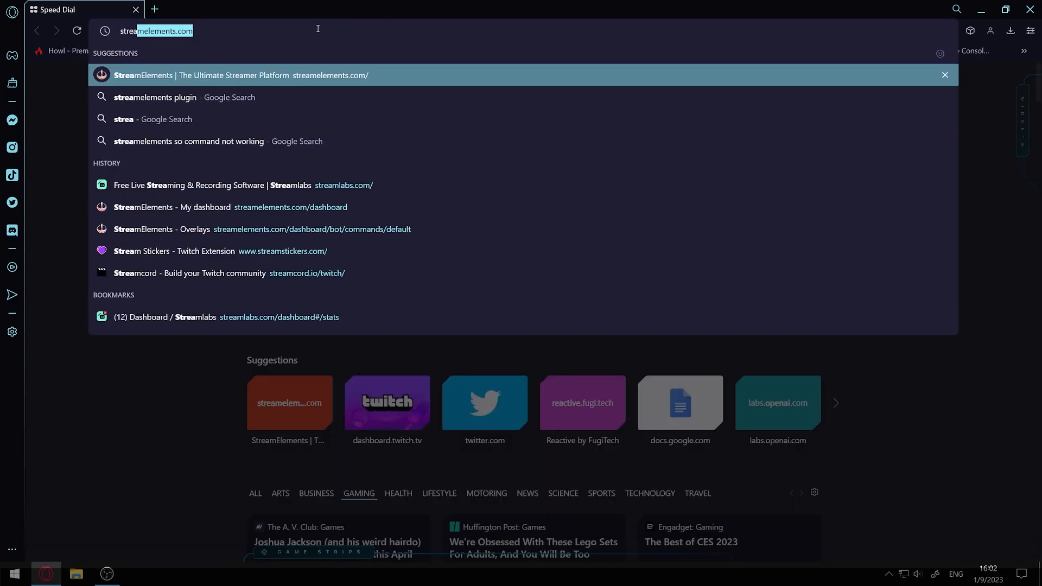
{"action": "type", "text": "/selive"}
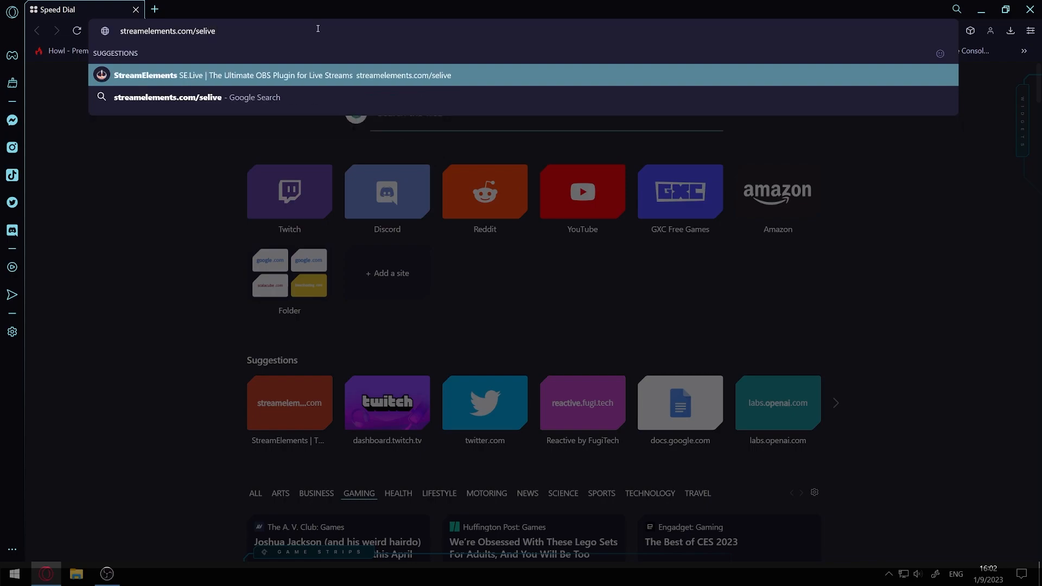
{"action": "key", "text": "Return"}
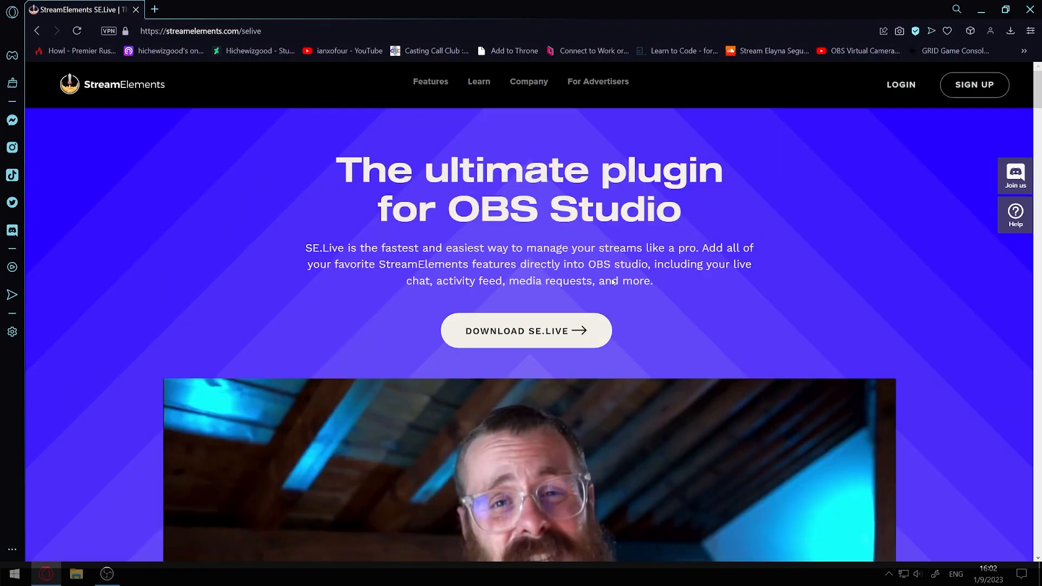
Switch back to OBS, dock Twitch Actions across the full width above the preview, and return it beside the preview.
{"action": "left_click", "coordinate": [107, 574]}
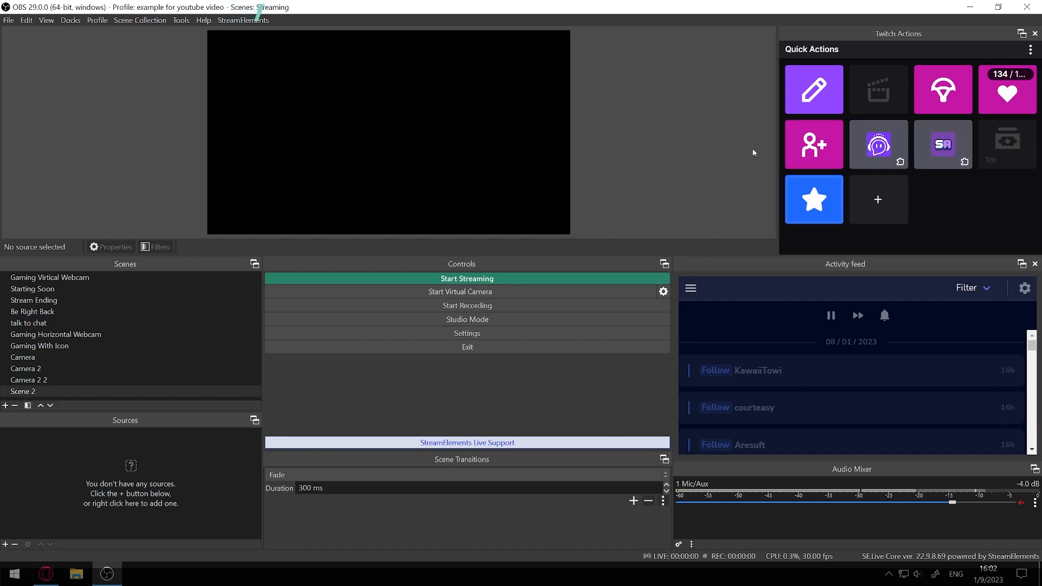
{"action": "left_click_drag", "start_coordinate": [877, 34], "coordinate": [778, 54]}
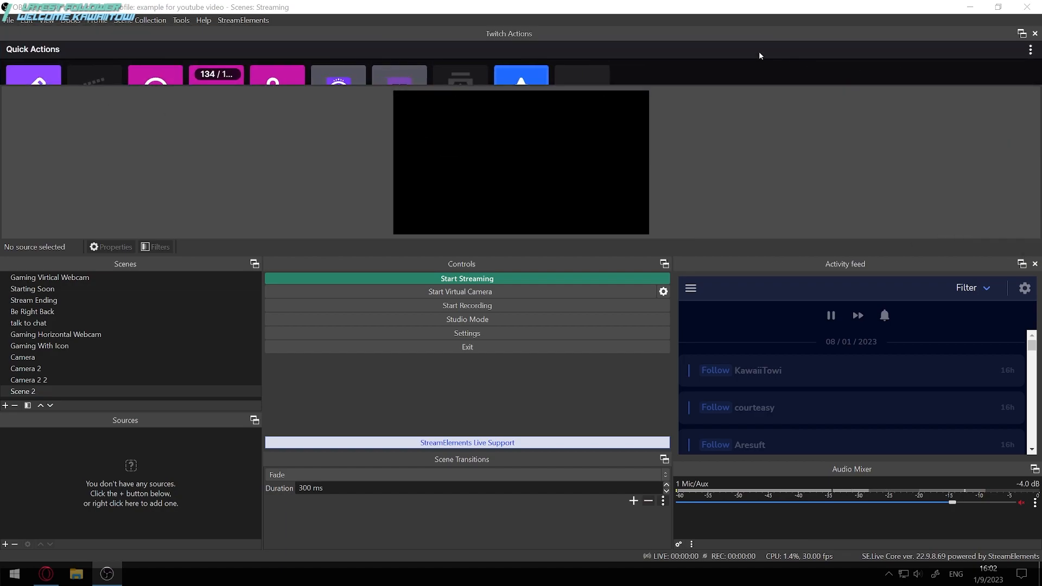
{"action": "left_click_drag", "start_coordinate": [536, 33], "coordinate": [838, 124]}
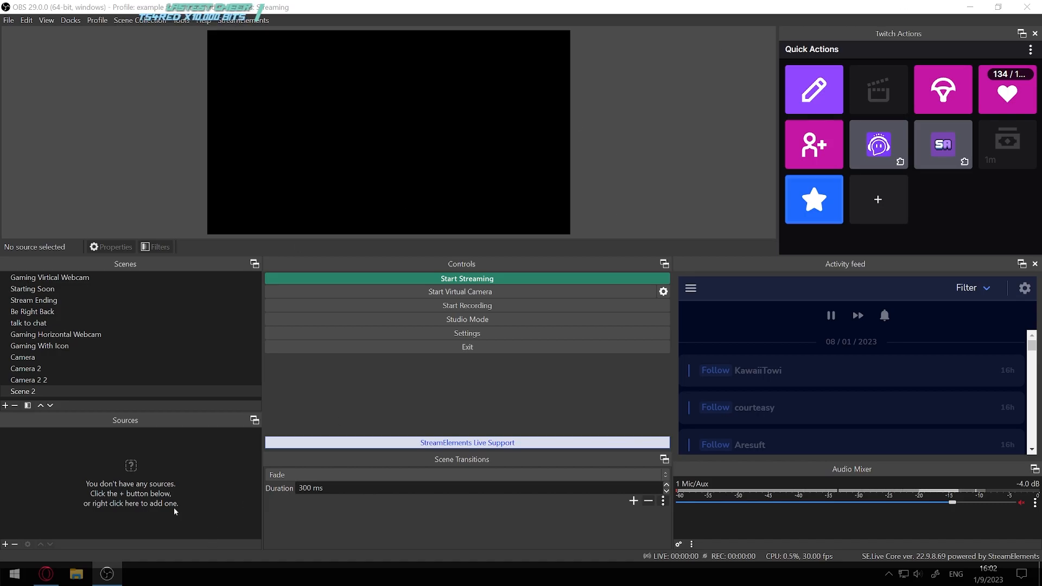
{"action": "key", "text": "super"}
{"action": "left_click", "coordinate": [46, 574]}
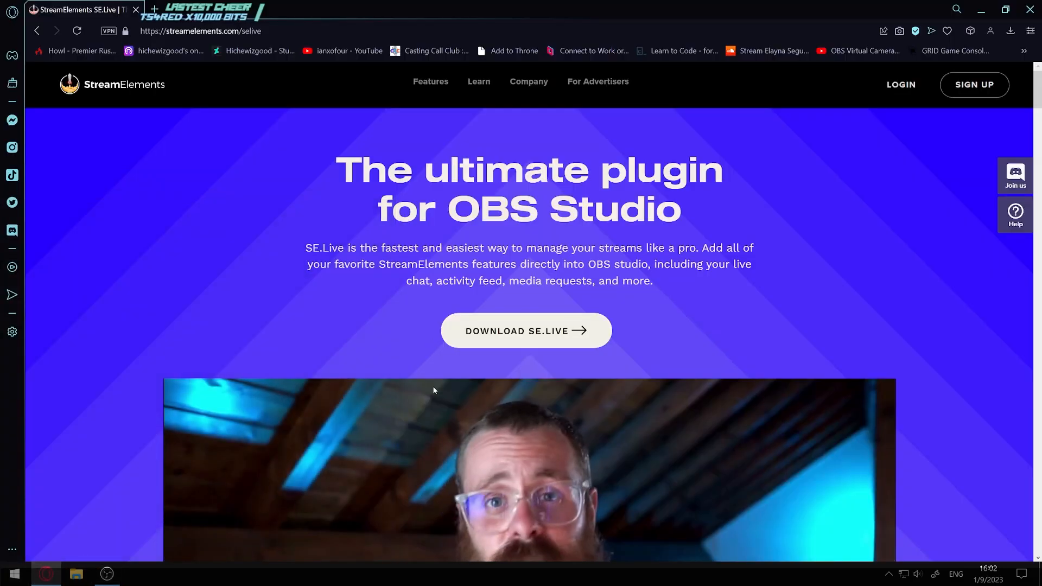
{"action": "left_click", "coordinate": [980, 10]}
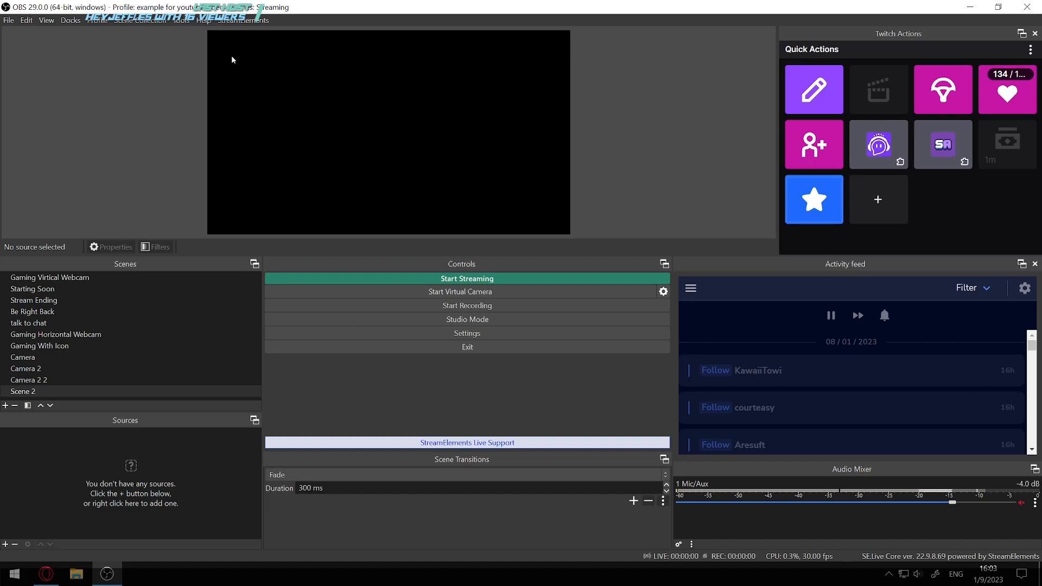
Open the SE.Live Chat dock and dismiss its Shield Mode Shortcut notice.
{"action": "left_click", "coordinate": [243, 20]}
{"action": "mouse_move", "coordinate": [247, 45]}
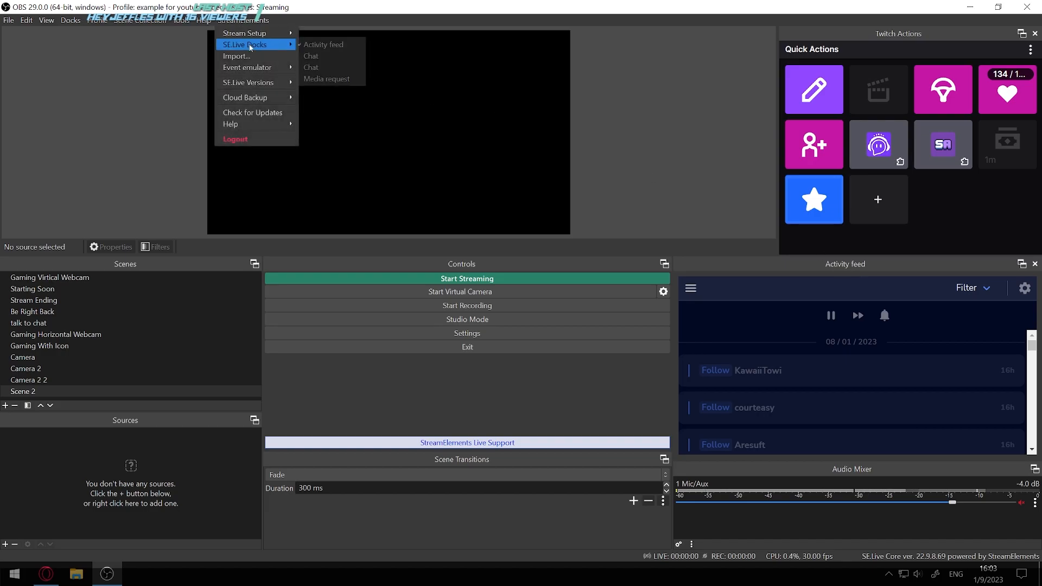
{"action": "left_click", "coordinate": [329, 56]}
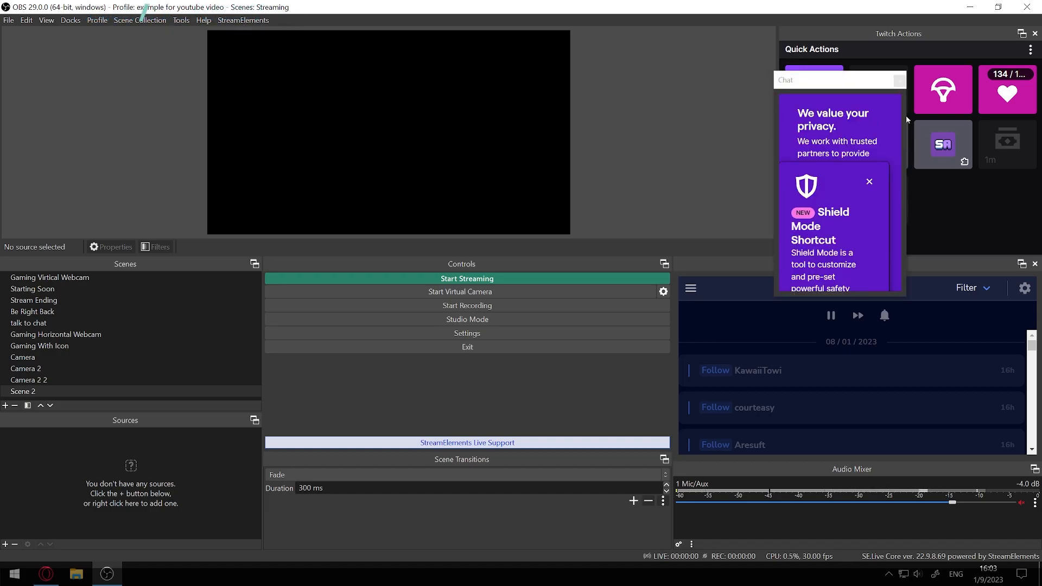
{"action": "left_click", "coordinate": [869, 181]}
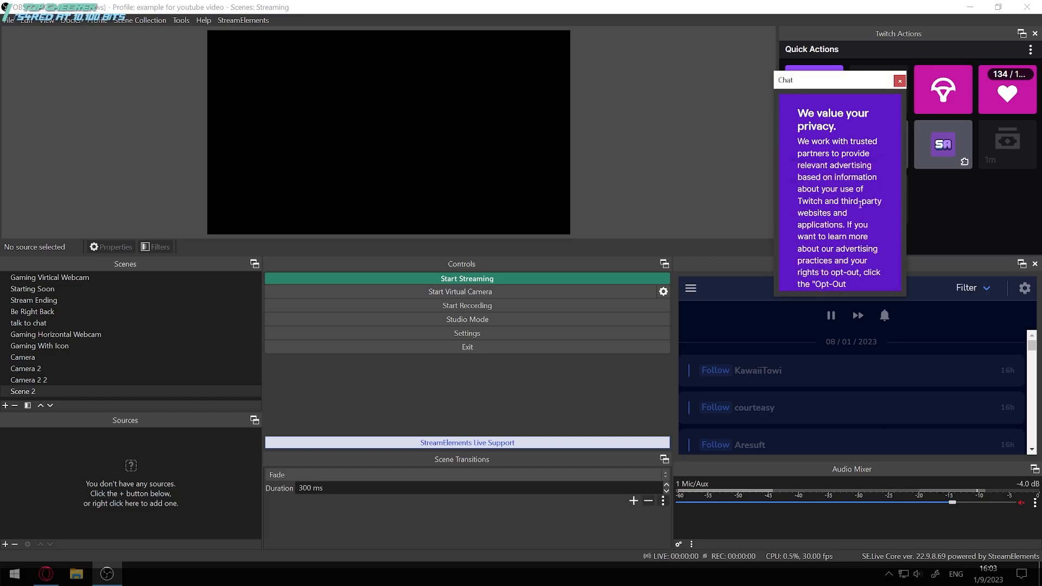
Enlarge the floating Chat dock and accept its privacy notice.
{"action": "left_click_drag", "start_coordinate": [858, 80], "coordinate": [635, 11]}
{"action": "left_click_drag", "start_coordinate": [685, 225], "coordinate": [841, 582]}
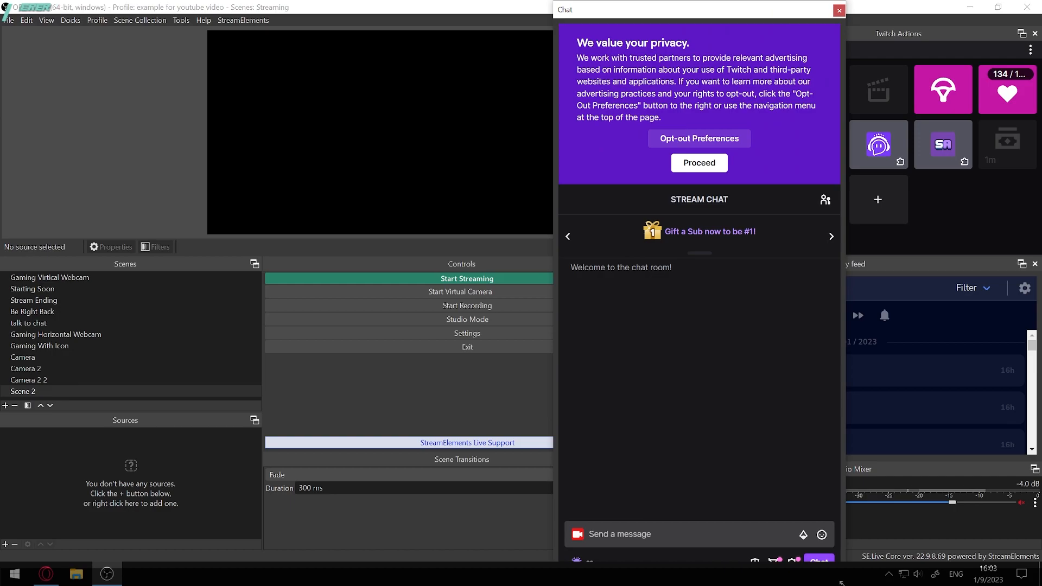
{"action": "left_click", "coordinate": [699, 162]}
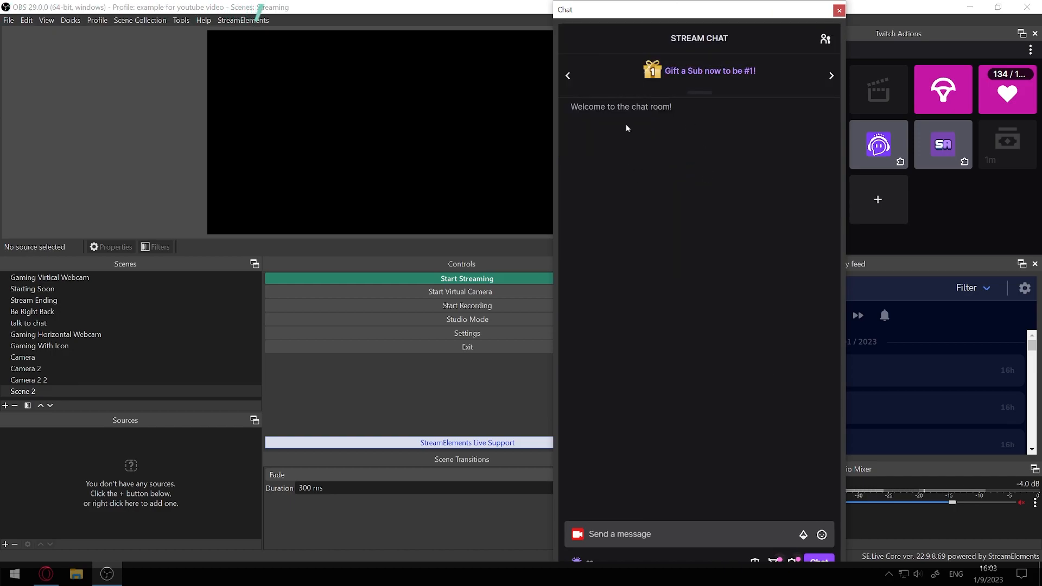
Dock Chat below Twitch Actions and resize the docks so the preview and the Chat dock get more height.
{"action": "left_click_drag", "start_coordinate": [616, 8], "coordinate": [819, 222]}
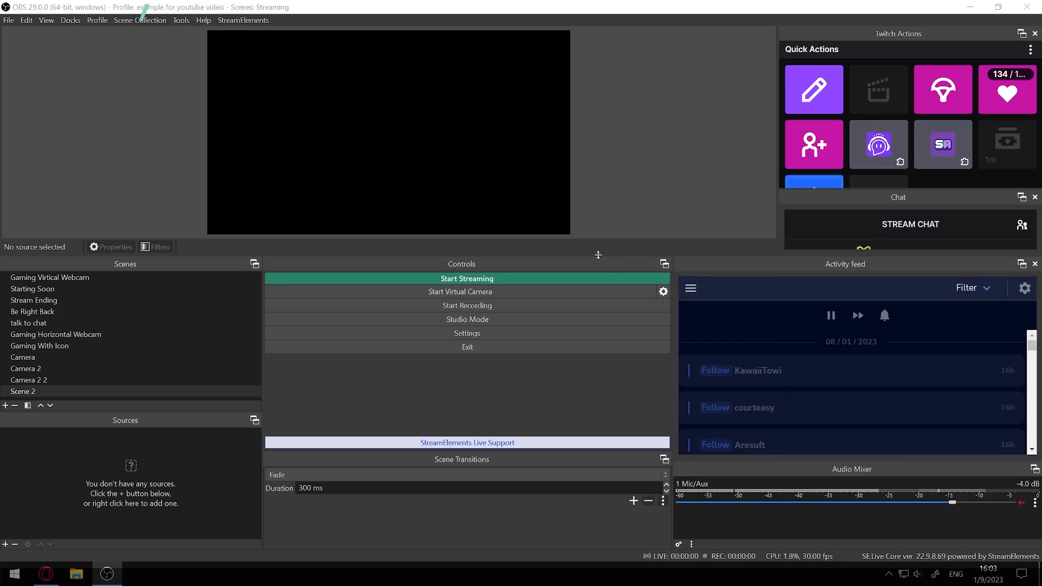
{"action": "left_click_drag", "start_coordinate": [584, 256], "coordinate": [593, 437]}
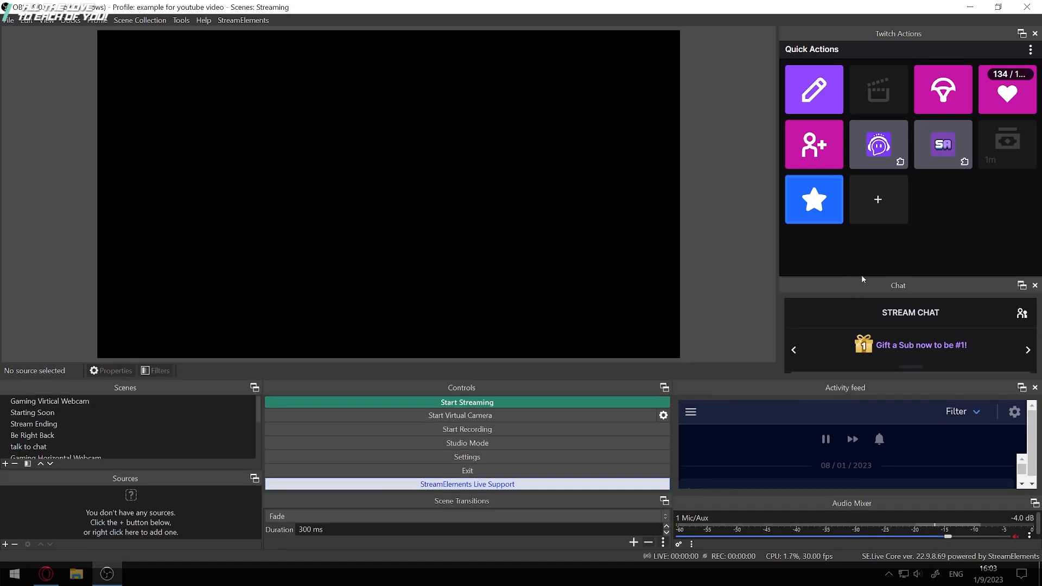
{"action": "left_click_drag", "start_coordinate": [861, 277], "coordinate": [876, 50]}
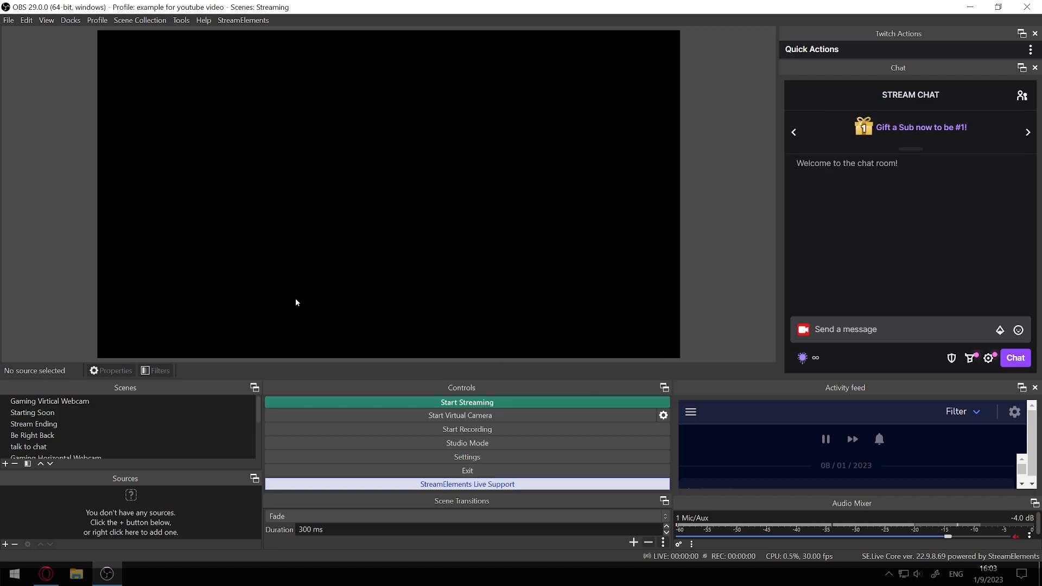
Switch to the browser and open the StreamElements dashboard for live streamers.
{"action": "left_click", "coordinate": [46, 573]}
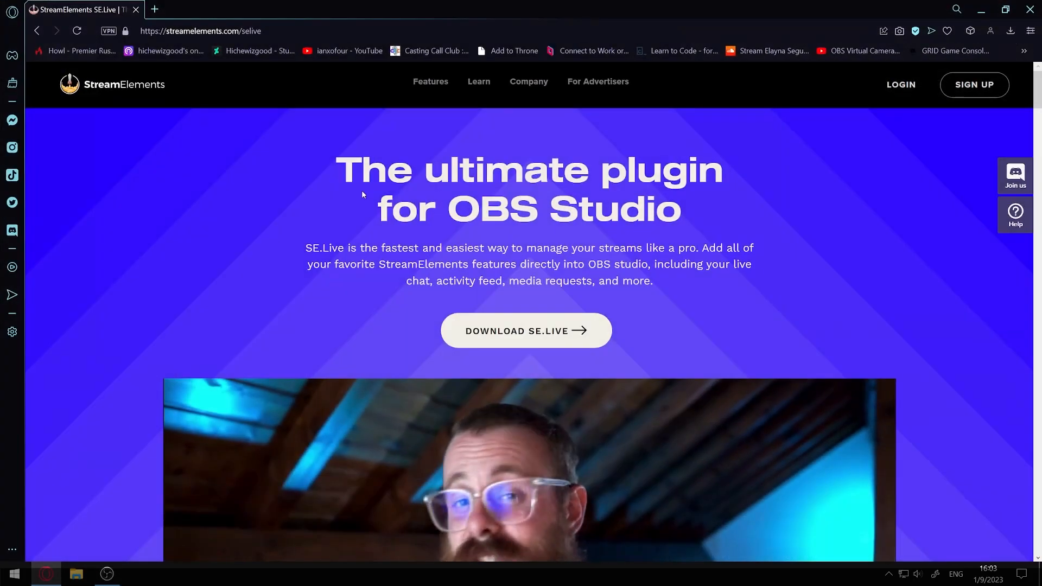
{"action": "left_click", "coordinate": [111, 84]}
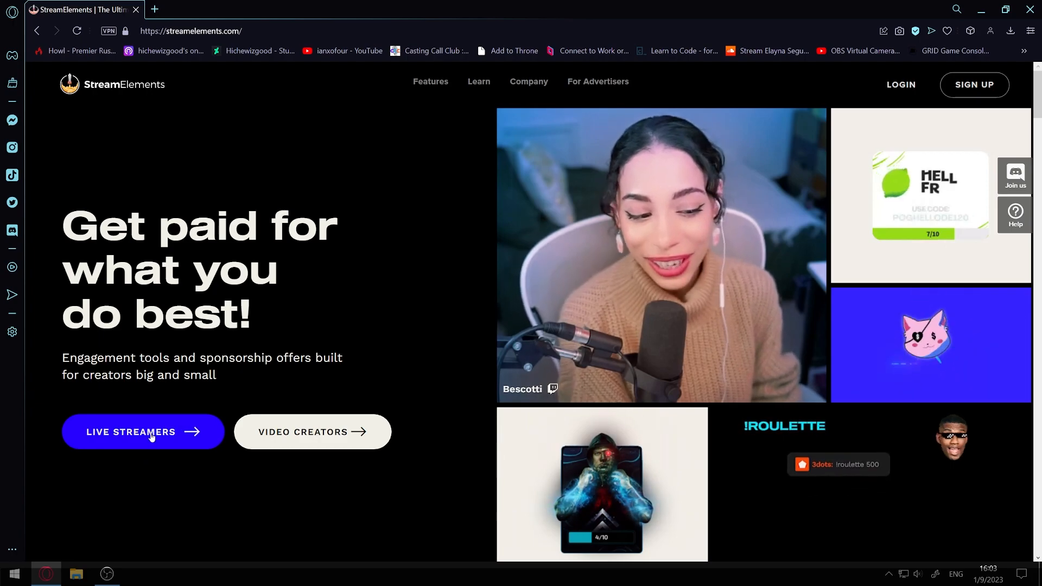
{"action": "left_click", "coordinate": [152, 430]}
{"action": "left_click", "coordinate": [557, 271]}
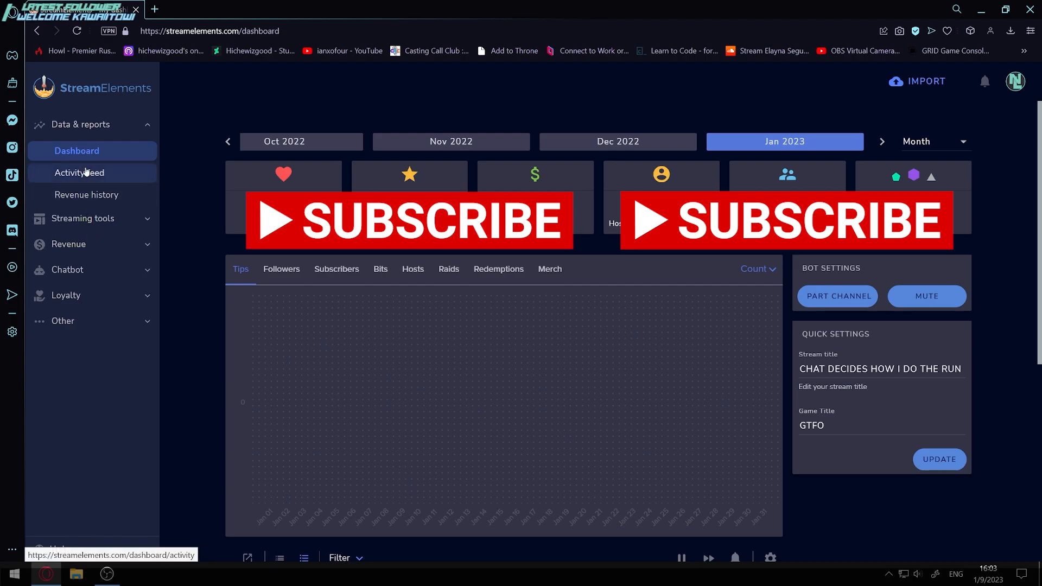
Create an overlay set from the Space force animated stream overlays theme in the overlays gallery.
{"action": "left_click", "coordinate": [89, 220]}
{"action": "left_click", "coordinate": [91, 268]}
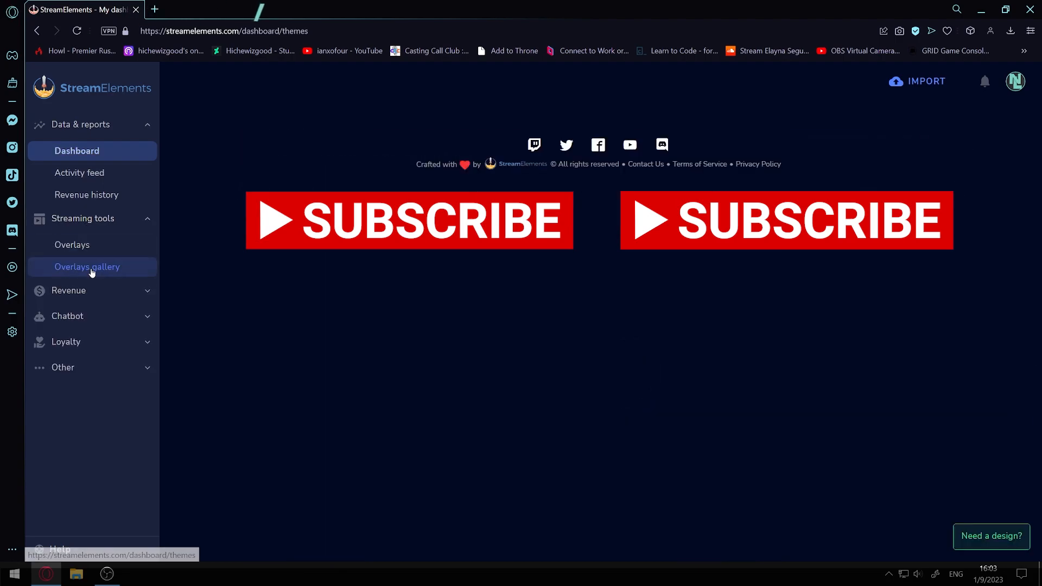
{"action": "scroll", "coordinate": [619, 213], "scroll_direction": "down", "scroll_amount": 5}
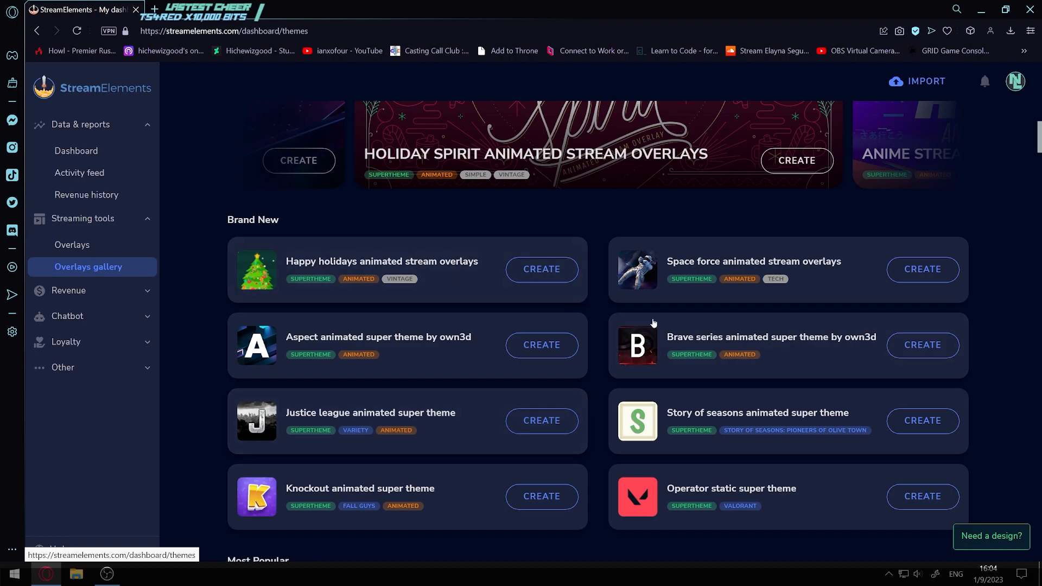
{"action": "left_click", "coordinate": [847, 271]}
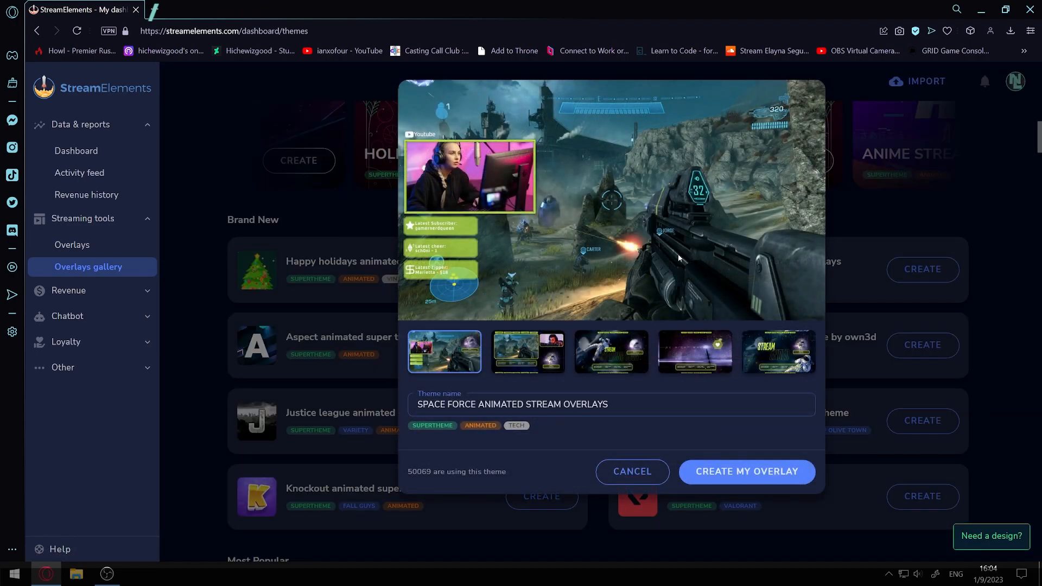
{"action": "left_click", "coordinate": [716, 473]}
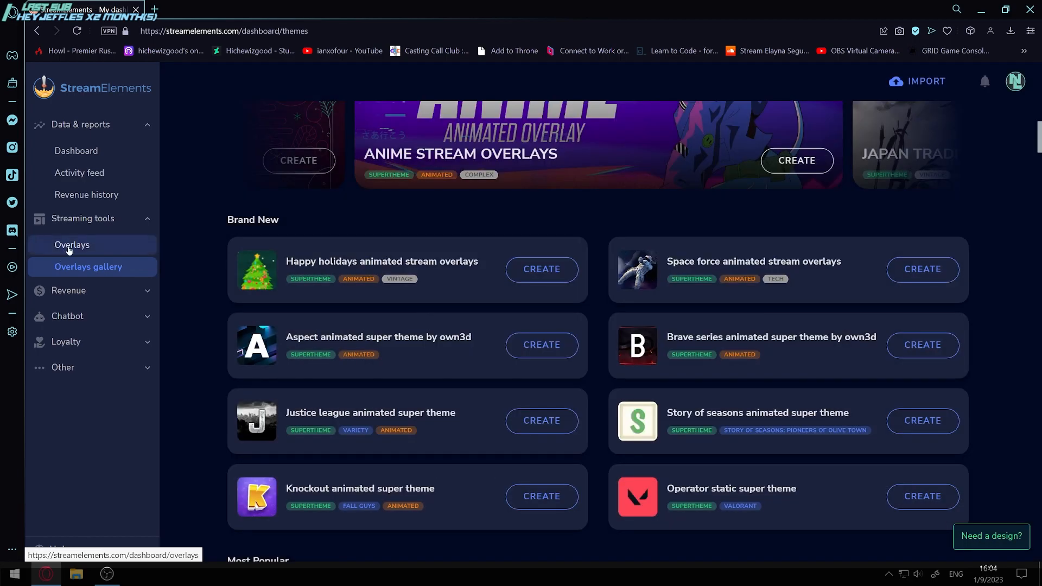
Open the Space Force "Stream Starting Soon" overlay from My Overlays for editing and copy its overlay URL.
{"action": "left_click", "coordinate": [69, 247]}
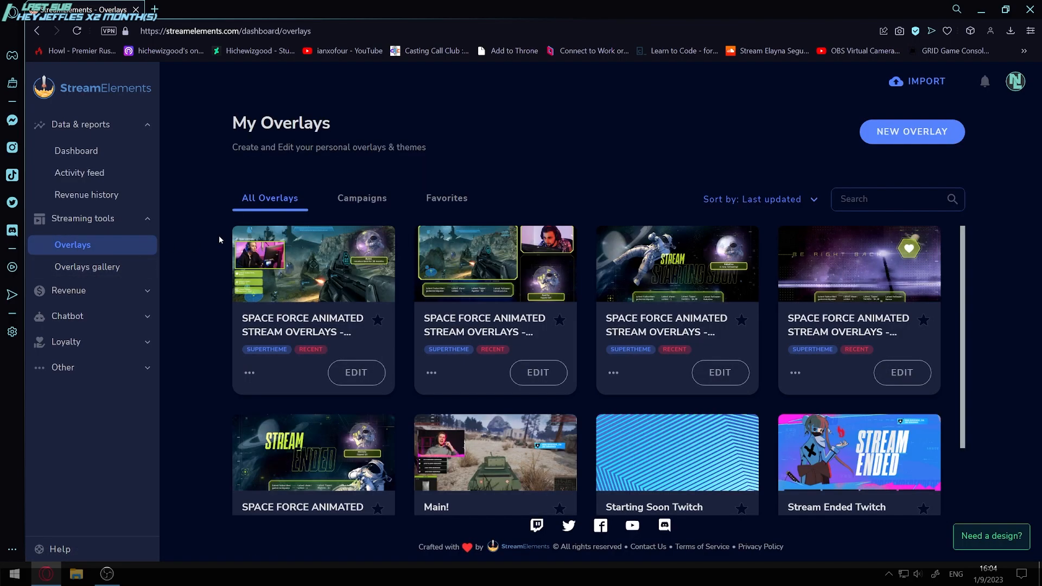
{"action": "scroll", "coordinate": [740, 252], "scroll_direction": "down", "scroll_amount": 2}
{"action": "scroll", "coordinate": [597, 253], "scroll_direction": "up", "scroll_amount": 3}
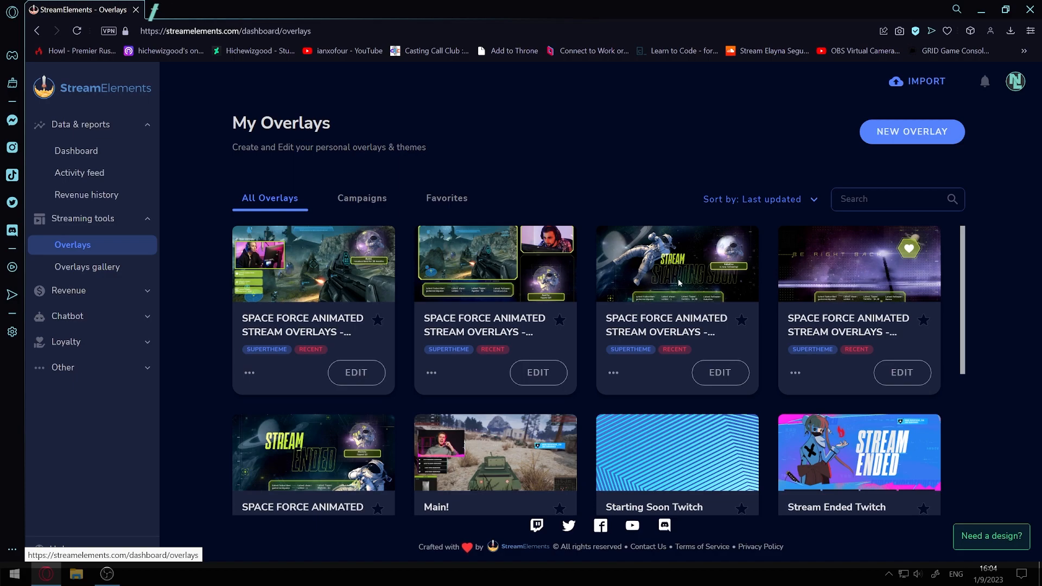
{"action": "left_click", "coordinate": [720, 373]}
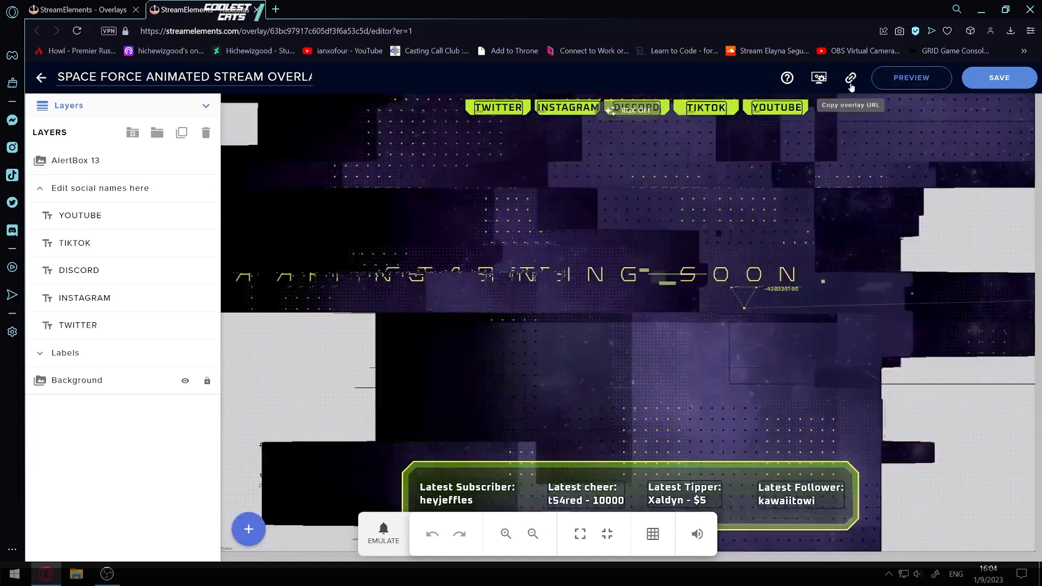
{"action": "left_click", "coordinate": [849, 78]}
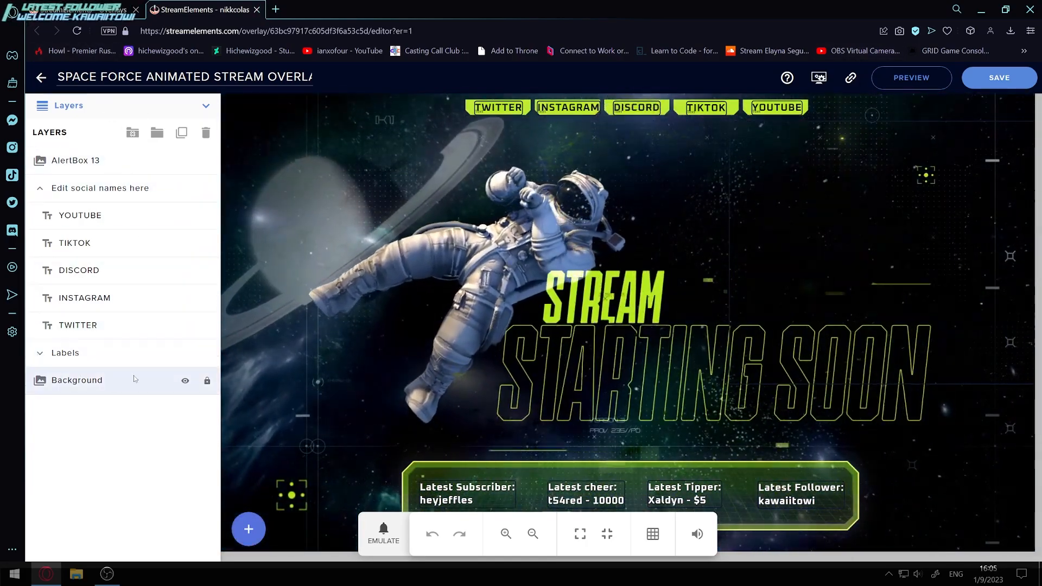
Delete the TIKTOK text layer from the "Edit social names here" group.
{"action": "left_click", "coordinate": [114, 223]}
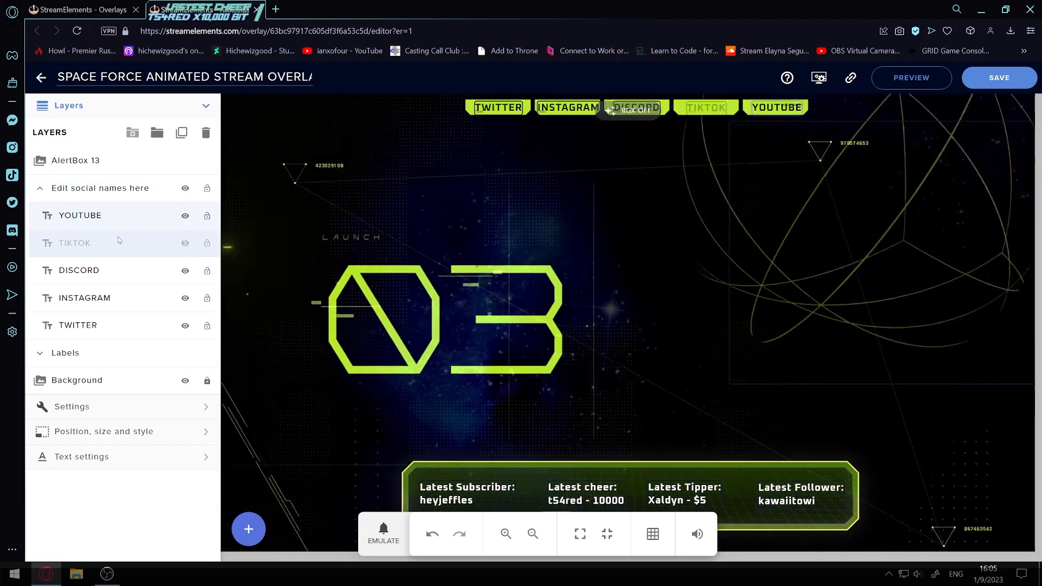
{"action": "left_click", "coordinate": [174, 244]}
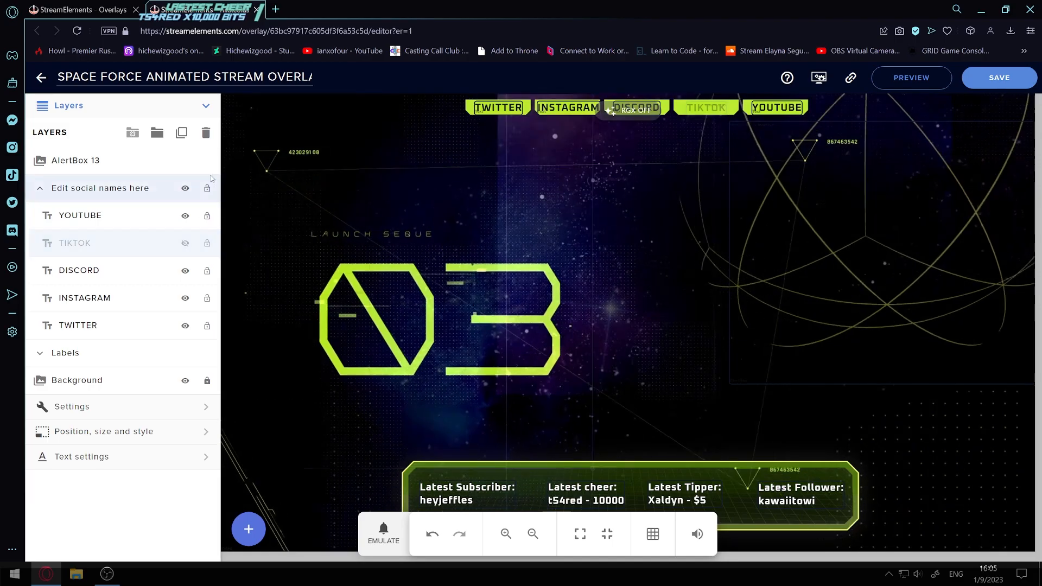
{"action": "left_click", "coordinate": [206, 133]}
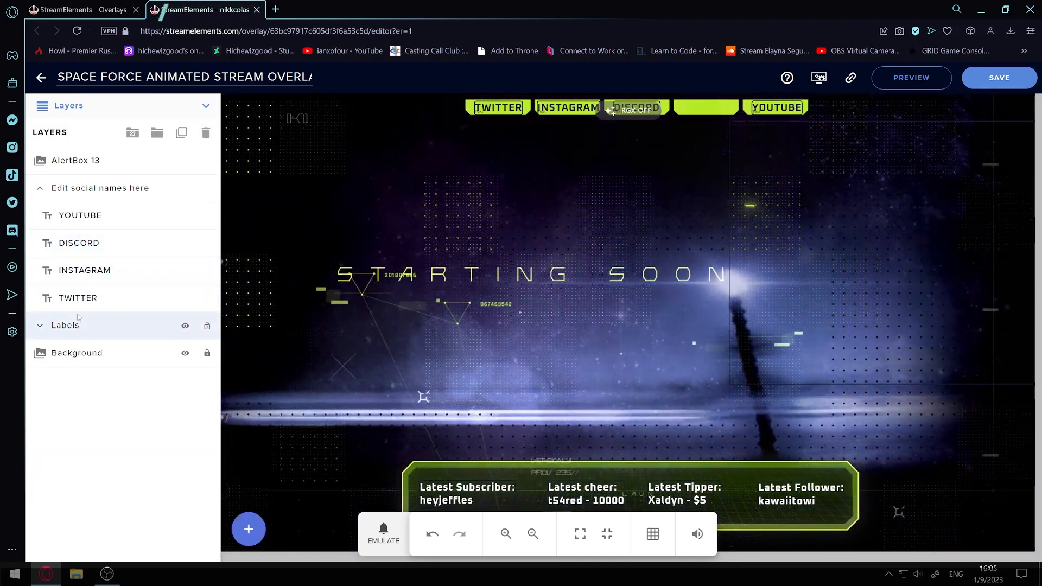
Move the YOUTUBE text layer onto the empty header box next to DISCORD.
{"action": "left_click", "coordinate": [118, 215]}
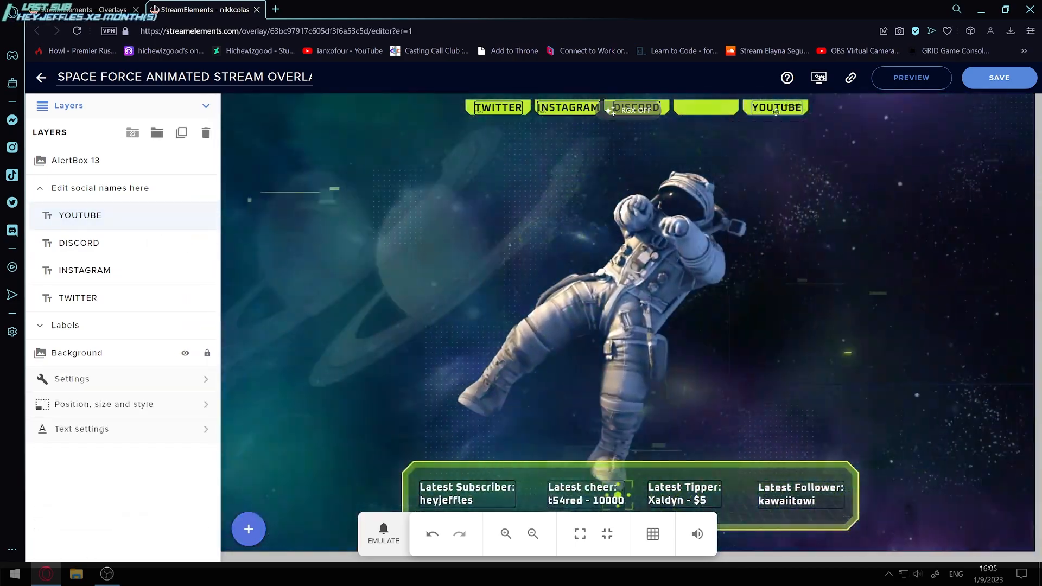
{"action": "left_click_drag", "start_coordinate": [774, 126], "coordinate": [700, 118]}
{"action": "left_click", "coordinate": [707, 114]}
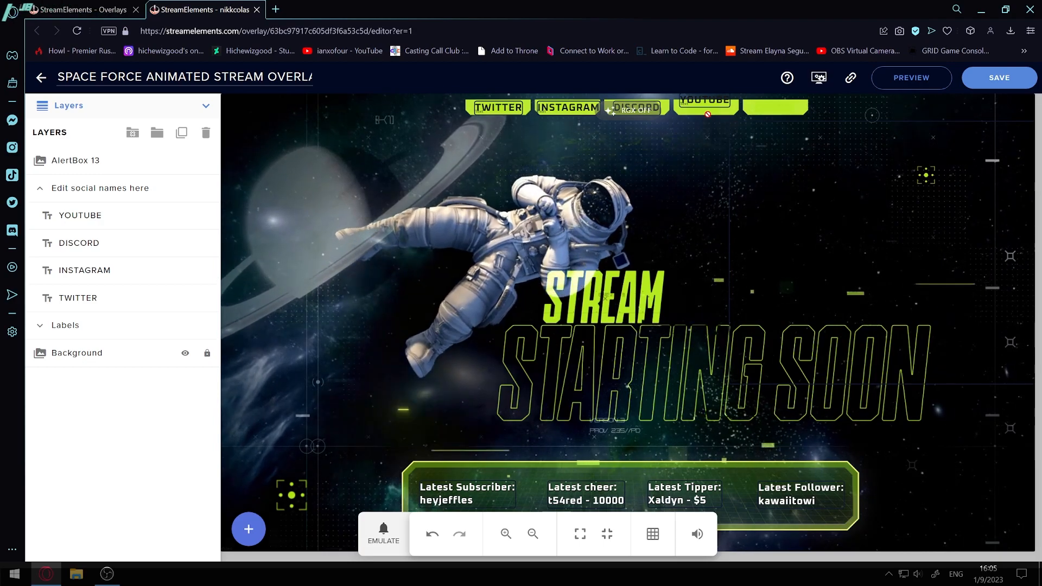
{"action": "left_click", "coordinate": [709, 107]}
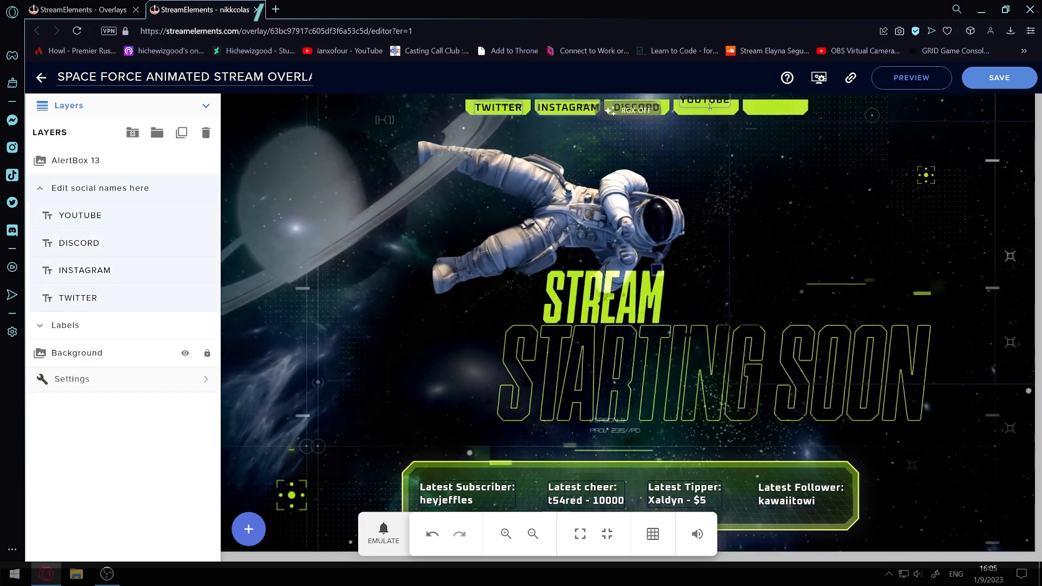
{"action": "left_click_drag", "start_coordinate": [711, 111], "coordinate": [713, 116]}
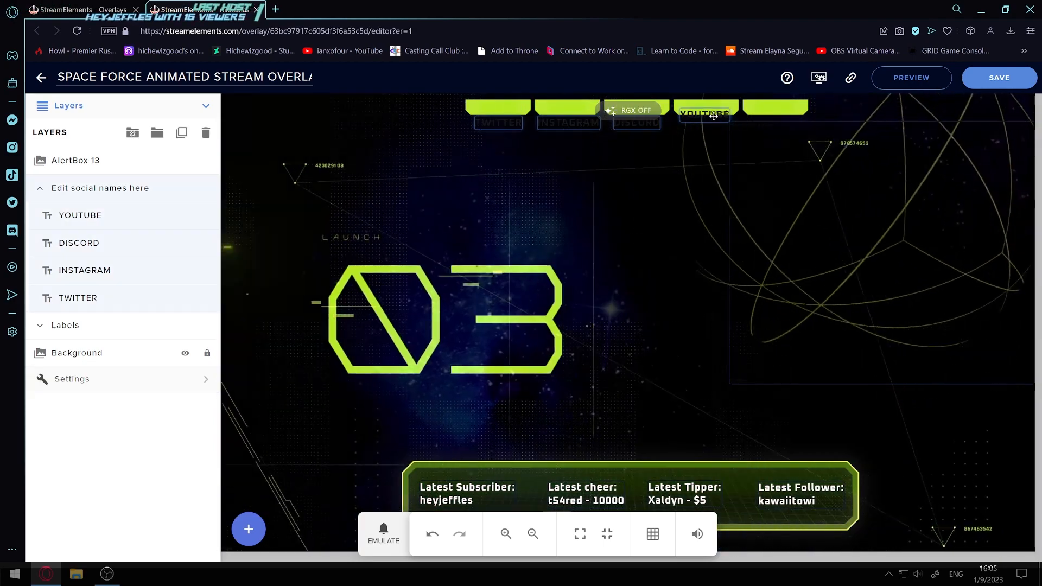
{"action": "key", "text": "ctrl+z"}
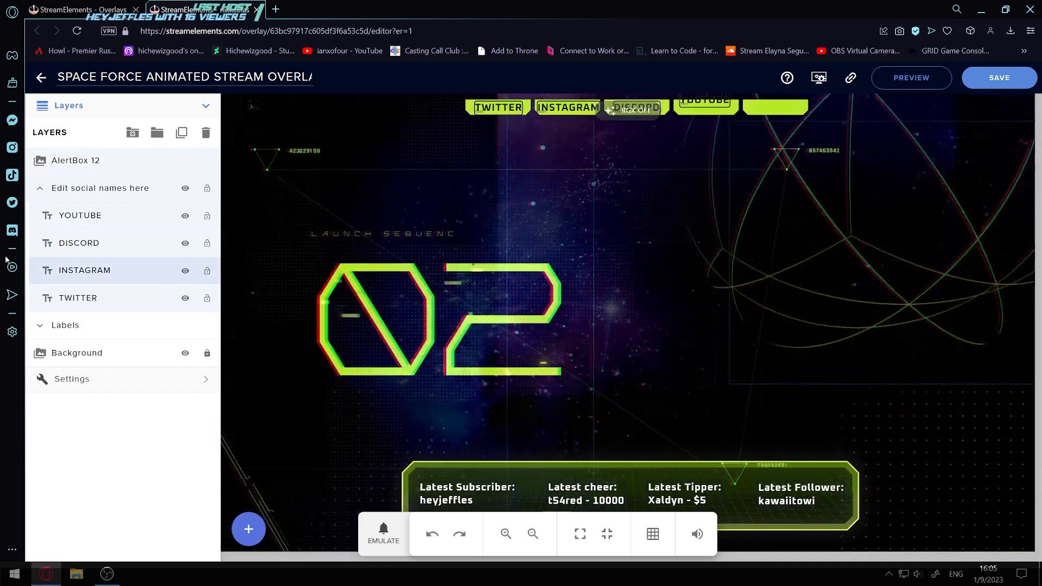
{"action": "left_click", "coordinate": [765, 129]}
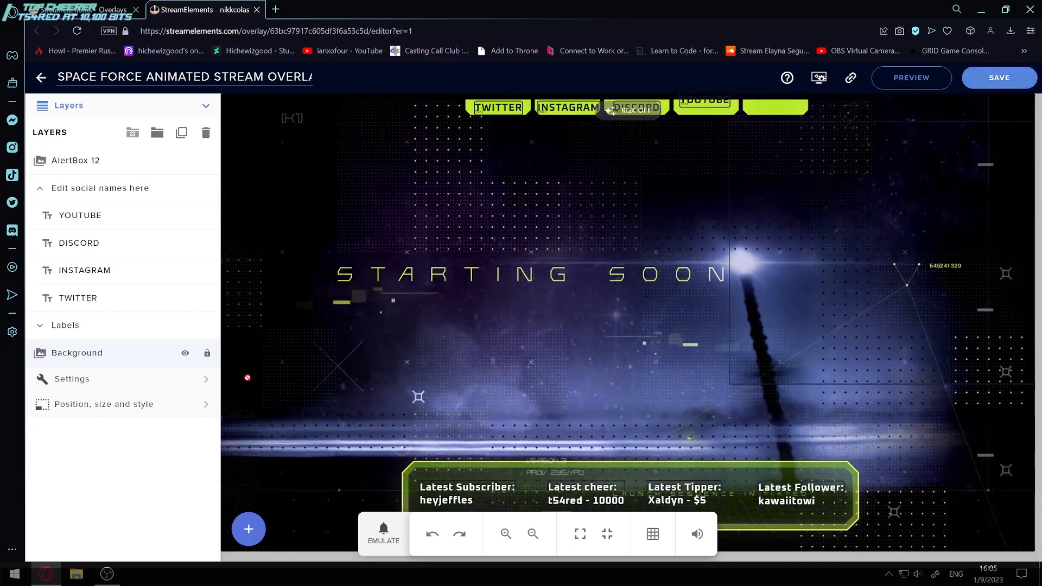
Switch to OBS Studio and add a new browser source named "test example thing start" to Scene 2.
{"action": "key", "text": "alt+Tab"}
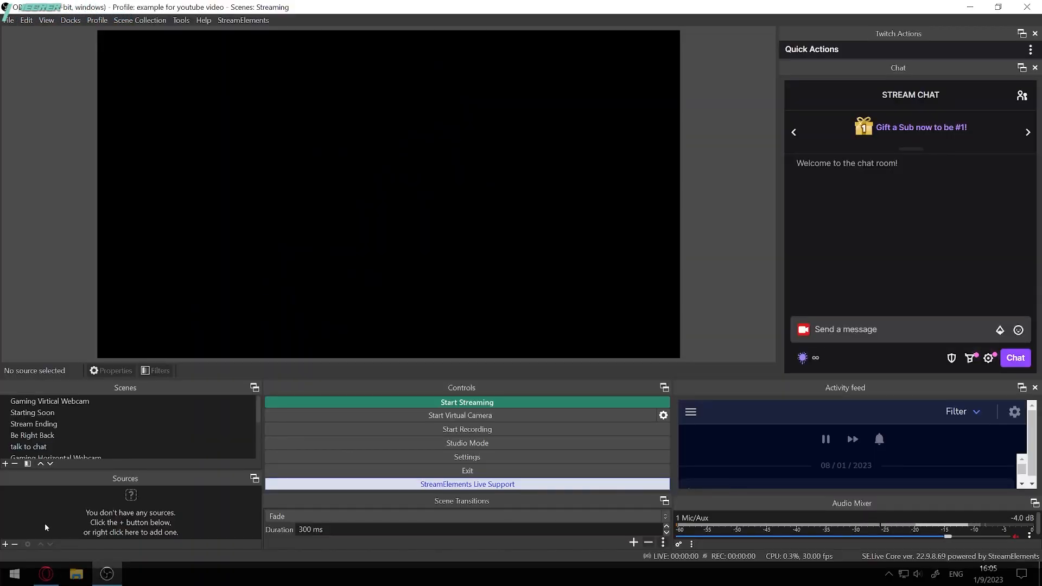
{"action": "scroll", "coordinate": [174, 445], "scroll_direction": "down", "scroll_amount": 5}
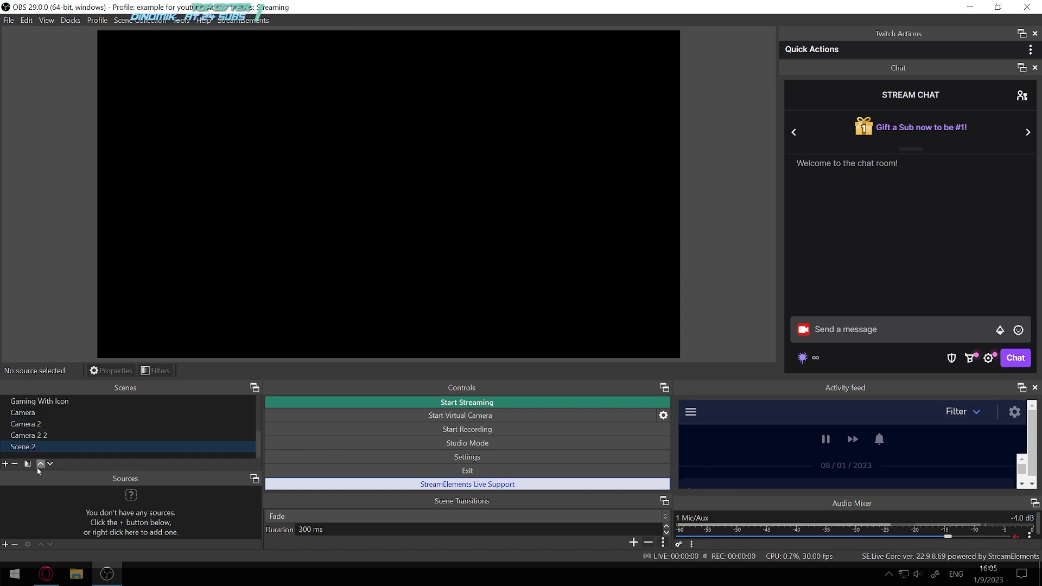
{"action": "left_click", "coordinate": [4, 543]}
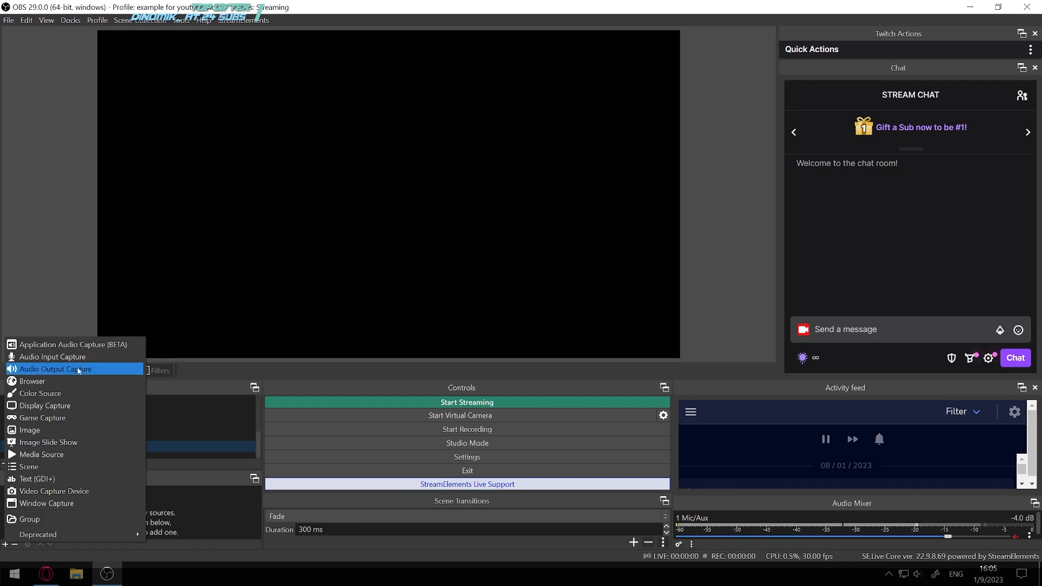
{"action": "left_click", "coordinate": [32, 381]}
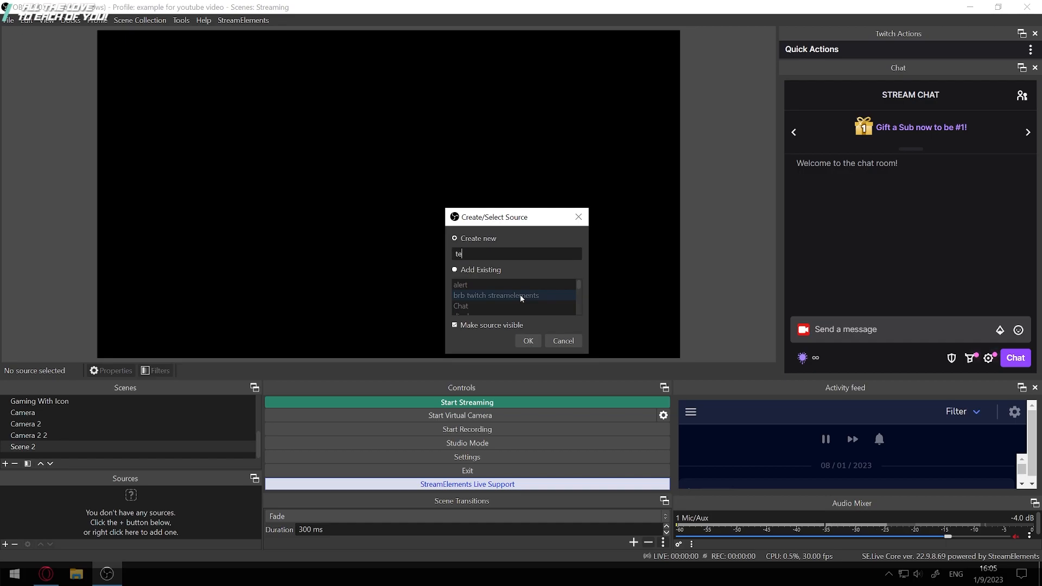
{"action": "type", "text": "test example thing"}
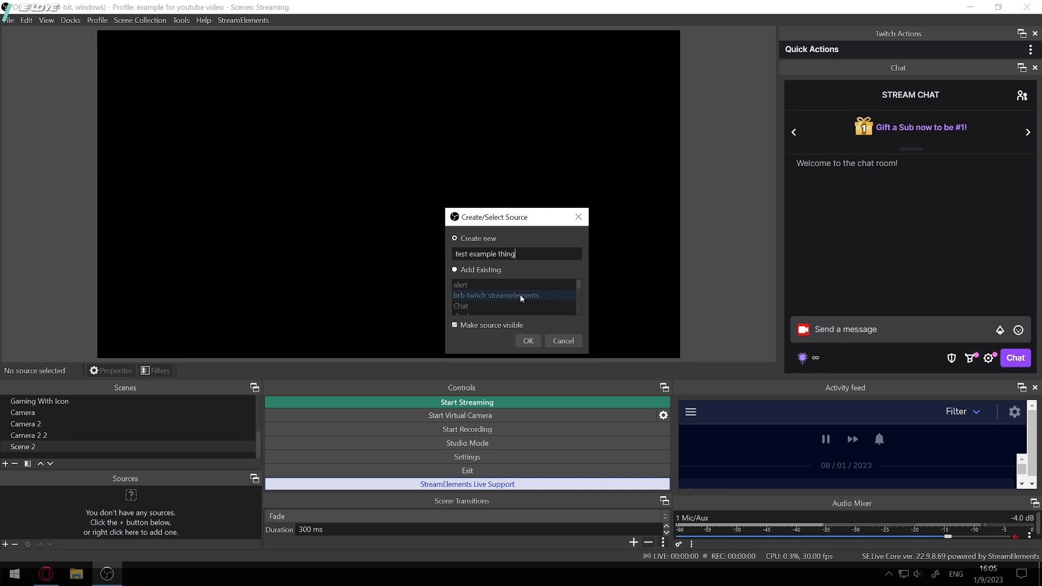
{"action": "type", "text": " start"}
{"action": "left_click", "coordinate": [524, 340]}
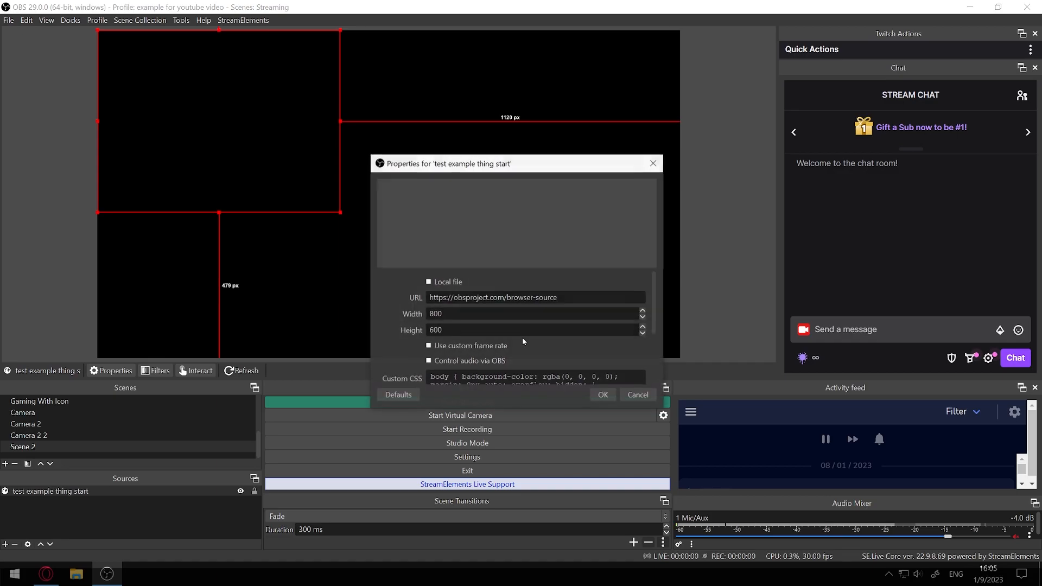
Set the browser source's width to 1920 and height to 1080, with audio controlled via OBS.
{"action": "left_click_drag", "start_coordinate": [457, 313], "coordinate": [342, 317]}
{"action": "type", "text": "1920"}
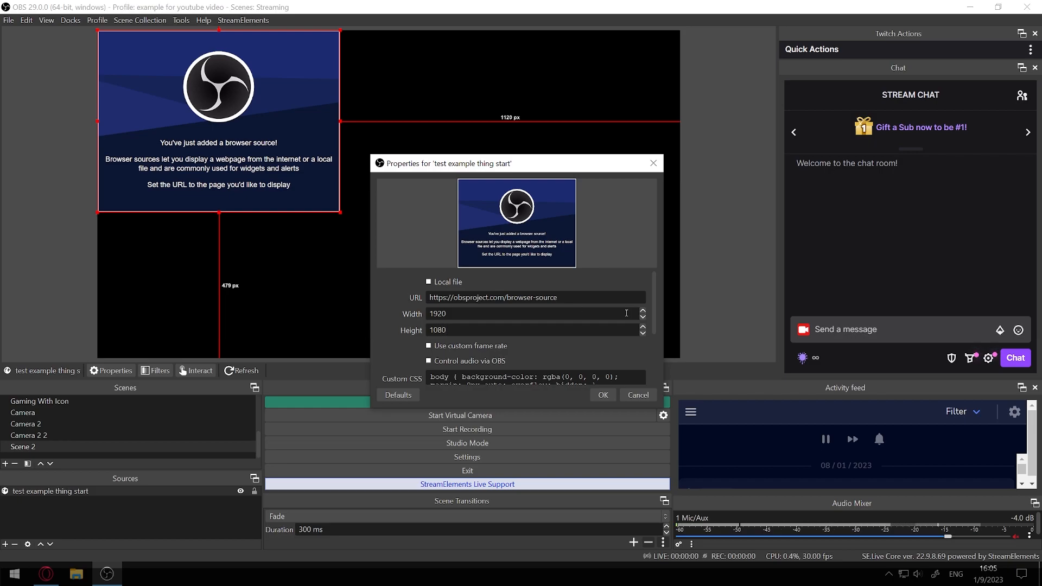
{"action": "type", "text": "1080"}
{"action": "scroll", "coordinate": [536, 350], "scroll_direction": "down", "scroll_amount": 1}
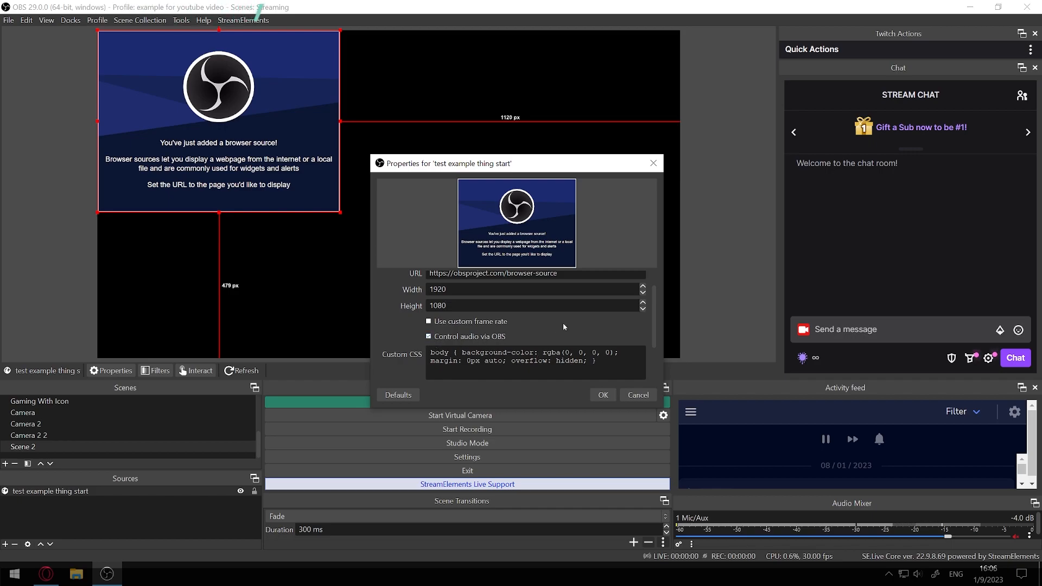
{"action": "scroll", "coordinate": [563, 325], "scroll_direction": "down", "scroll_amount": 2}
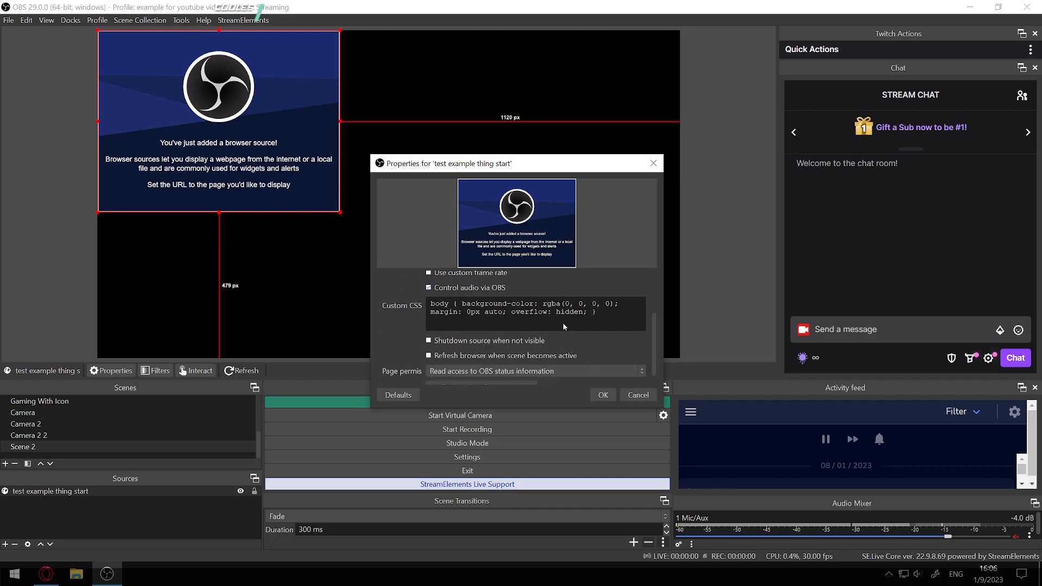
{"action": "left_click", "coordinate": [599, 396]}
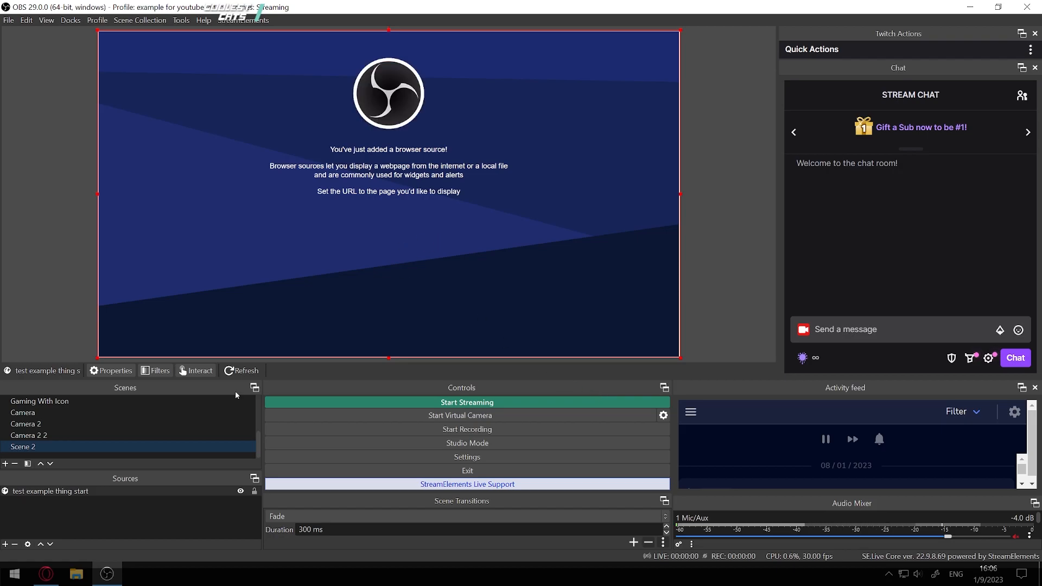
Replace the URL of the "test example thing start" source with the copied overlay URL containing the access token.
{"action": "right_click", "coordinate": [89, 491]}
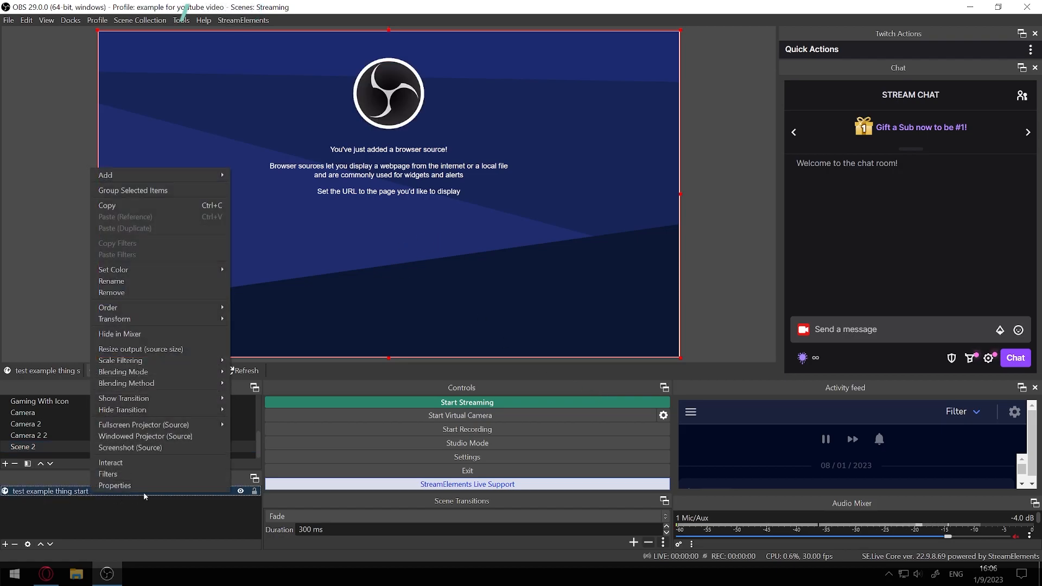
{"action": "left_click", "coordinate": [144, 485]}
{"action": "triple_click", "coordinate": [551, 298]}
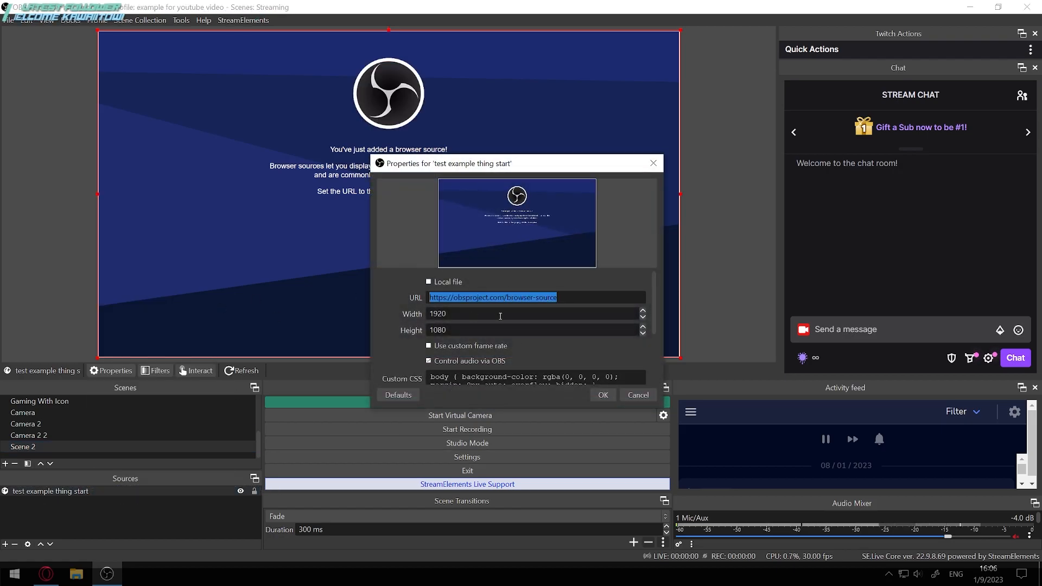
{"action": "key", "text": "ctrl+v"}
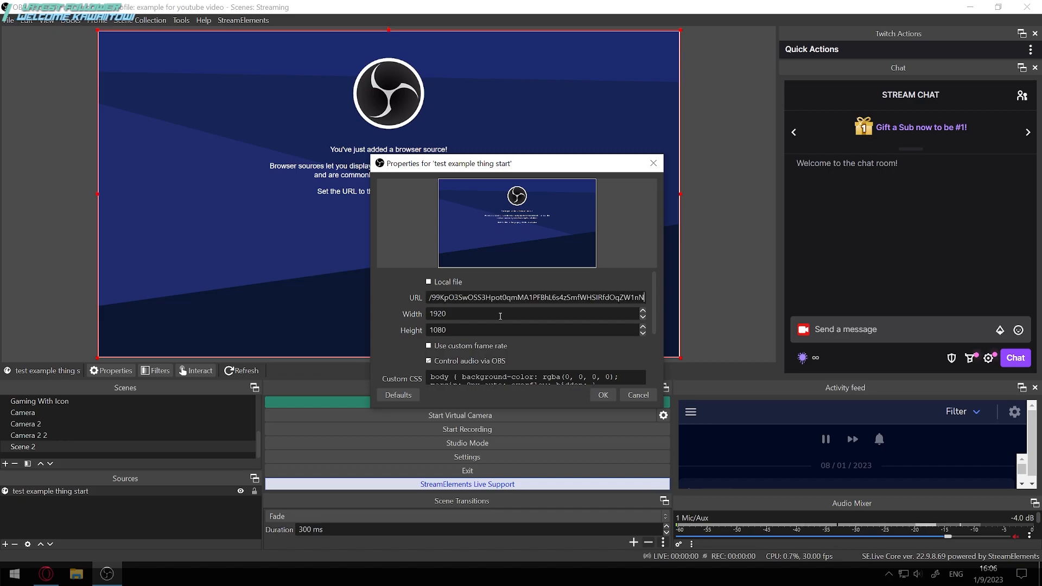
{"action": "left_click", "coordinate": [603, 395]}
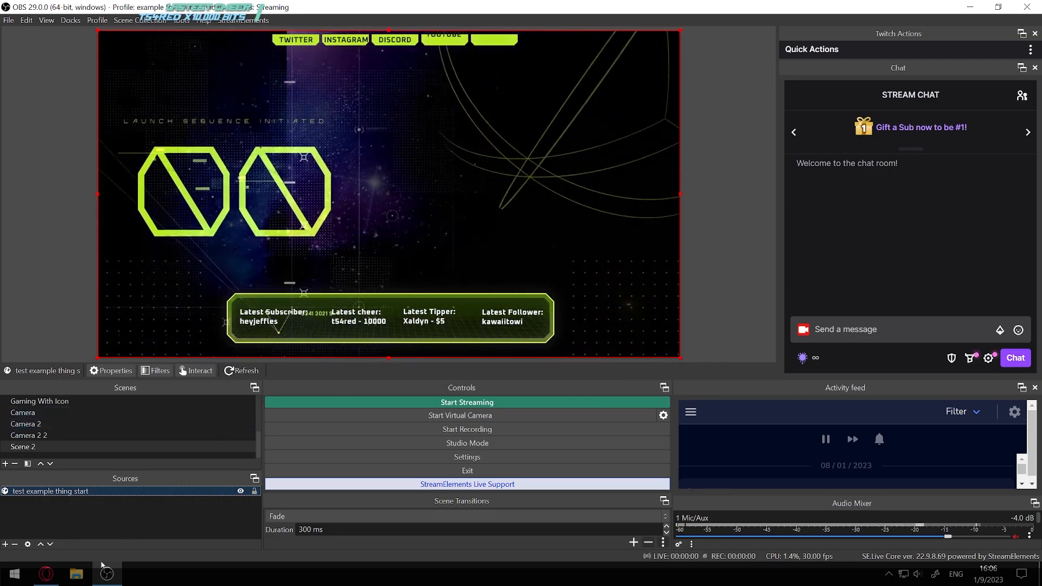
Switch to the browser, close the overlay editor tab and look through the My Overlays list.
{"action": "left_click", "coordinate": [47, 574]}
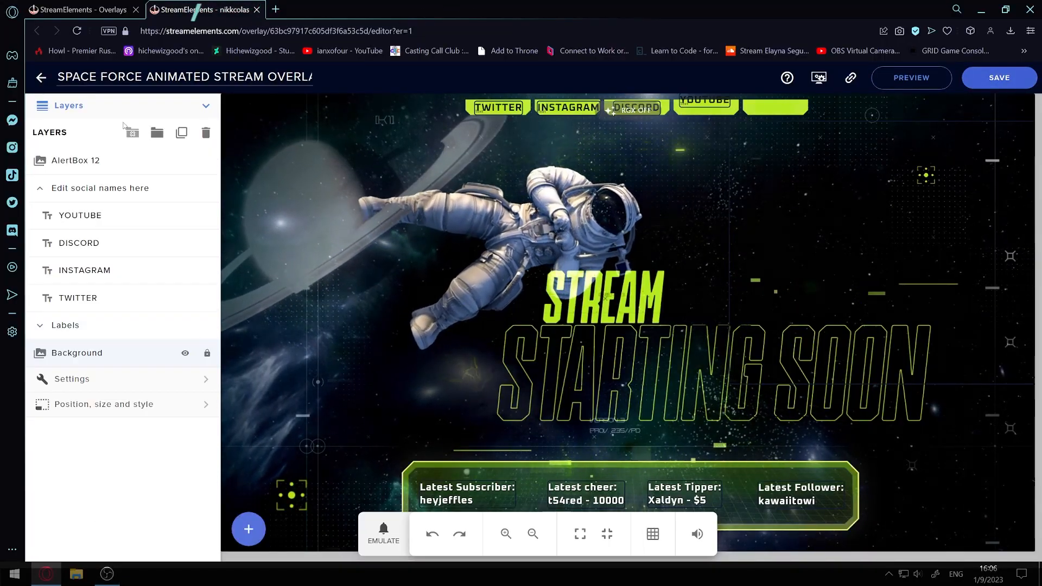
{"action": "left_click", "coordinate": [257, 9]}
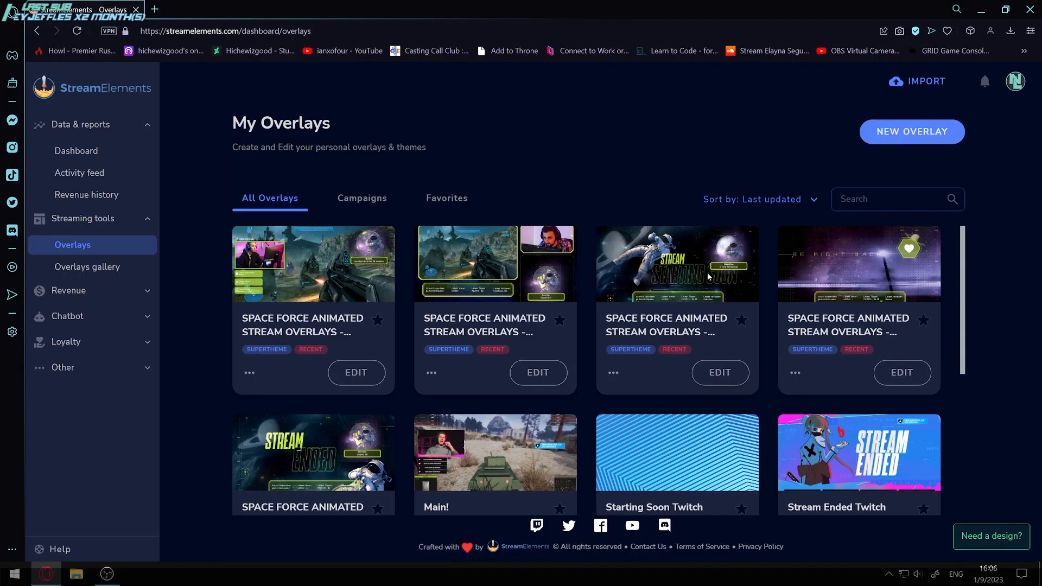
{"action": "scroll", "coordinate": [714, 277], "scroll_direction": "down", "scroll_amount": 2}
{"action": "scroll", "coordinate": [274, 351], "scroll_direction": "up", "scroll_amount": 2}
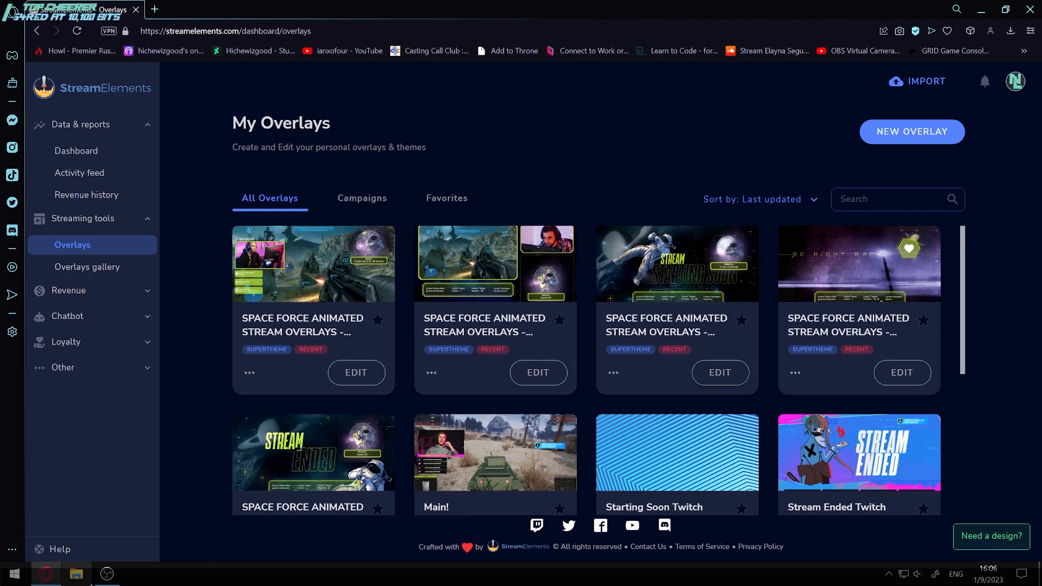
Switch to OBS Studio, view the existing Starting Soon scene and return to Scene 2.
{"action": "key", "text": "alt+Tab"}
{"action": "scroll", "coordinate": [112, 407], "scroll_direction": "up", "scroll_amount": 5}
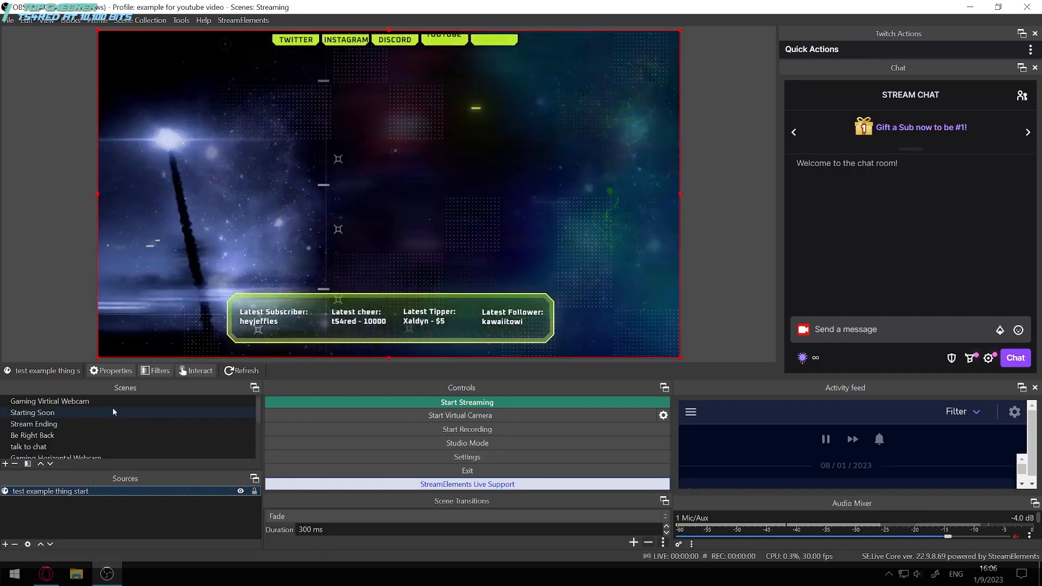
{"action": "left_click", "coordinate": [112, 408]}
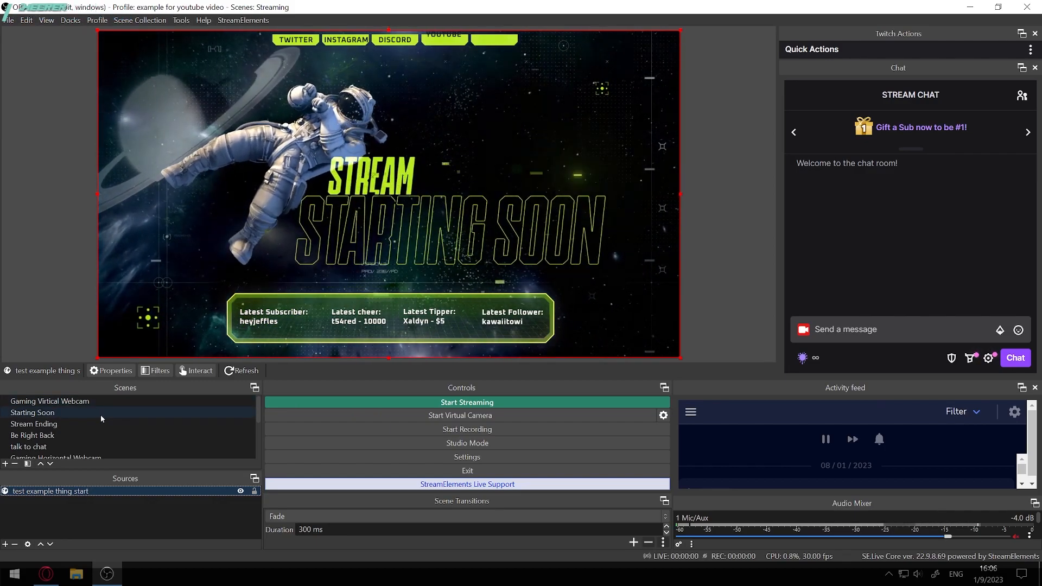
{"action": "left_click", "coordinate": [100, 413]}
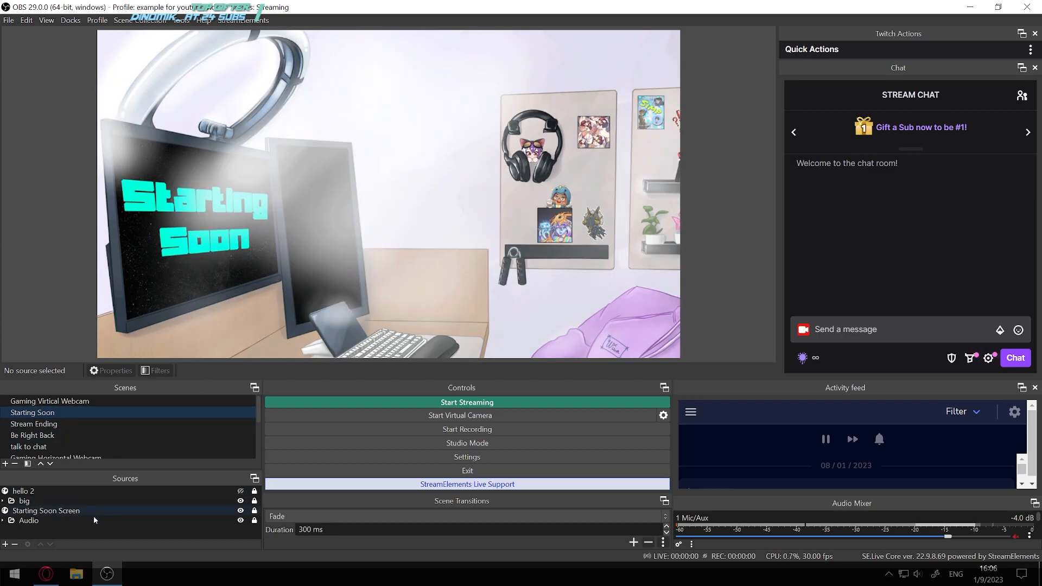
{"action": "scroll", "coordinate": [110, 444], "scroll_direction": "down", "scroll_amount": 5}
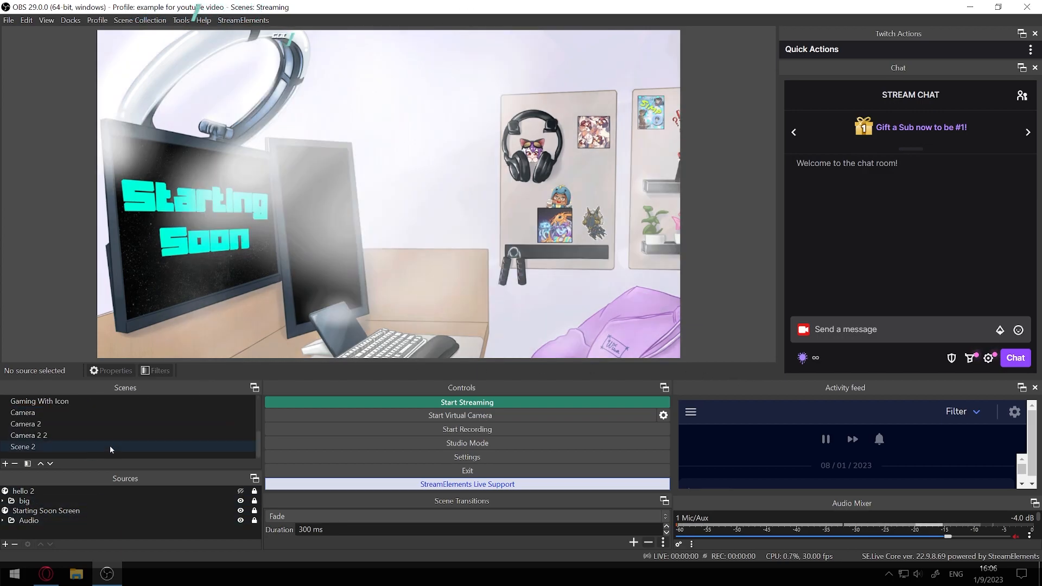
{"action": "left_click", "coordinate": [109, 447]}
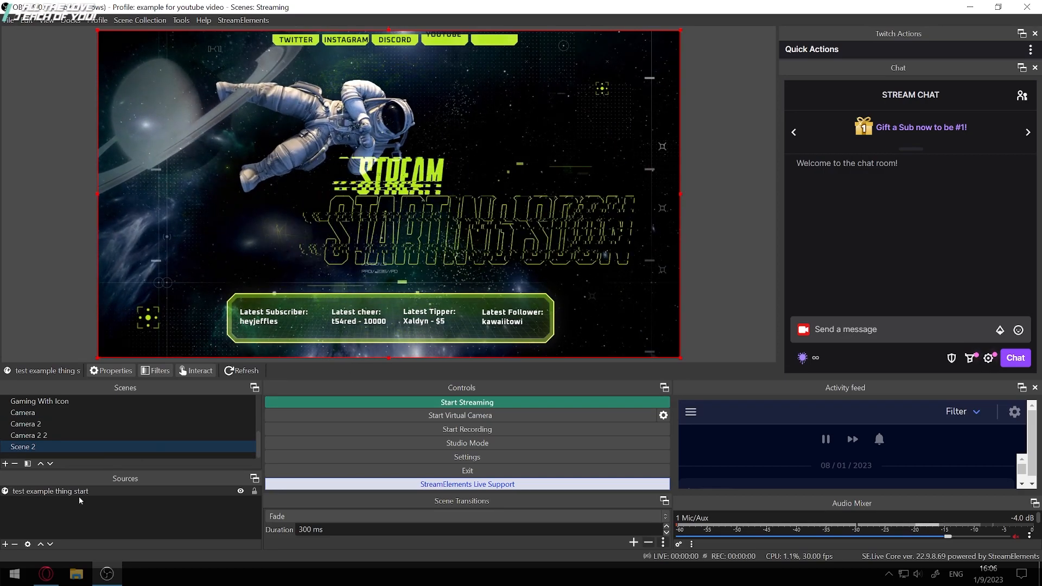
Rename Scene 2 as "starting soon again".
{"action": "right_click", "coordinate": [22, 451]}
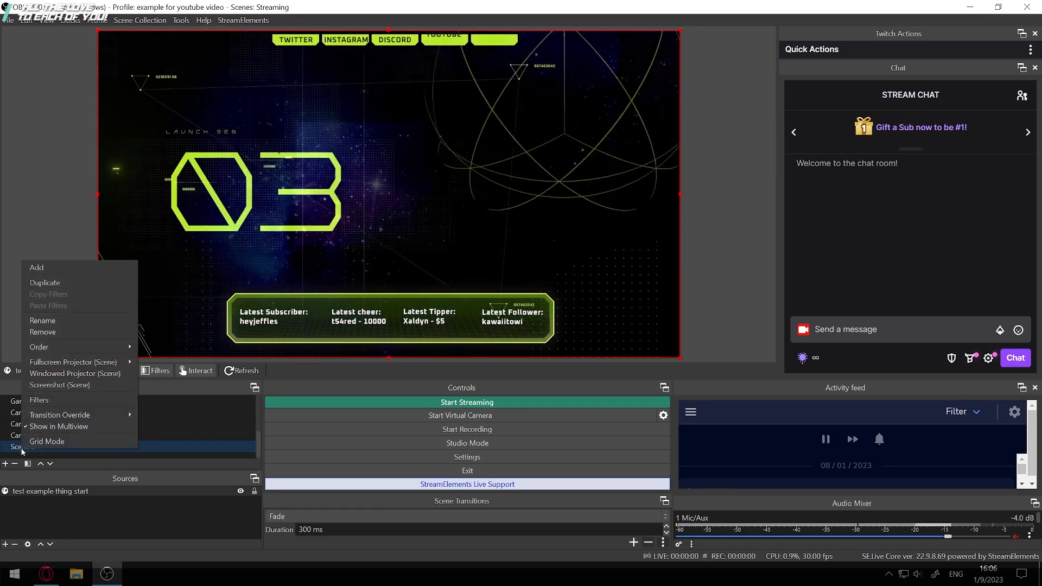
{"action": "left_click", "coordinate": [54, 321]}
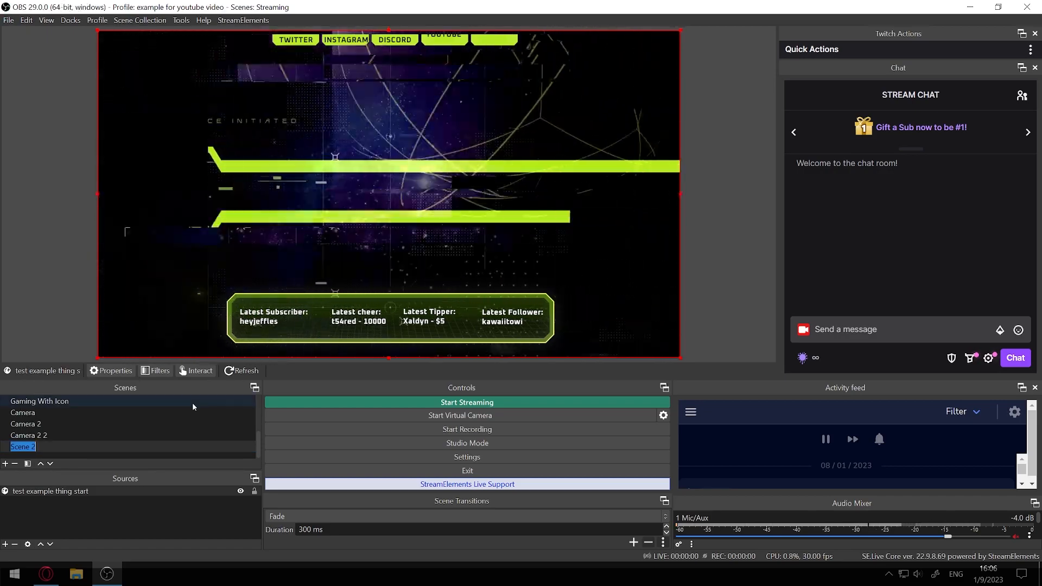
{"action": "type", "text": "starting soon "}
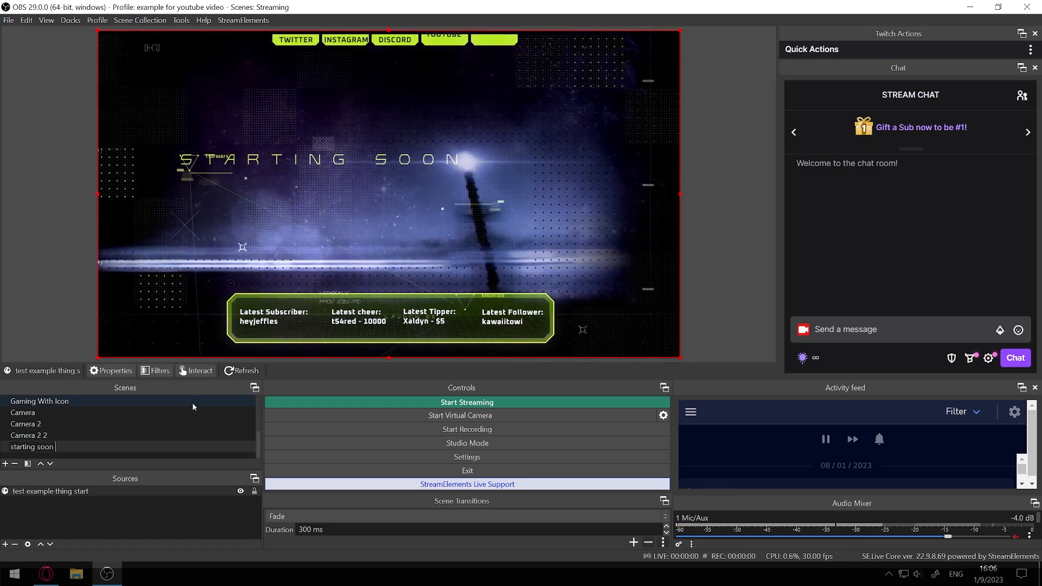
{"action": "type", "text": "again"}
{"action": "key", "text": "Return"}
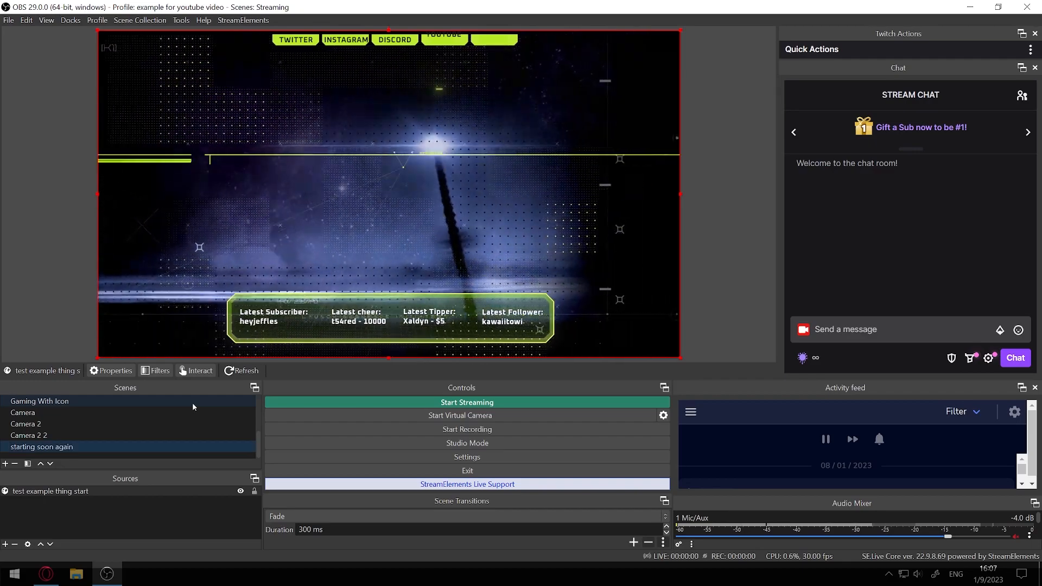
Add a new scene named "gaming".
{"action": "left_click", "coordinate": [6, 464]}
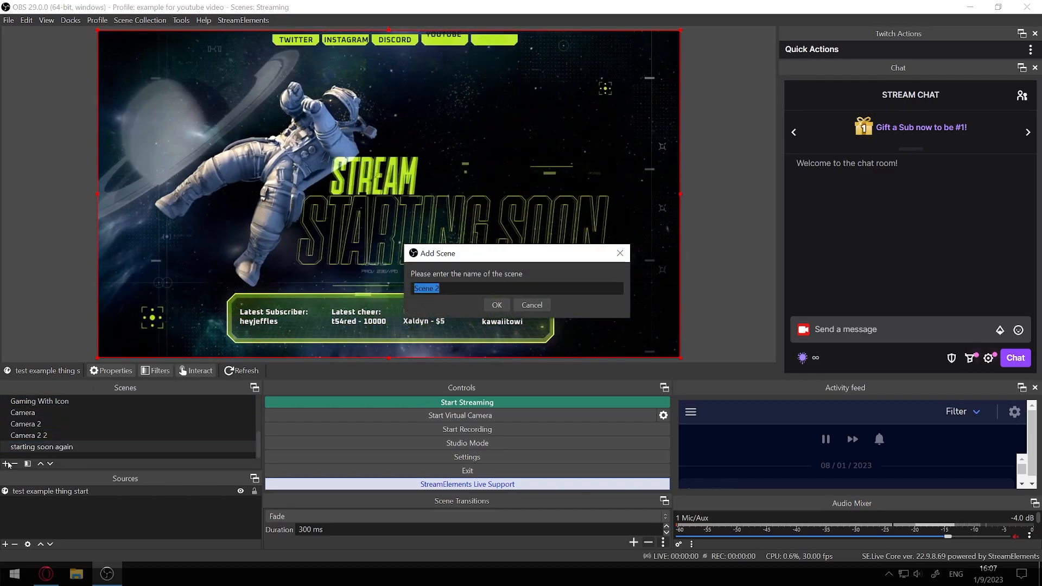
{"action": "type", "text": "gaming"}
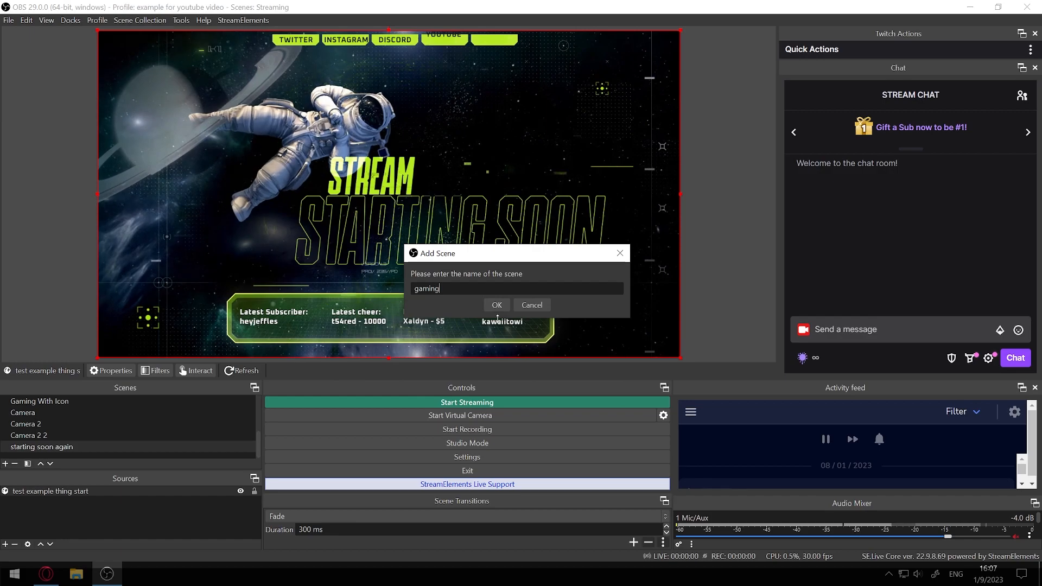
{"action": "left_click", "coordinate": [497, 305]}
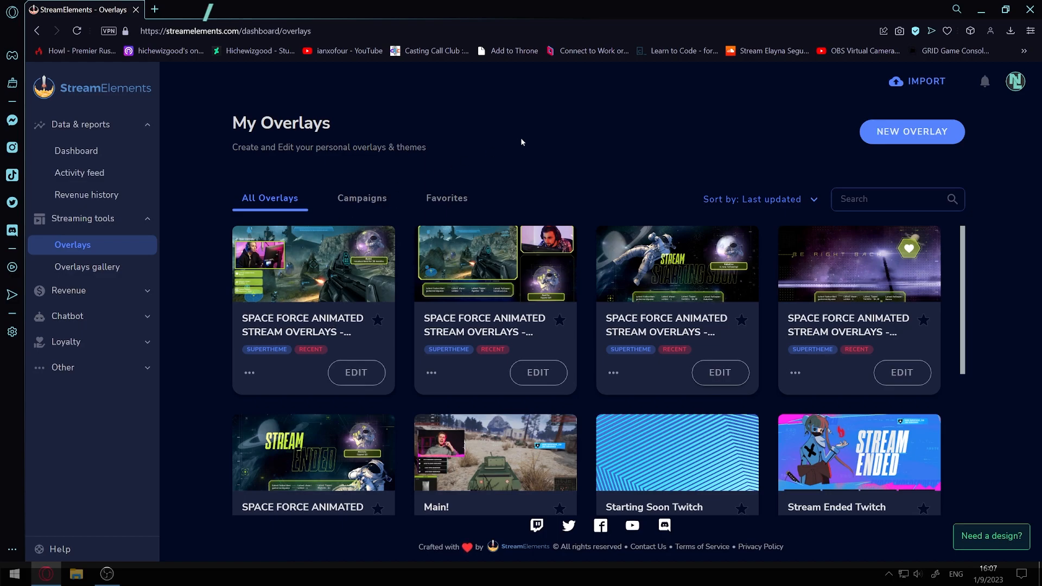
Open the Space Force gameplay overlay with the chat box for editing and copy its overlay link.
{"action": "left_click", "coordinate": [537, 382]}
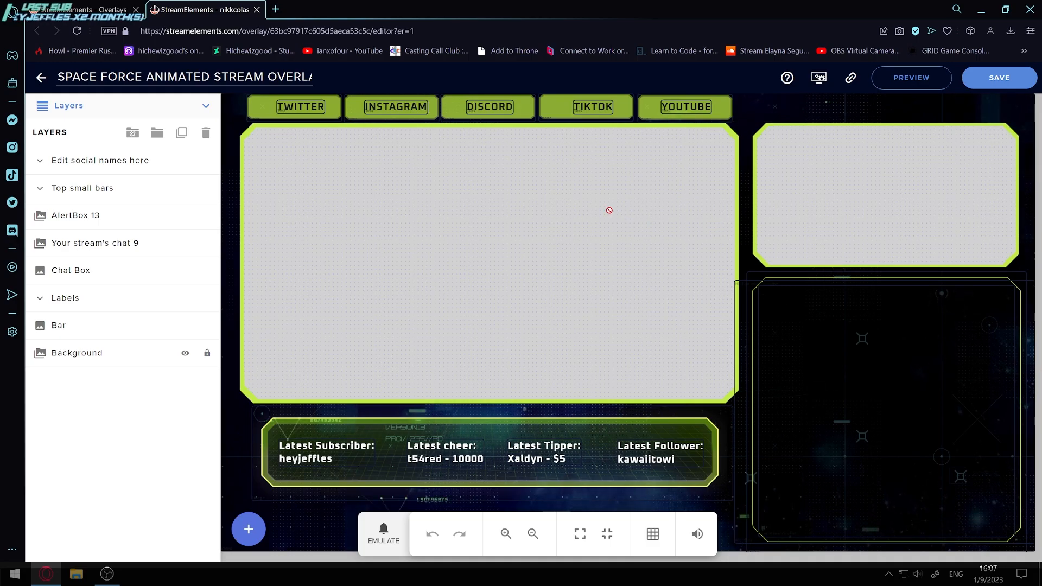
{"action": "left_click", "coordinate": [851, 80]}
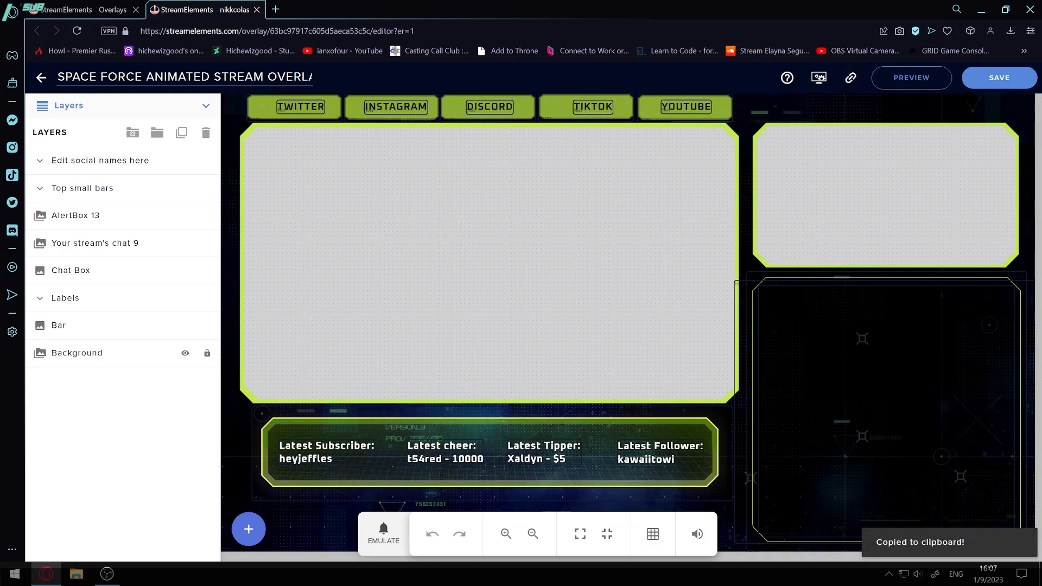
{"action": "left_click", "coordinate": [12, 583]}
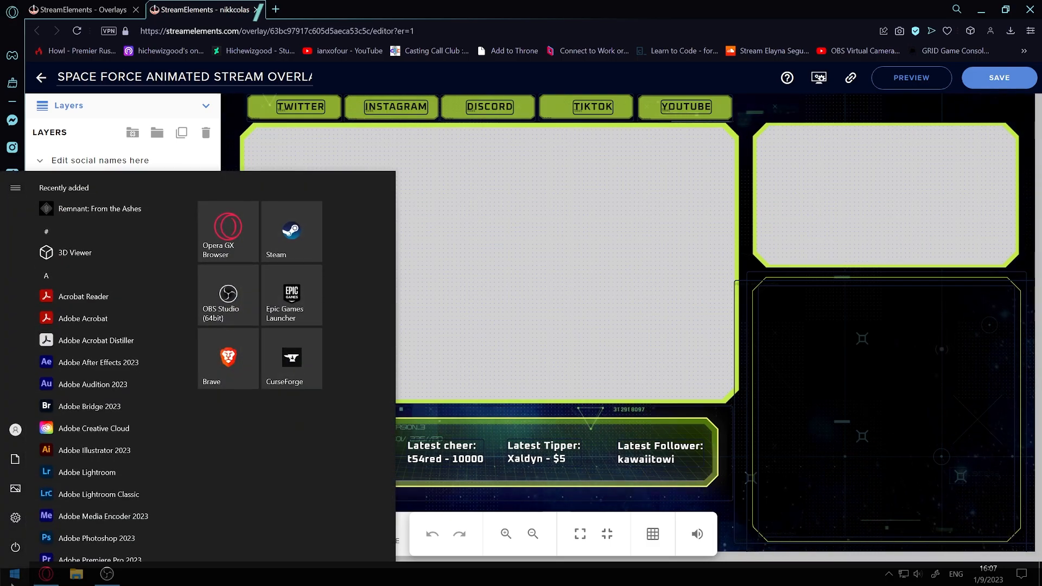
{"action": "left_click", "coordinate": [12, 584]}
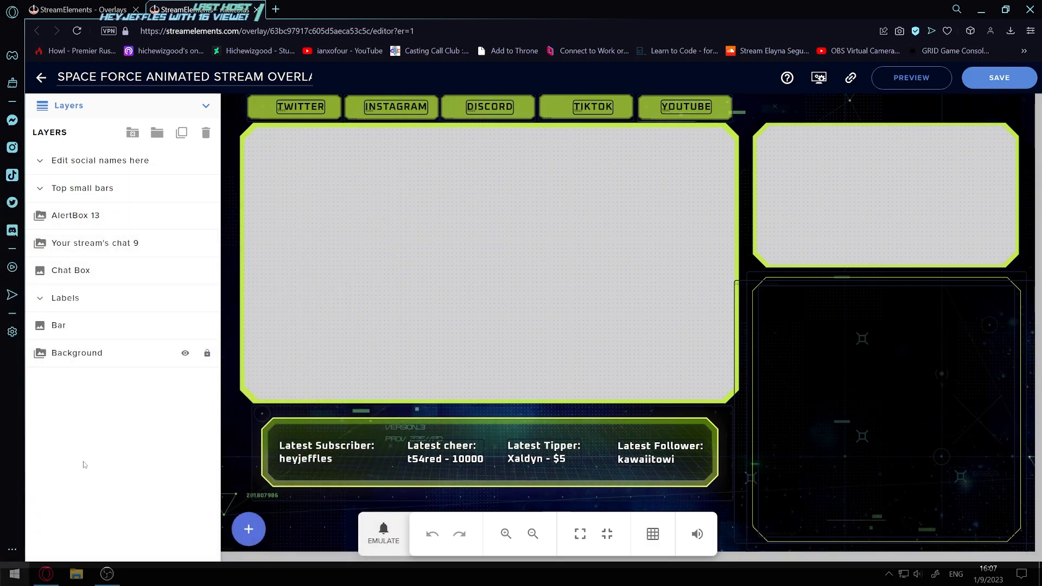
Open YouTube in a new browser tab and show the video "Video Editor Reacts to INSANE Transitions in ITZY" in theater mode.
{"action": "left_click", "coordinate": [276, 10]}
{"action": "left_click", "coordinate": [594, 193]}
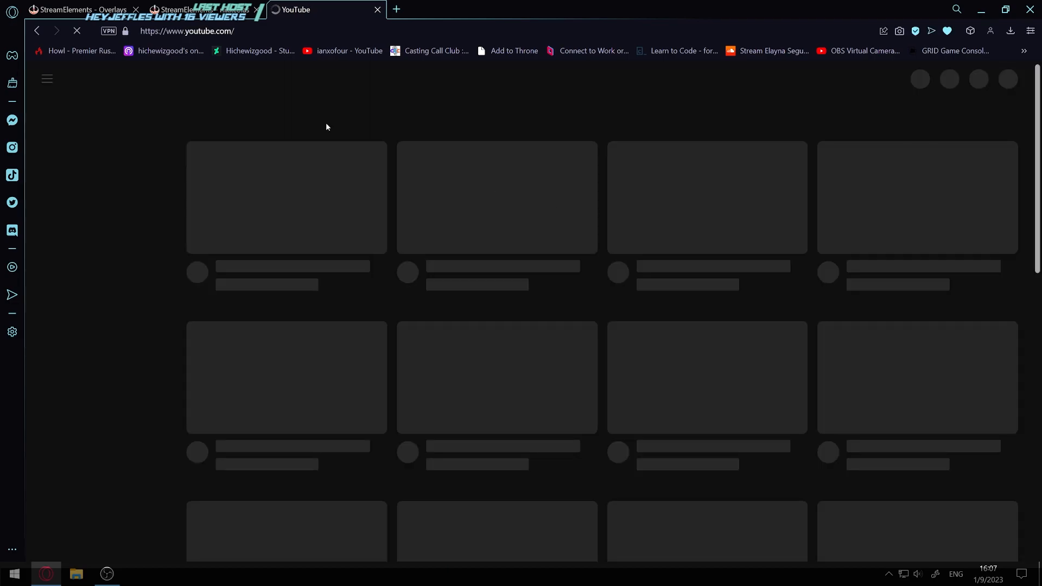
{"action": "left_click", "coordinate": [217, 10]}
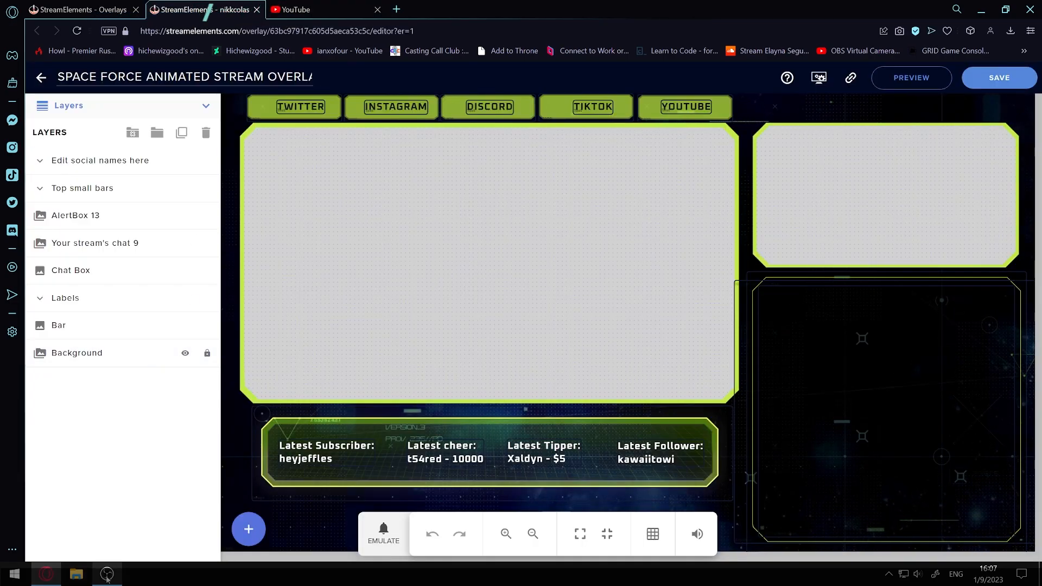
{"action": "left_click", "coordinate": [315, 10]}
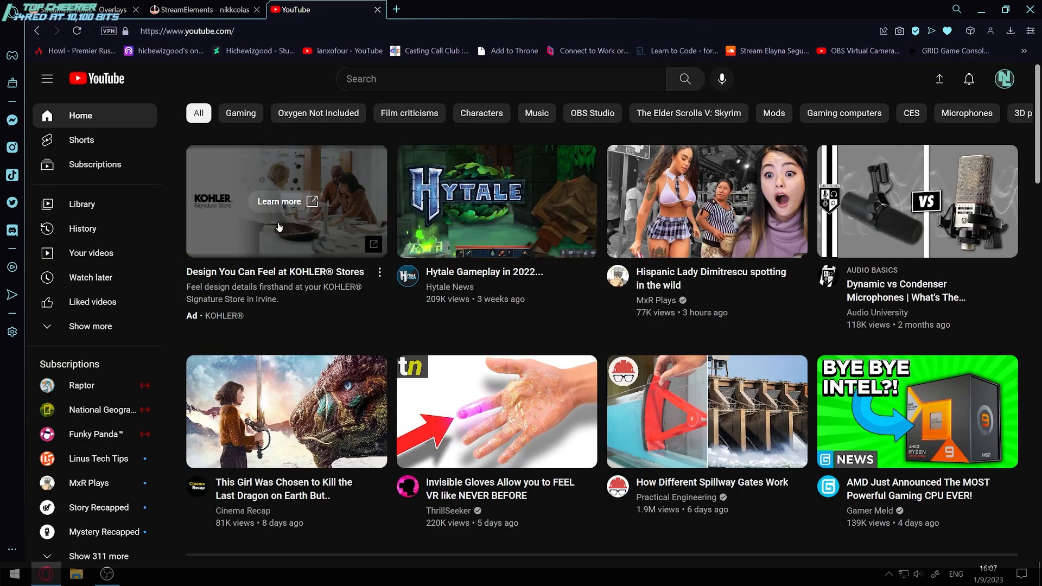
{"action": "scroll", "coordinate": [565, 347], "scroll_direction": "down", "scroll_amount": 8}
{"action": "scroll", "coordinate": [561, 348], "scroll_direction": "down", "scroll_amount": 8}
{"action": "scroll", "coordinate": [561, 348], "scroll_direction": "up", "scroll_amount": 3}
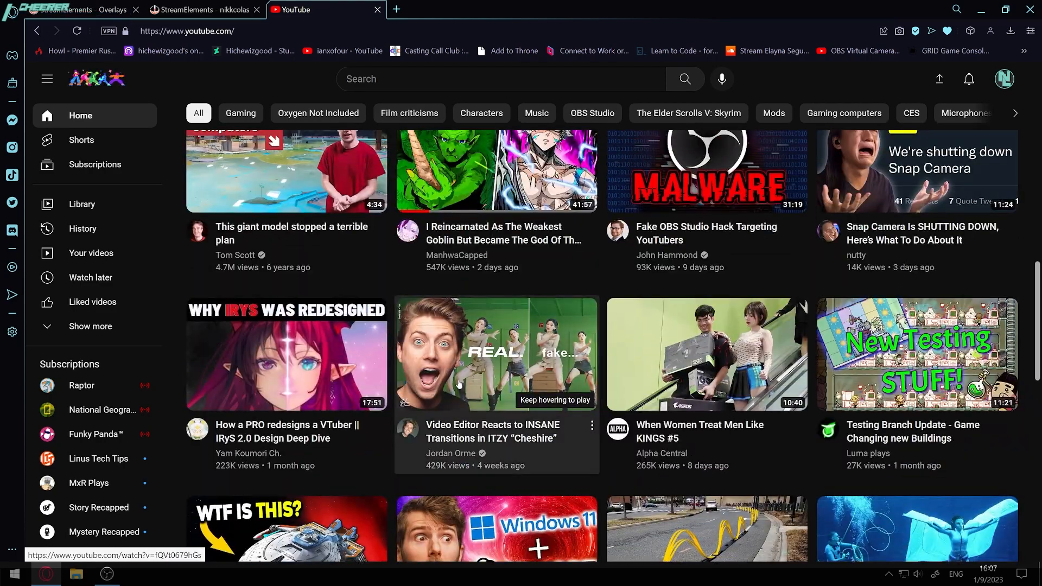
{"action": "left_click", "coordinate": [458, 382]}
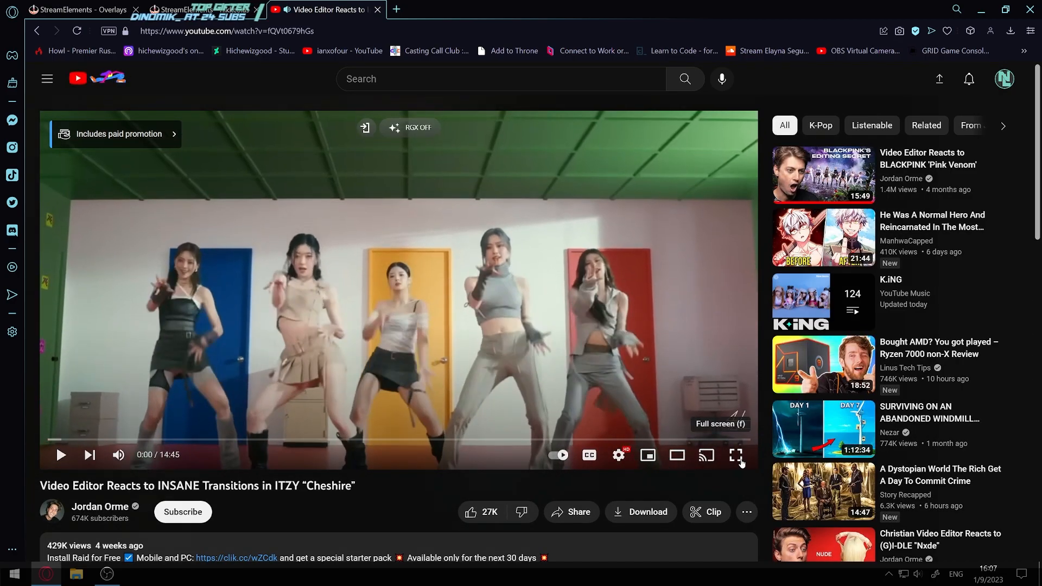
{"action": "left_click", "coordinate": [688, 460]}
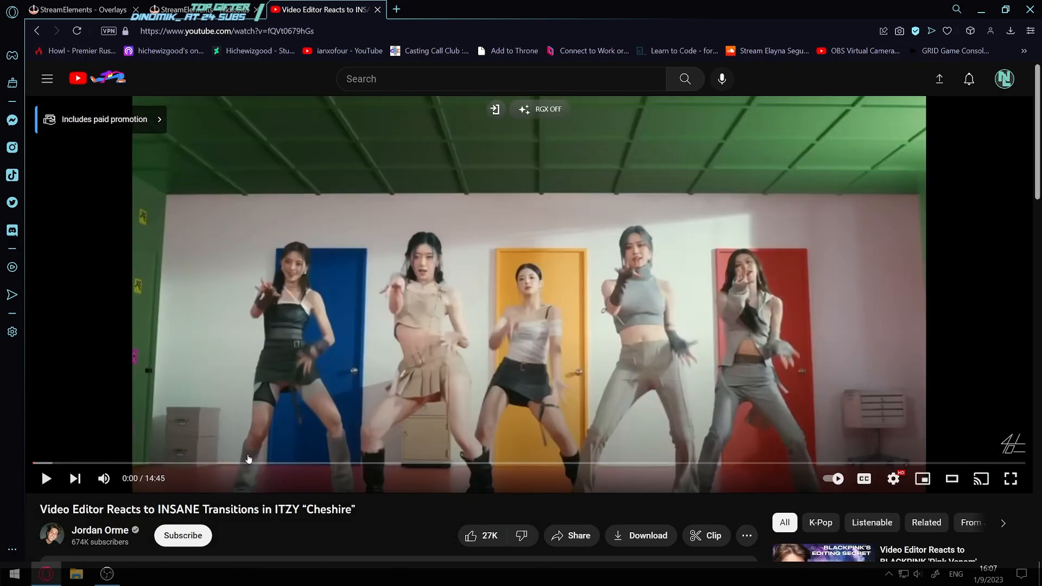
Switch to OBS Studio and add a new browser source named "overlay" to the gaming scene.
{"action": "left_click", "coordinate": [107, 579]}
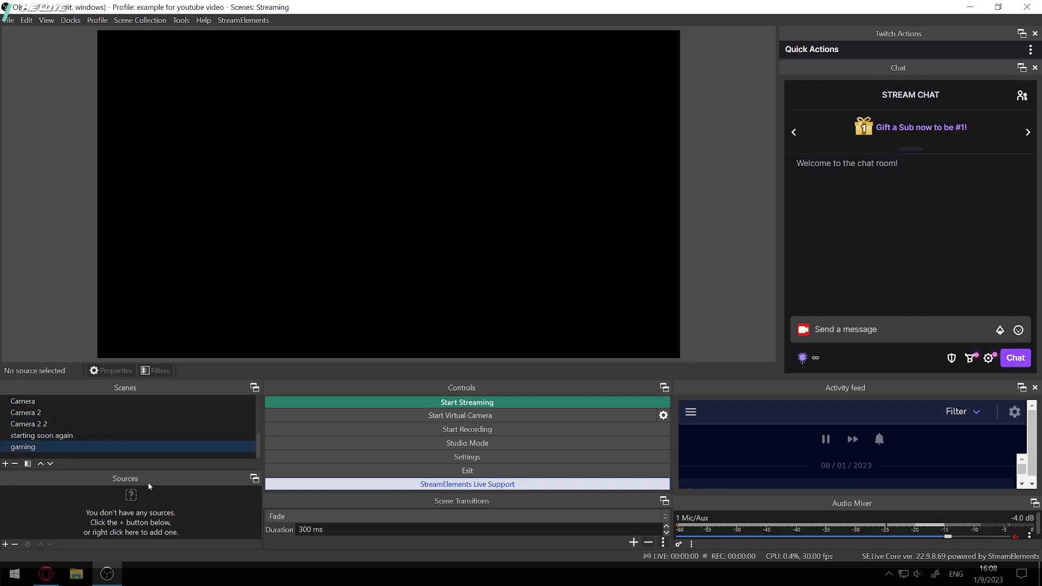
{"action": "left_click", "coordinate": [5, 544]}
{"action": "left_click", "coordinate": [75, 387]}
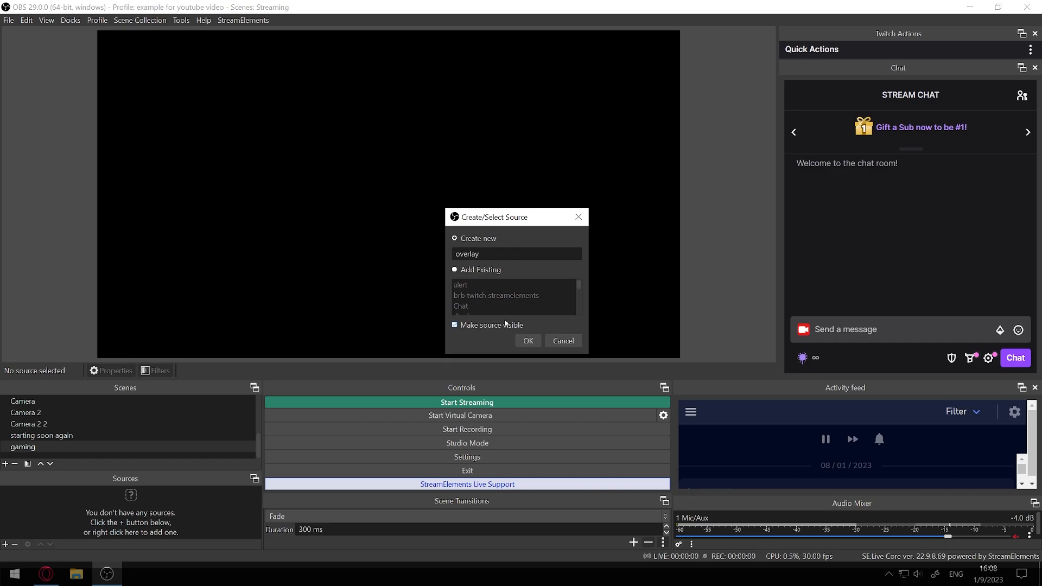
{"action": "left_click", "coordinate": [524, 339]}
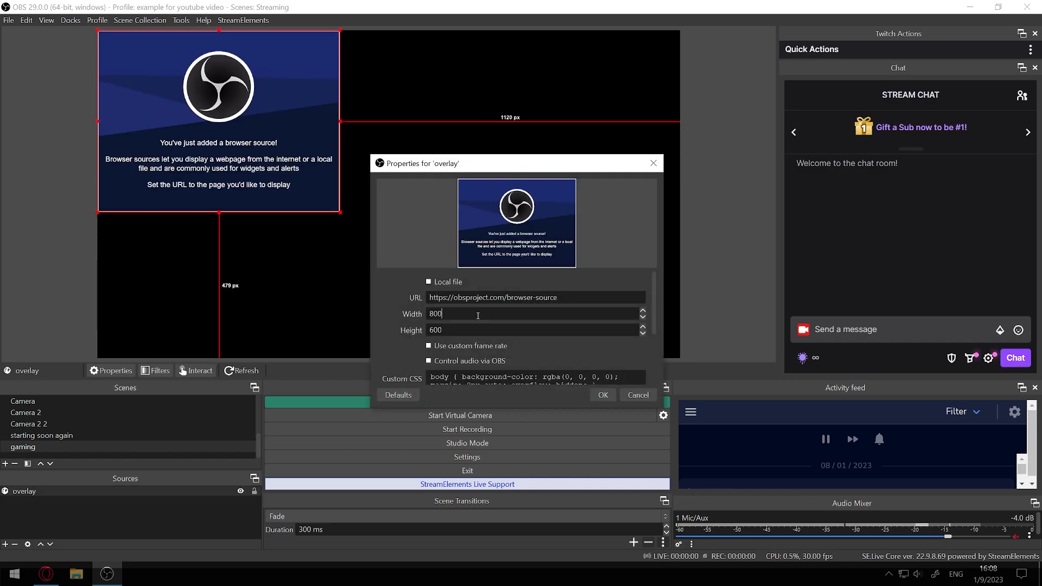
Set the overlay browser source's width to 1920 and height to 1080.
{"action": "type", "text": "1920"}
{"action": "key", "text": "BackSpace"}
{"action": "key", "text": "BackSpace"}
{"action": "key", "text": "BackSpace"}
{"action": "type", "text": "1089"}
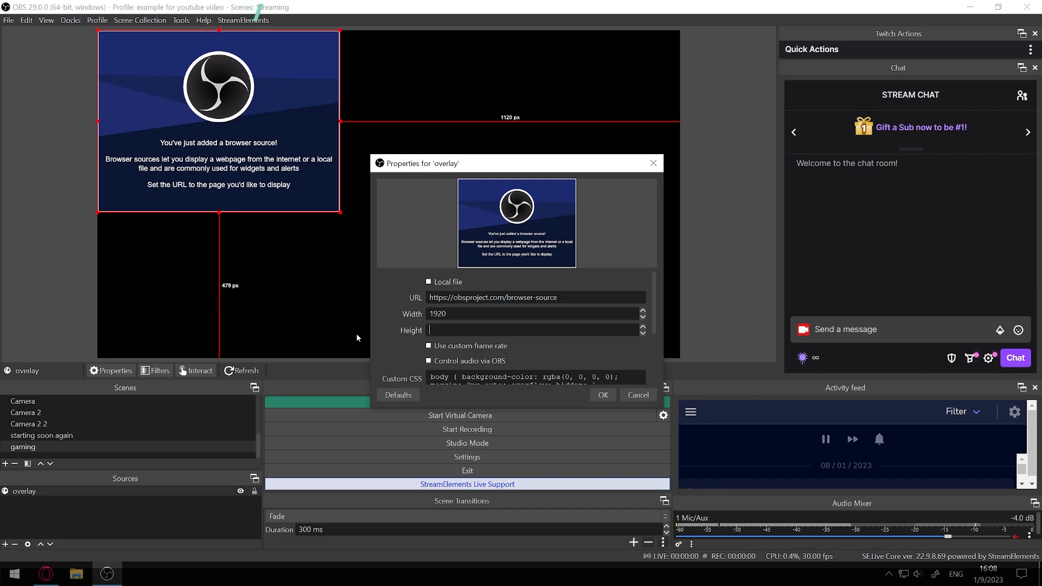
{"action": "key", "text": "BackSpace"}
{"action": "type", "text": "080"}
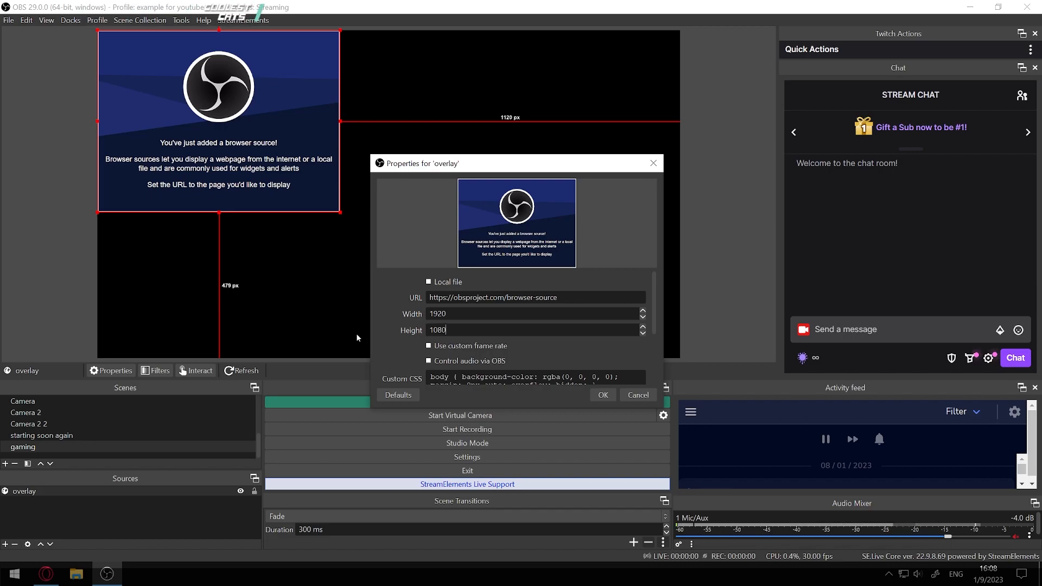
{"action": "left_click", "coordinate": [603, 395]}
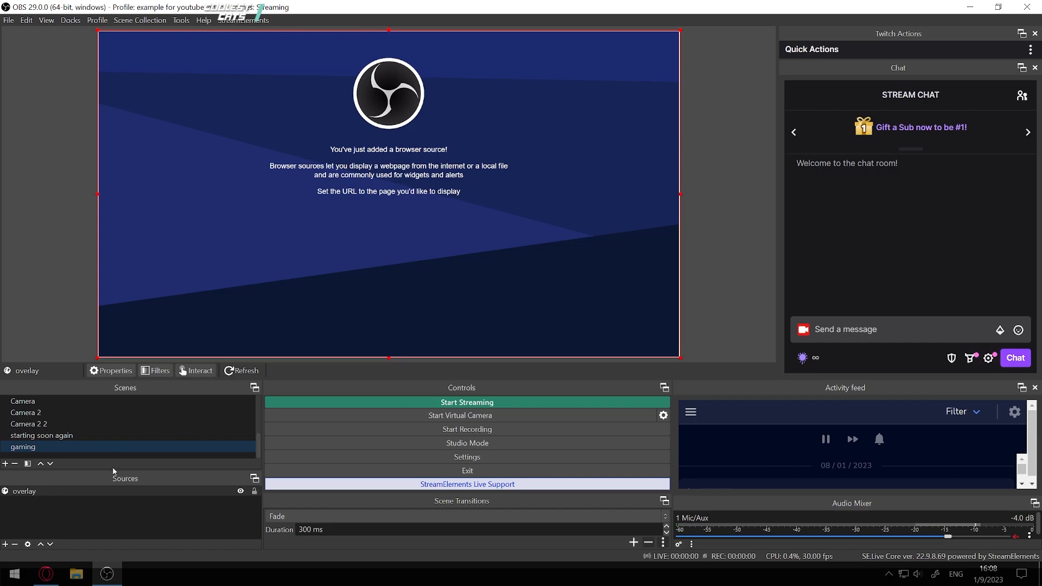
Replace the overlay source's URL with the copied StreamElements overlay link containing the access token.
{"action": "right_click", "coordinate": [115, 490]}
{"action": "left_click", "coordinate": [166, 489]}
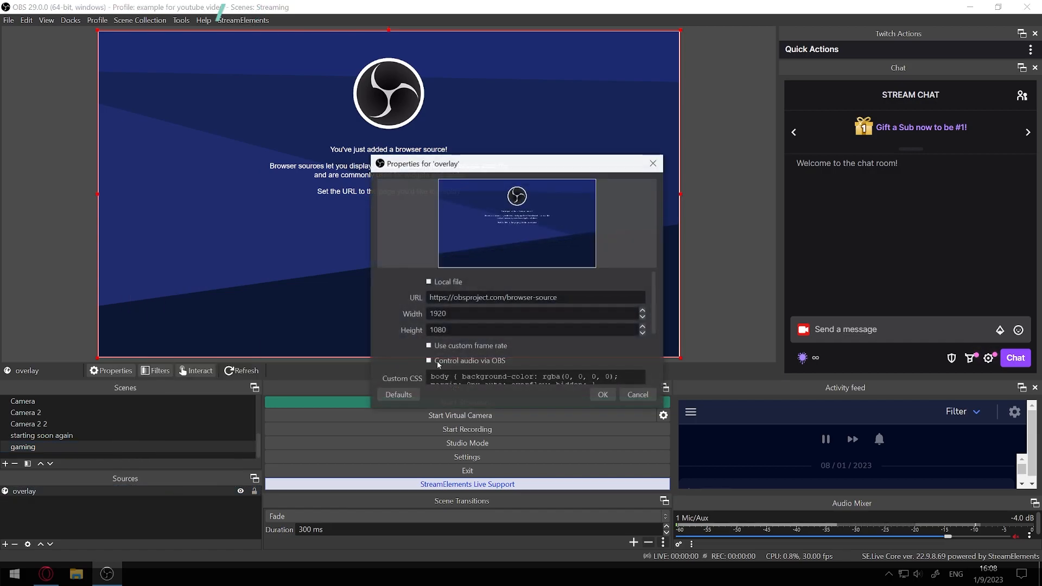
{"action": "left_click_drag", "start_coordinate": [564, 297], "coordinate": [429, 325]}
{"action": "key", "text": "ctrl+v"}
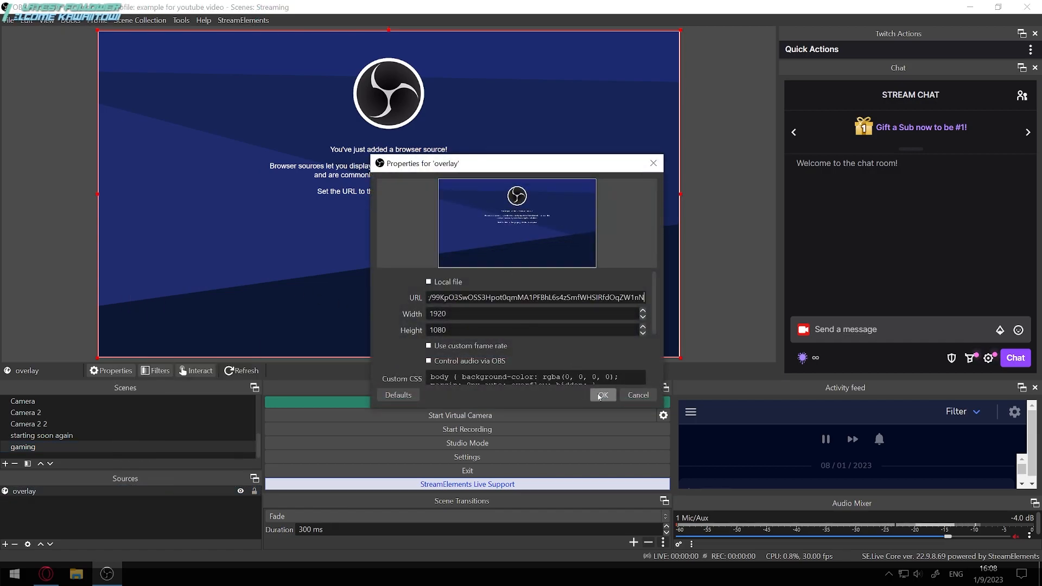
{"action": "left_click", "coordinate": [601, 394]}
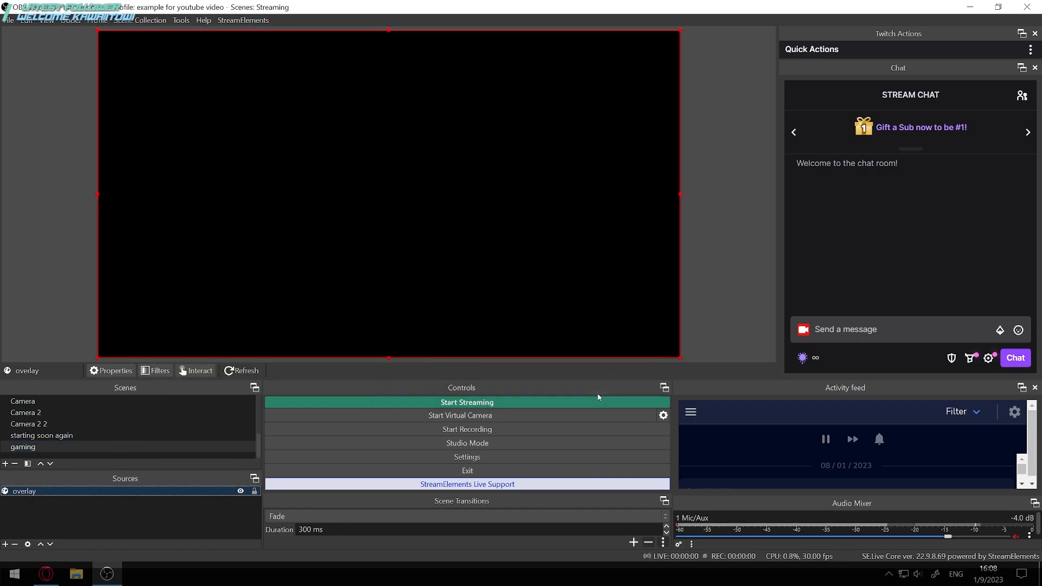
Undock the Sources list and place it as a floating window over the preview.
{"action": "left_click", "coordinate": [253, 479]}
{"action": "left_click_drag", "start_coordinate": [495, 239], "coordinate": [444, 176]}
{"action": "left_click", "coordinate": [443, 176]}
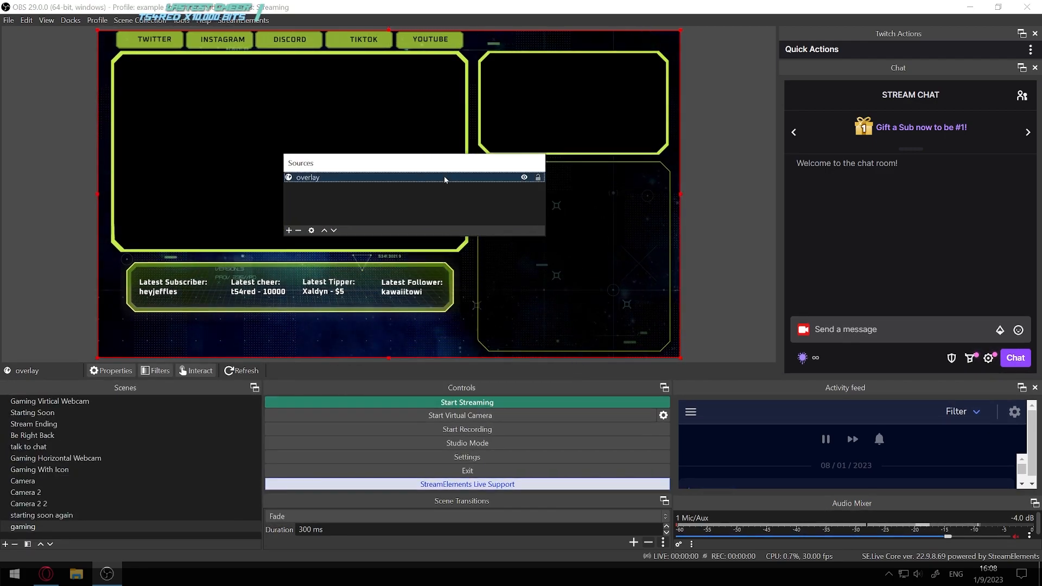
Add the existing Video Capture Device source to the gaming scene.
{"action": "left_click", "coordinate": [289, 230]}
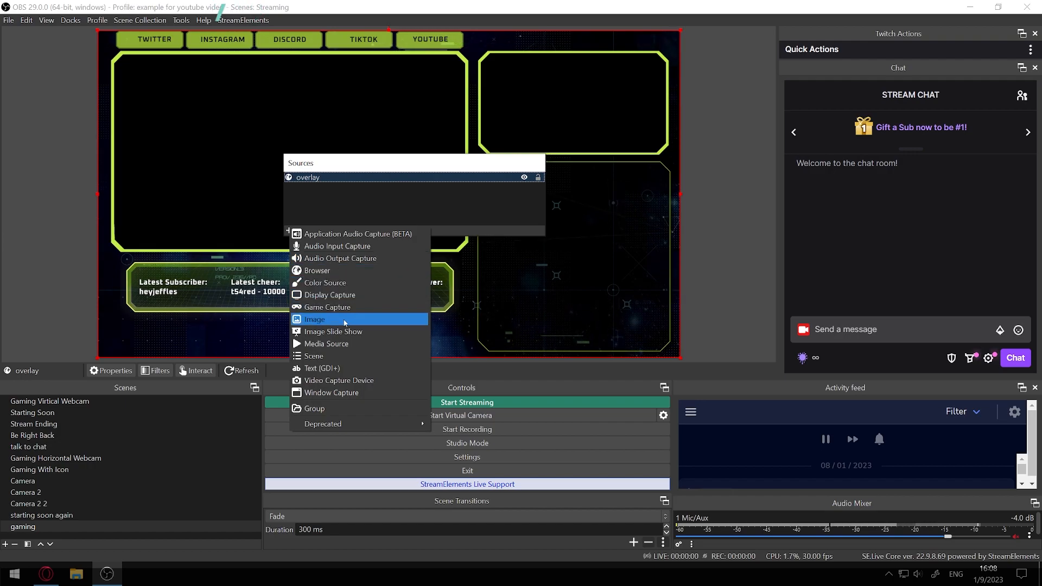
{"action": "left_click", "coordinate": [349, 381]}
{"action": "left_click", "coordinate": [473, 270]}
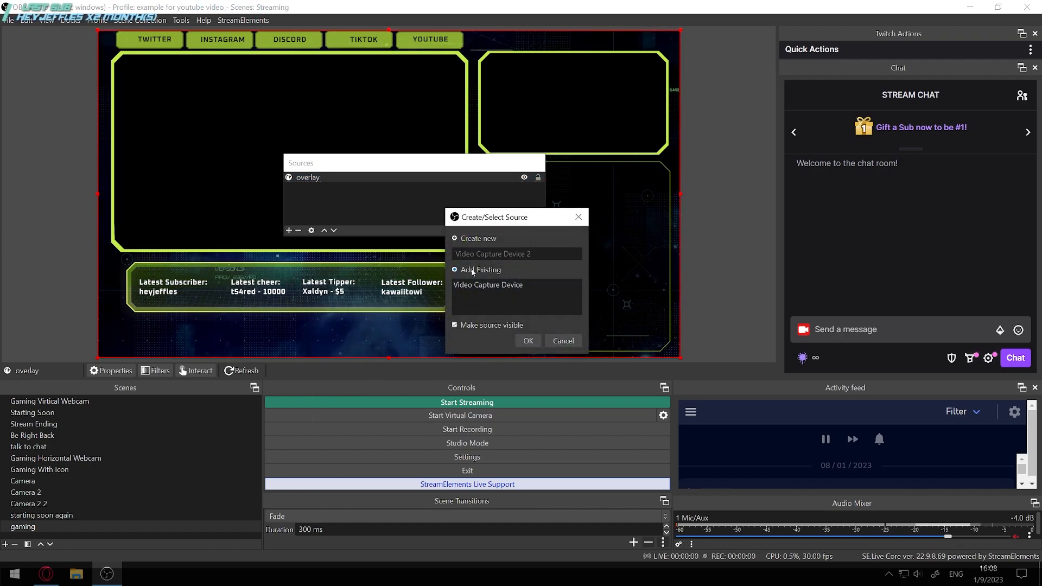
{"action": "left_click", "coordinate": [525, 340]}
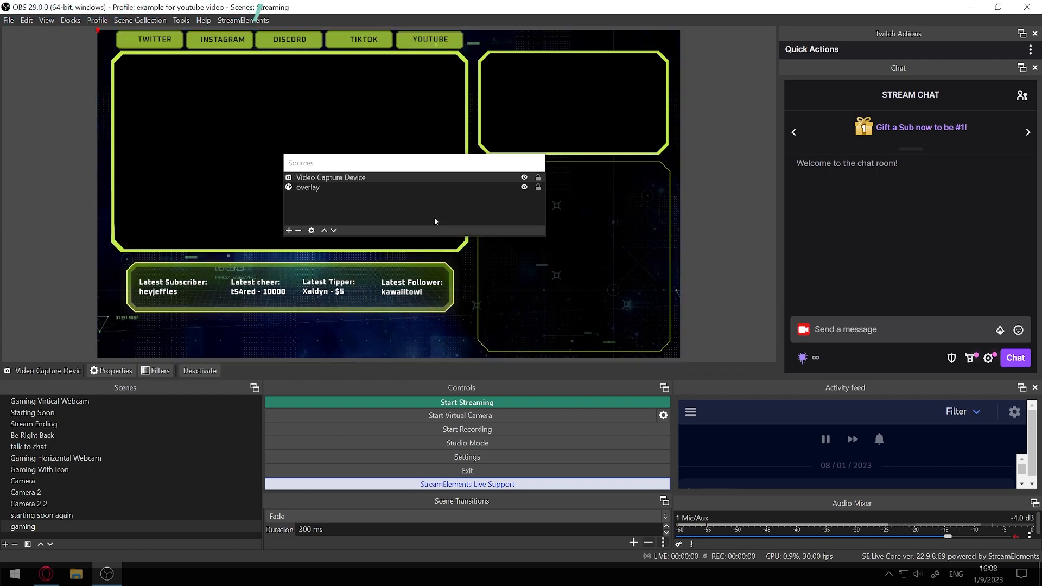
Scale the webcam source down and fit it over the overlay's small webcam frame above the chat box.
{"action": "left_click_drag", "start_coordinate": [429, 165], "coordinate": [453, 235]}
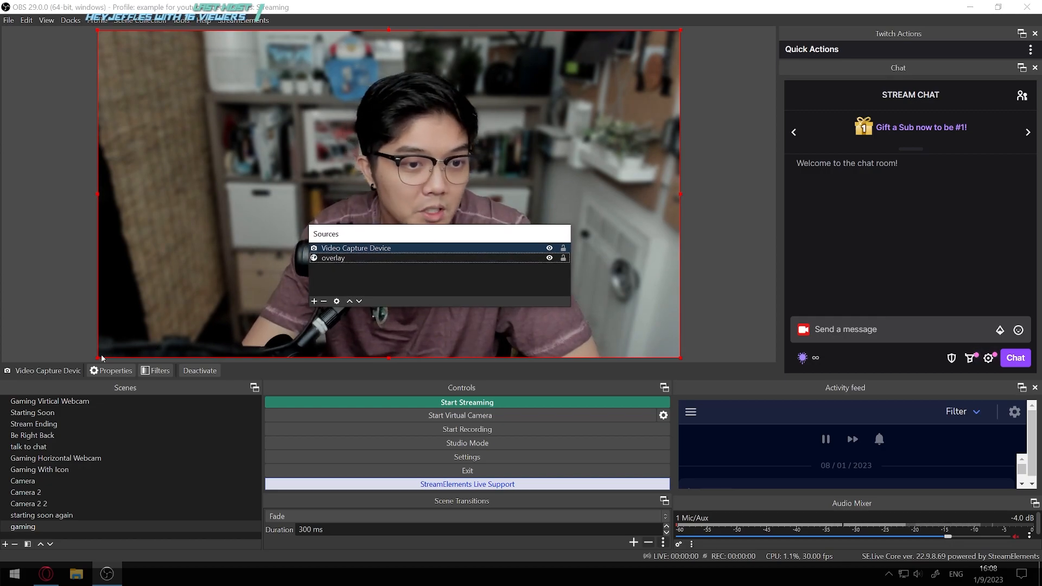
{"action": "left_click_drag", "start_coordinate": [101, 354], "coordinate": [481, 132]}
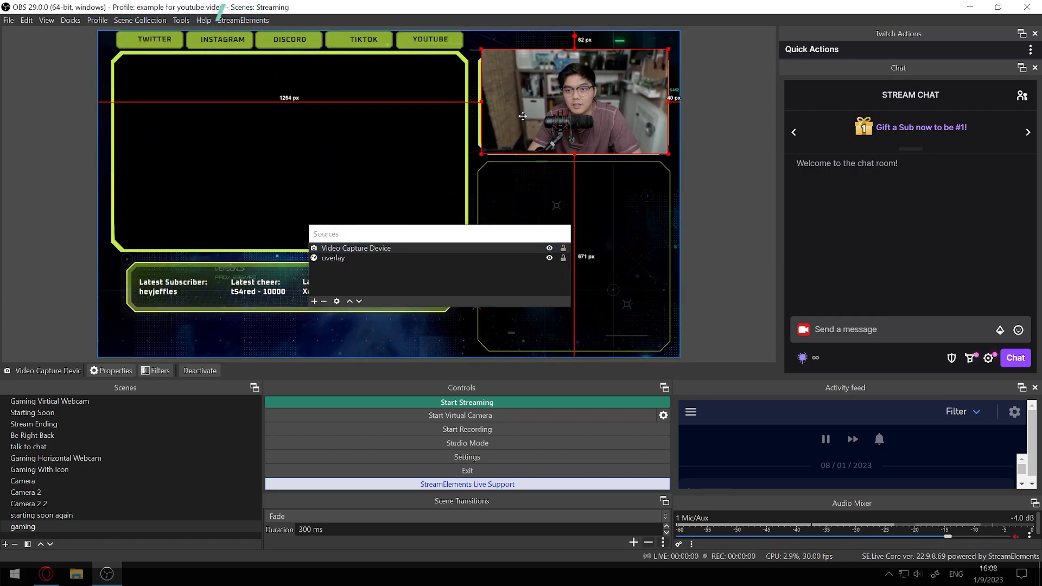
{"action": "left_click_drag", "start_coordinate": [665, 152], "coordinate": [624, 145]}
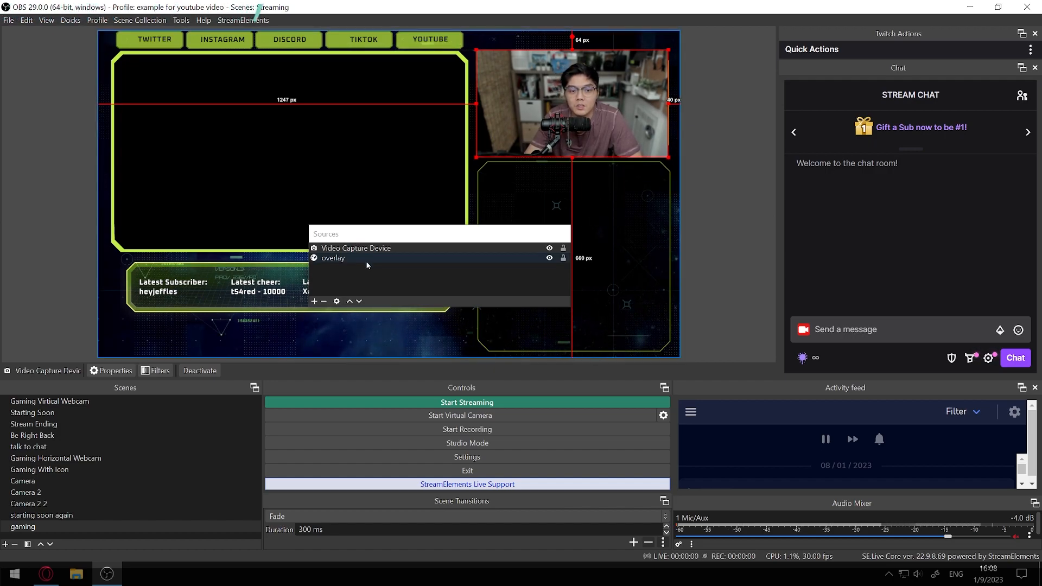
Place the Video Capture Device beneath the overlay in the source order and lock both sources.
{"action": "left_click", "coordinate": [399, 258]}
{"action": "left_click", "coordinate": [563, 258]}
{"action": "left_click", "coordinate": [563, 248]}
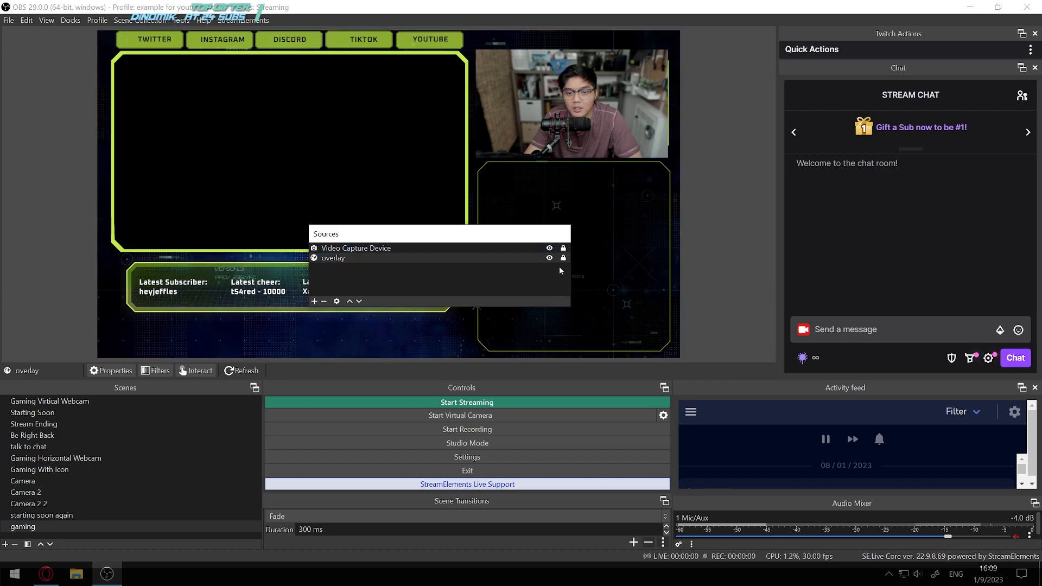
{"action": "left_click_drag", "start_coordinate": [374, 249], "coordinate": [372, 266]}
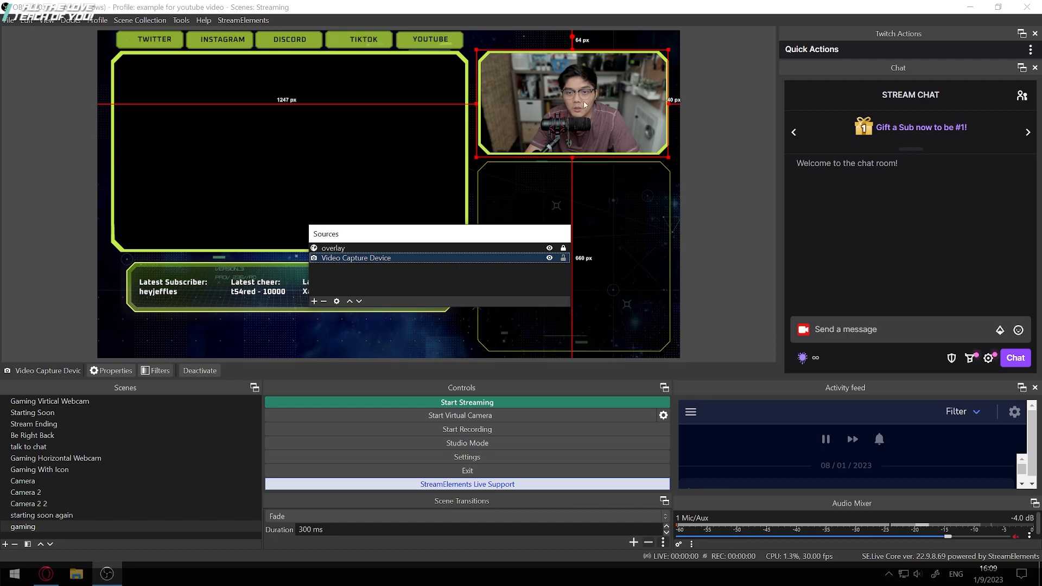
{"action": "left_click", "coordinate": [563, 259]}
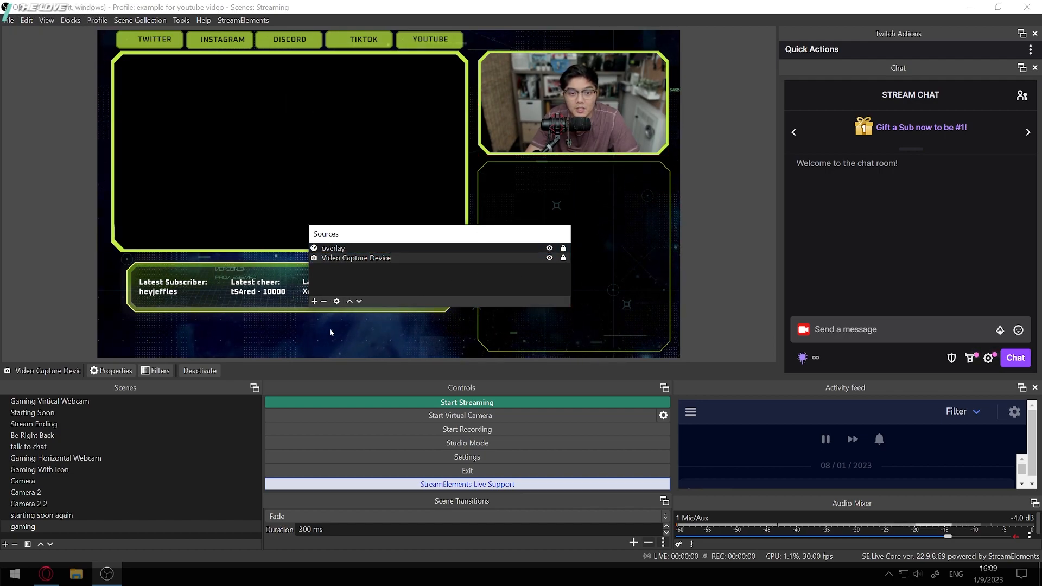
Add a new window capture source named "Window Capture 2" that shows the Opera window with the YouTube video.
{"action": "left_click", "coordinate": [314, 301]}
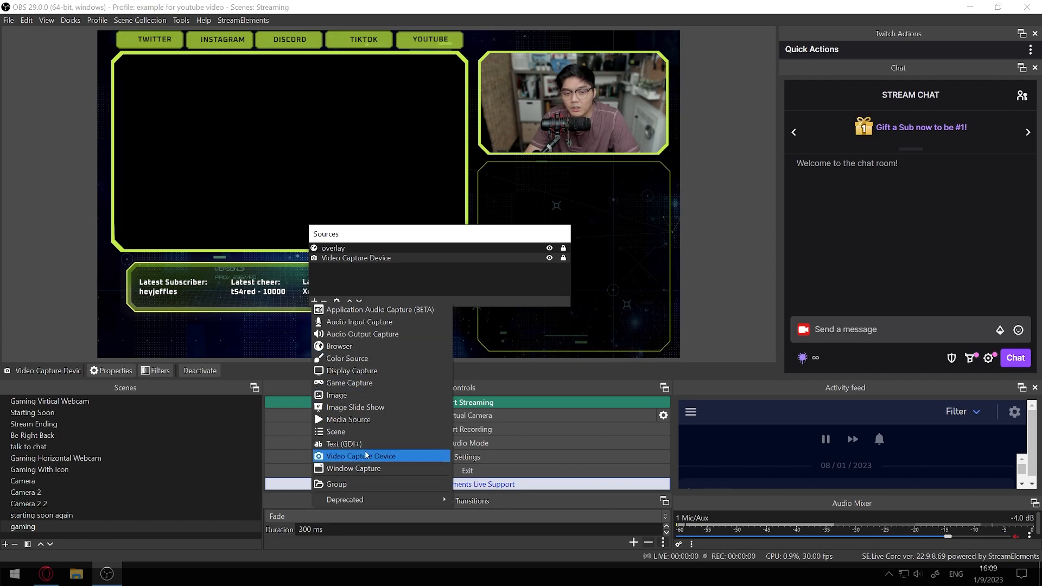
{"action": "left_click", "coordinate": [367, 467]}
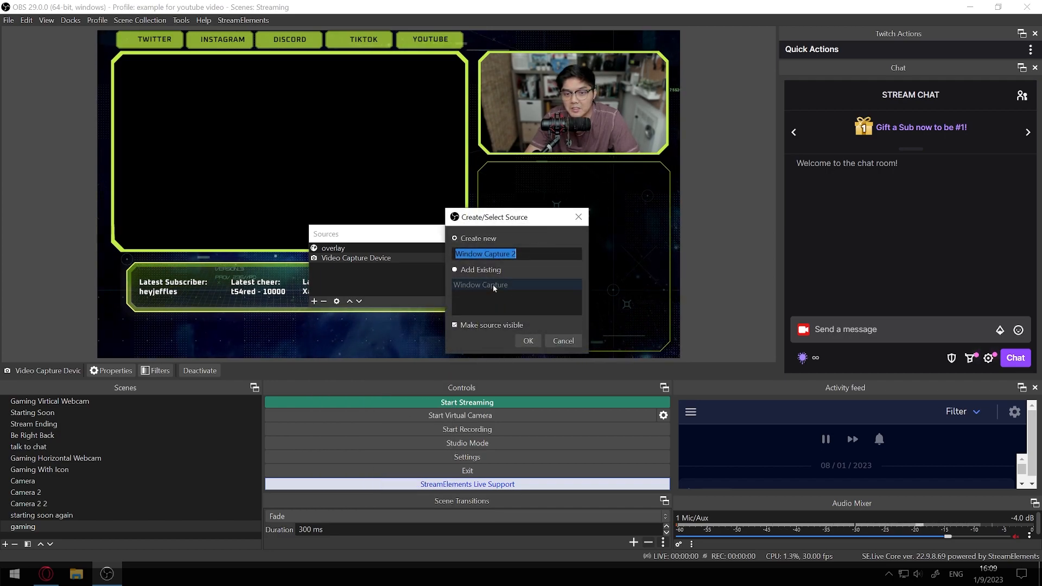
{"action": "left_click", "coordinate": [526, 341]}
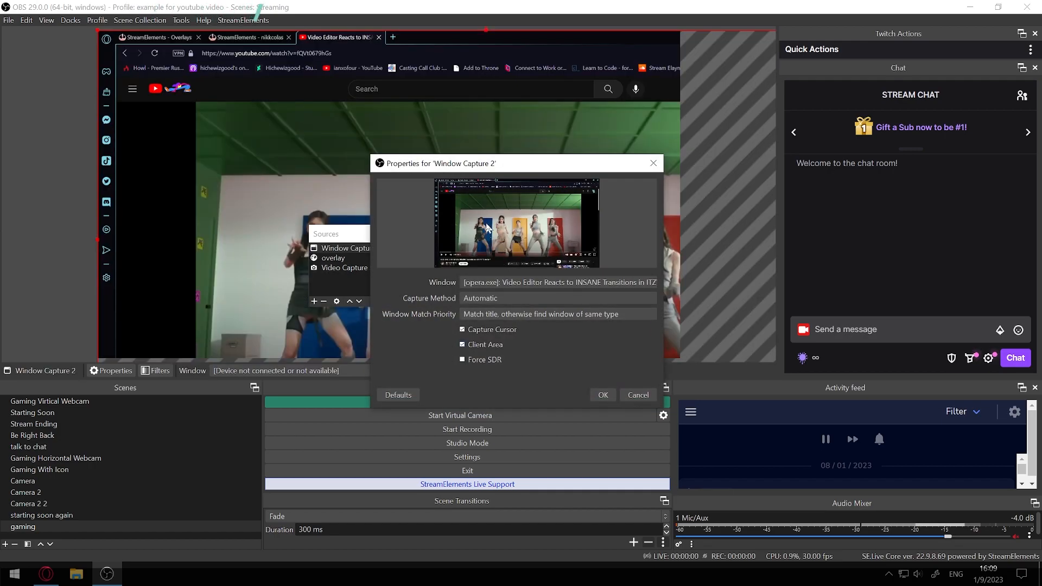
{"action": "left_click", "coordinate": [603, 395]}
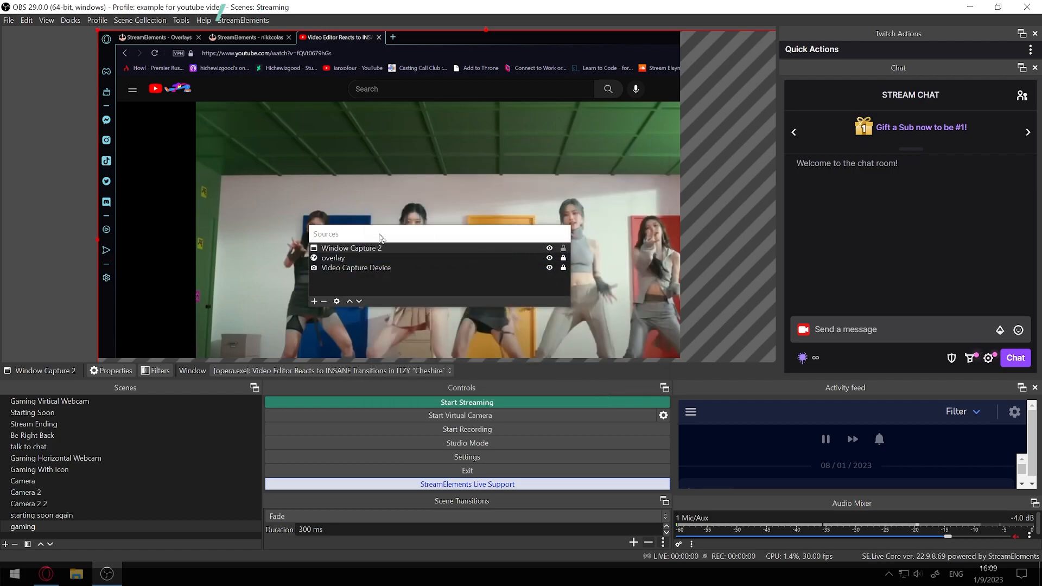
Scale down Window Capture 2 and position it over the overlay's large gaming frame.
{"action": "left_click_drag", "start_coordinate": [378, 239], "coordinate": [658, 283]}
{"action": "left_click_drag", "start_coordinate": [96, 215], "coordinate": [496, 212]}
{"action": "left_click_drag", "start_coordinate": [577, 181], "coordinate": [191, 197]}
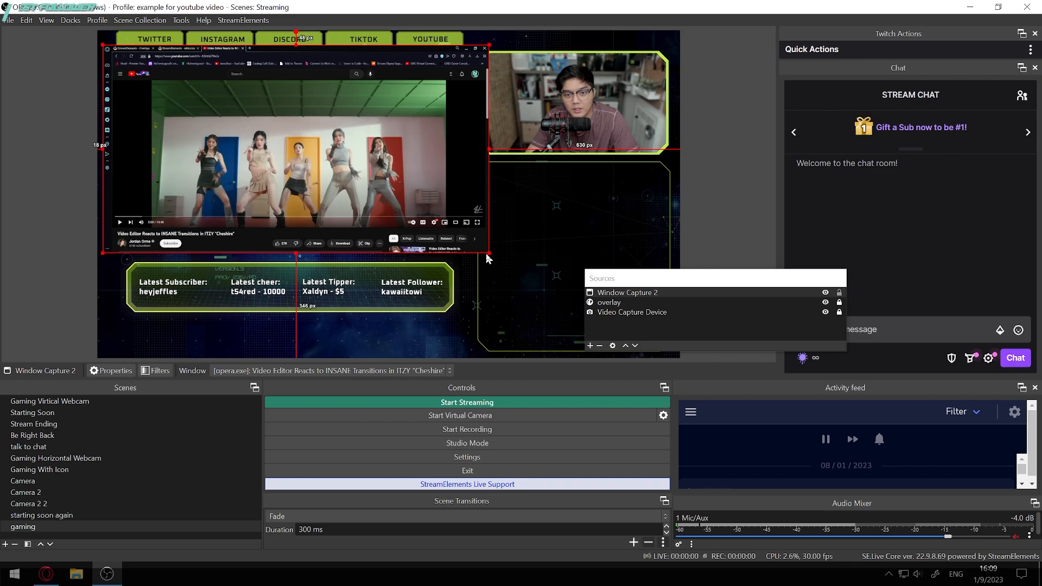
{"action": "left_click_drag", "start_coordinate": [489, 253], "coordinate": [446, 233]}
{"action": "left_click_drag", "start_coordinate": [350, 198], "coordinate": [358, 205]}
{"action": "left_click_drag", "start_coordinate": [458, 236], "coordinate": [478, 247]}
{"action": "left_click_drag", "start_coordinate": [434, 220], "coordinate": [437, 225]}
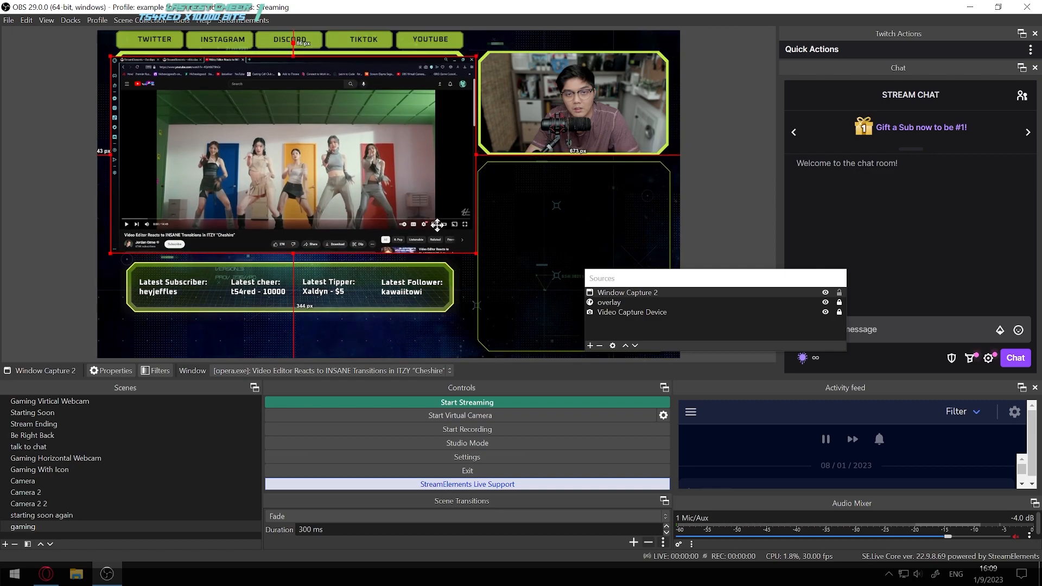
Place Window Capture 2 beneath all other sources and fine-tune its position and width within the large frame.
{"action": "left_click_drag", "start_coordinate": [651, 294], "coordinate": [650, 320]}
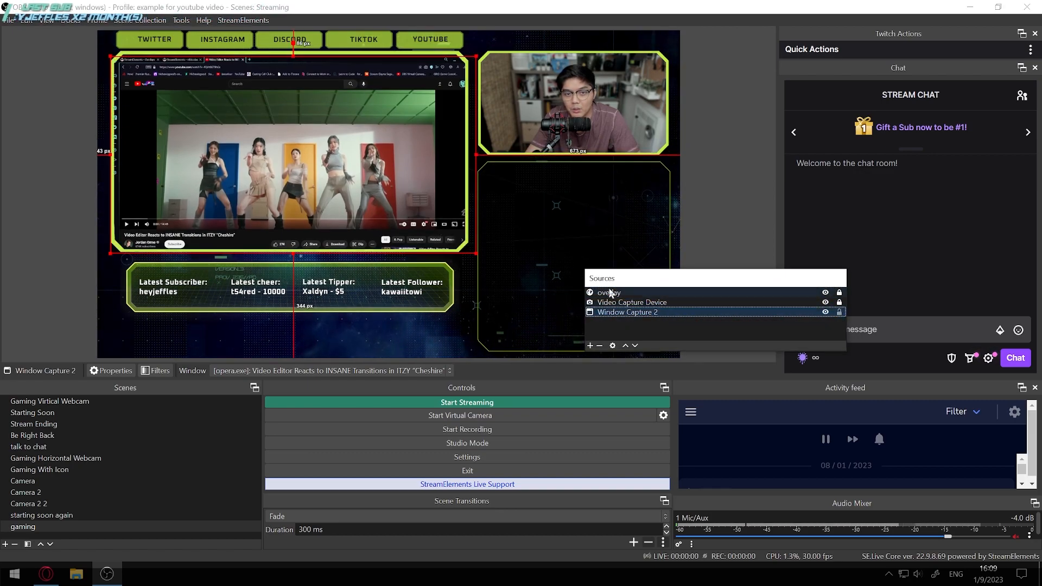
{"action": "left_click_drag", "start_coordinate": [367, 162], "coordinate": [363, 154]}
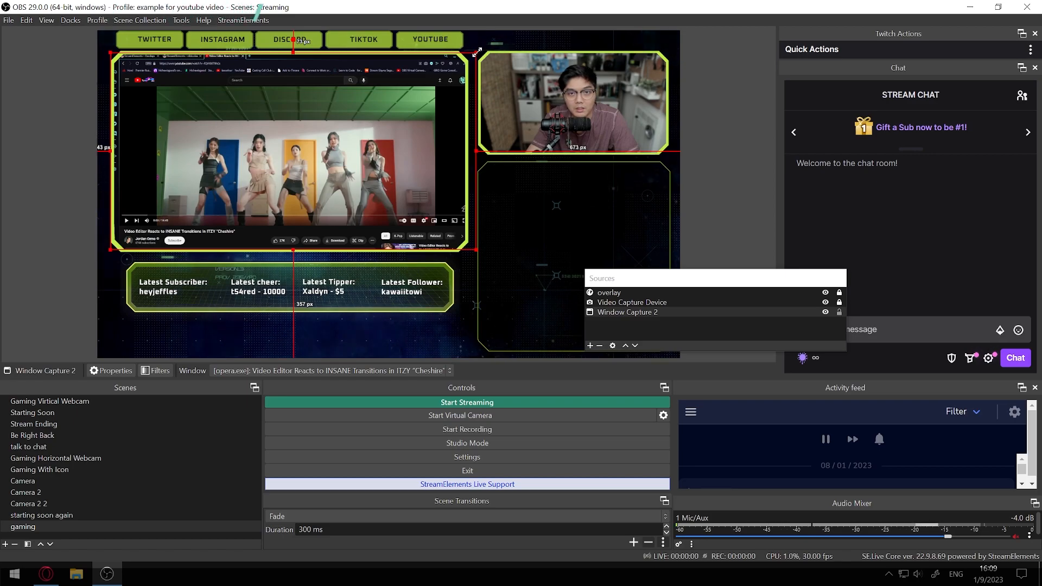
{"action": "left_click_drag", "start_coordinate": [476, 54], "coordinate": [472, 55]}
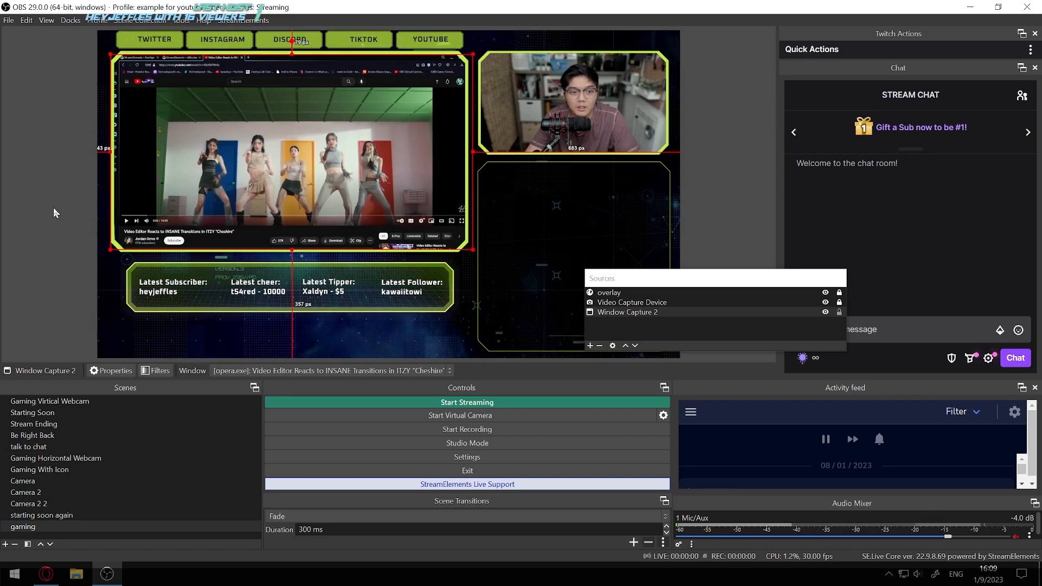
{"action": "left_click", "coordinate": [35, 203]}
Dock the floating Sources list into the same area as the Scenes list and switch between the two.
{"action": "left_click_drag", "start_coordinate": [635, 286], "coordinate": [69, 521]}
{"action": "left_click_drag", "start_coordinate": [61, 391], "coordinate": [69, 435]}
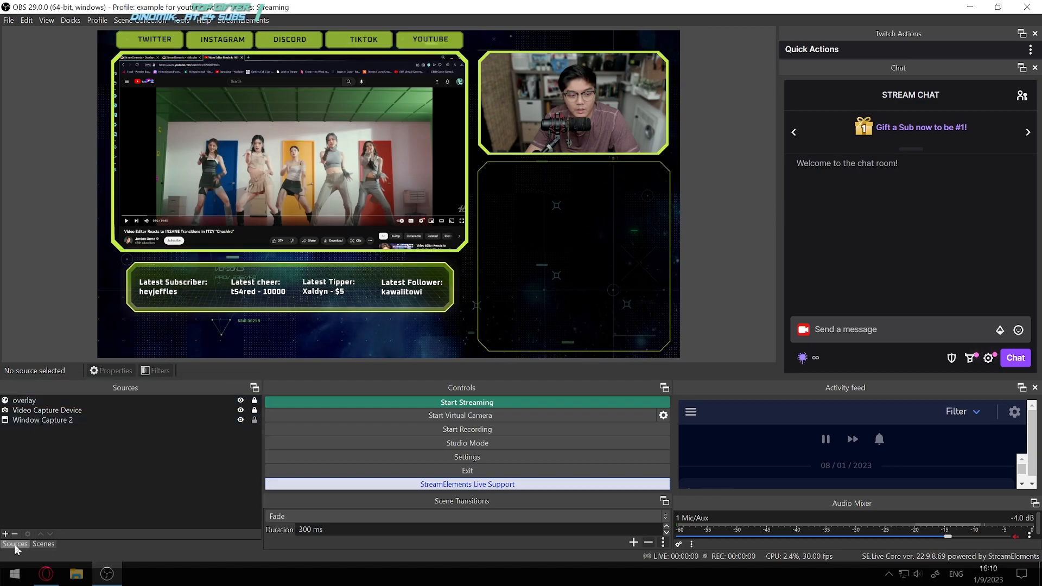
{"action": "left_click", "coordinate": [51, 544]}
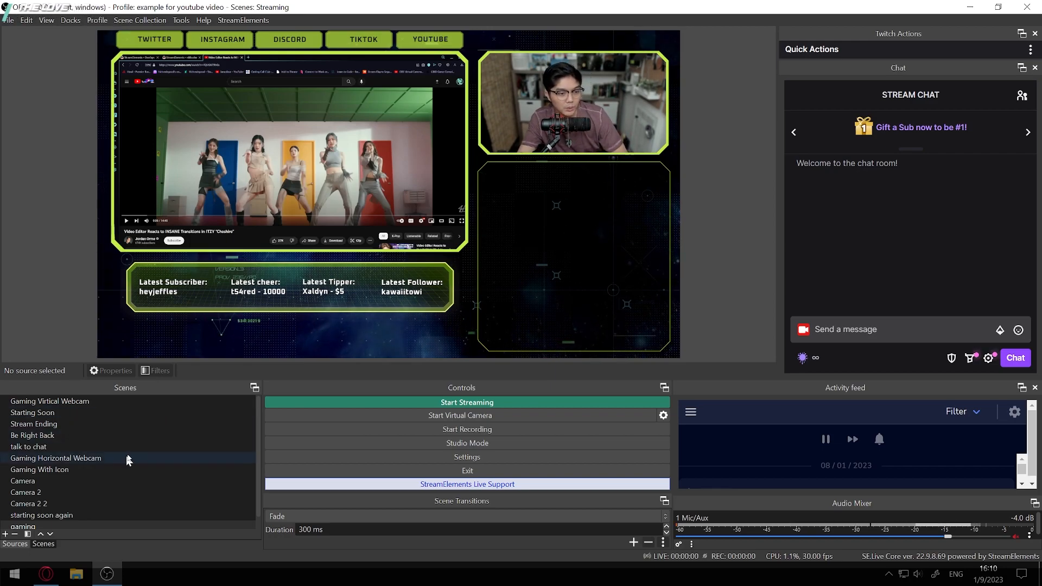
{"action": "left_click", "coordinate": [8, 545]}
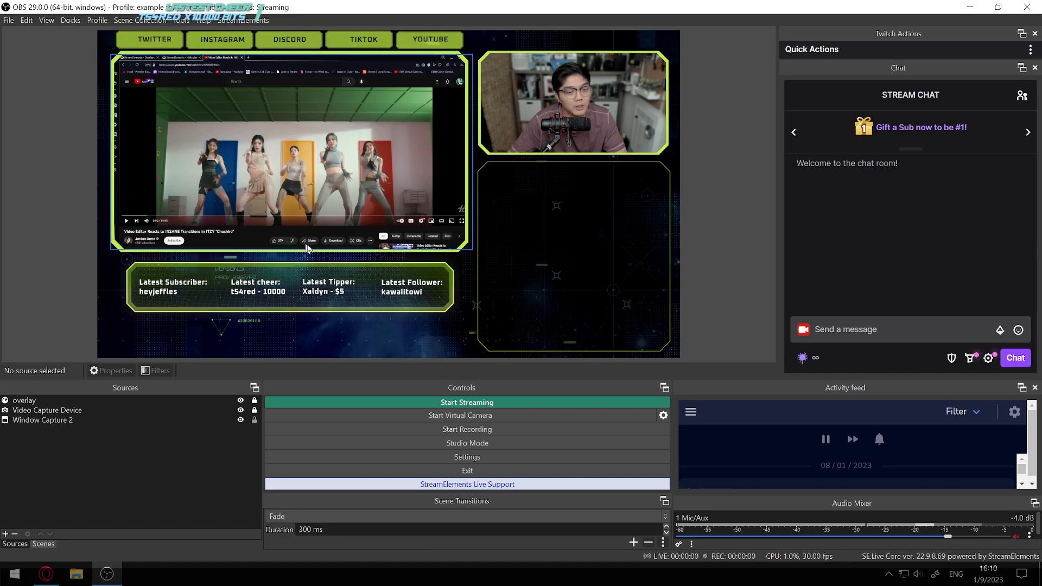
Send the test messages "a;slhjgal;g jha;' g" and "fal;s dgjkasl;gjasg" in the stream chat to test the overlay's chat box.
{"action": "left_click", "coordinate": [881, 336]}
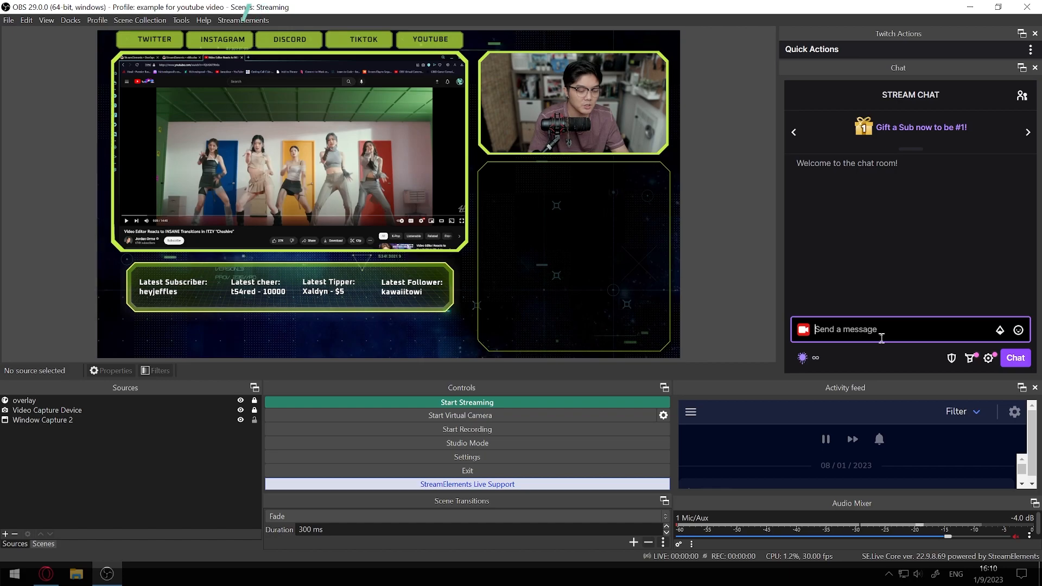
{"action": "type", "text": "aydfgjasgjhf"}
{"action": "key", "text": "Return"}
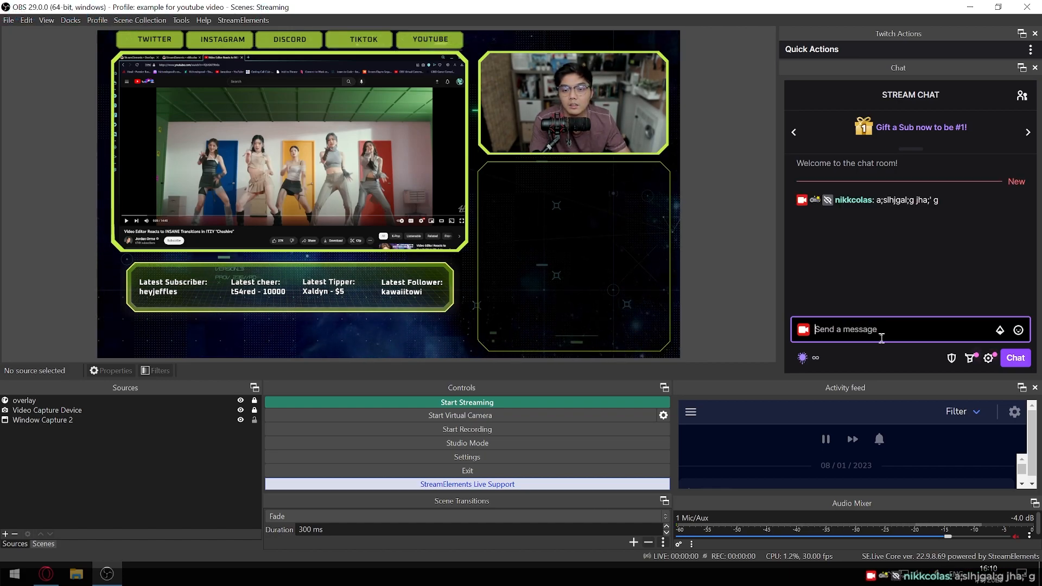
{"action": "type", "text": "fal;s dgjkasl;gjasg"}
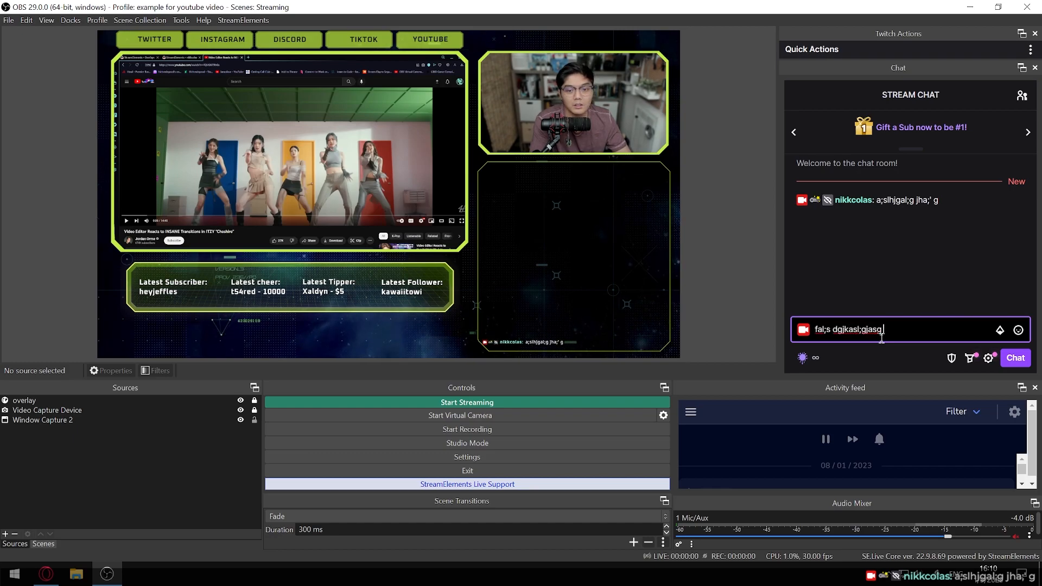
{"action": "key", "text": "Return"}
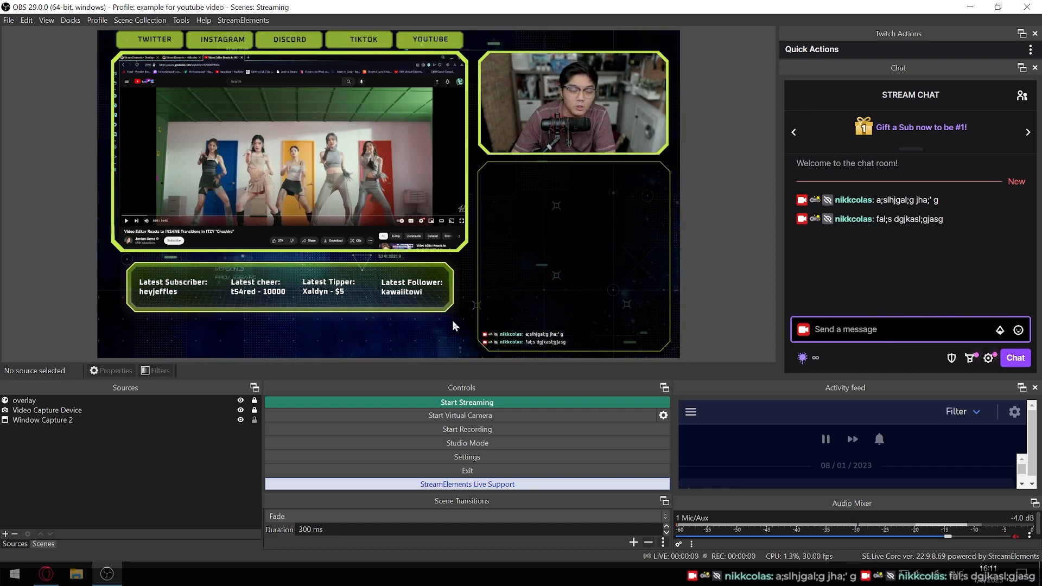
Switch to the StreamElements overlay editor in Opera and set the message delay of "Your stream's chat 9" to 0 seconds.
{"action": "left_click", "coordinate": [46, 574]}
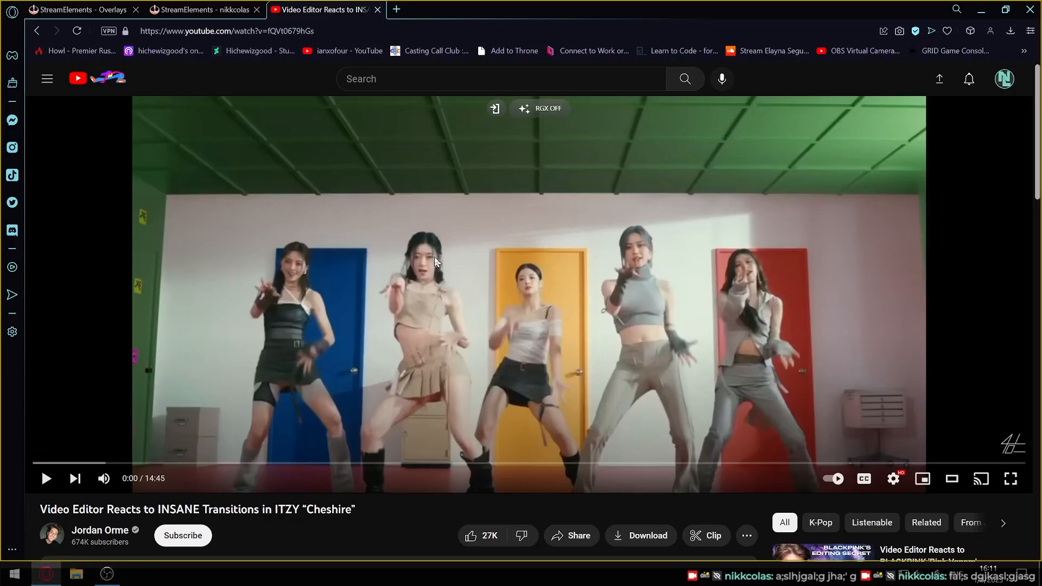
{"action": "left_click", "coordinate": [221, 16]}
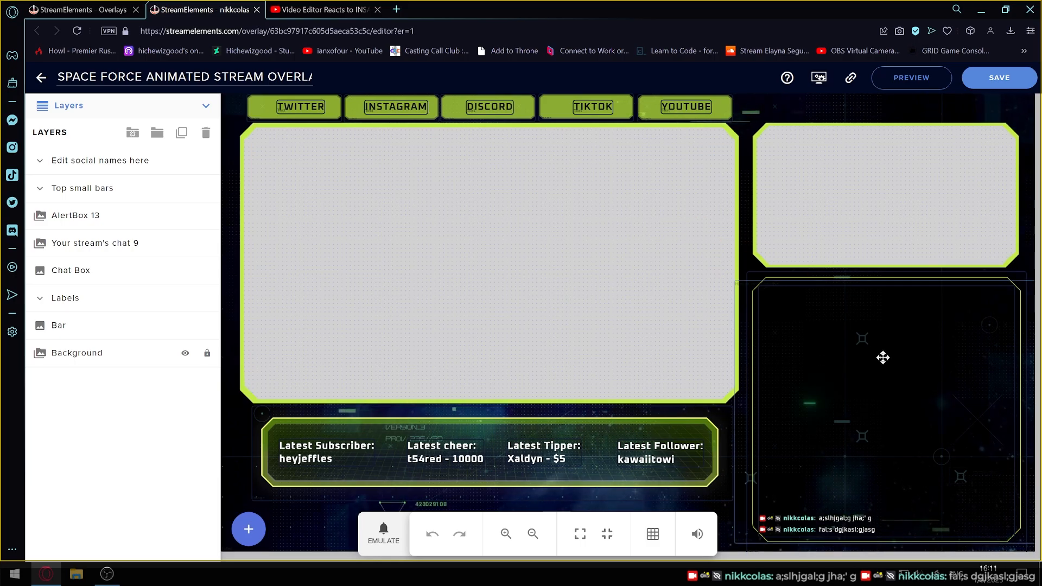
{"action": "left_click", "coordinate": [824, 510]}
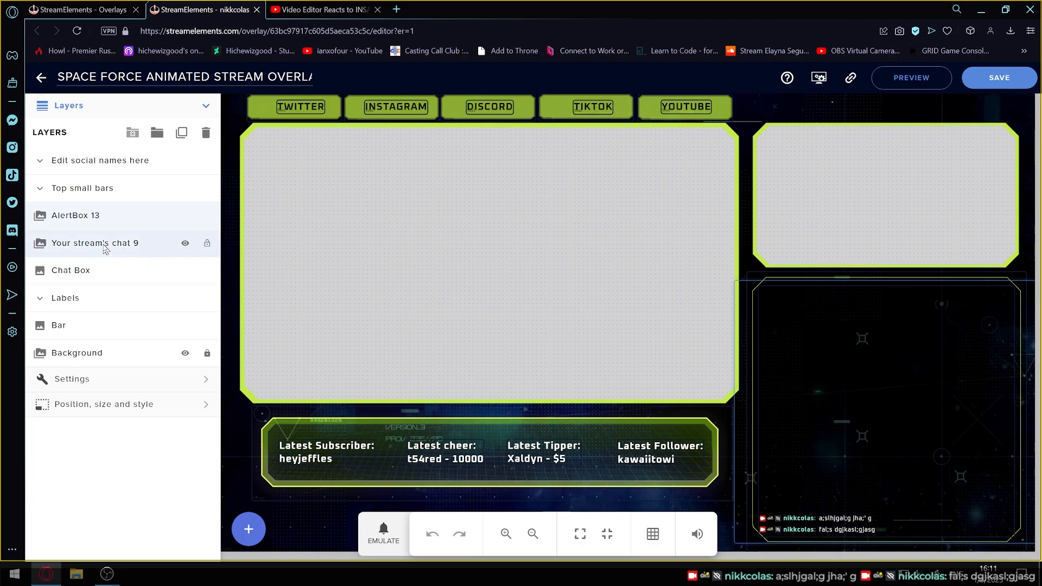
{"action": "left_click", "coordinate": [115, 274]}
{"action": "left_click", "coordinate": [115, 246]}
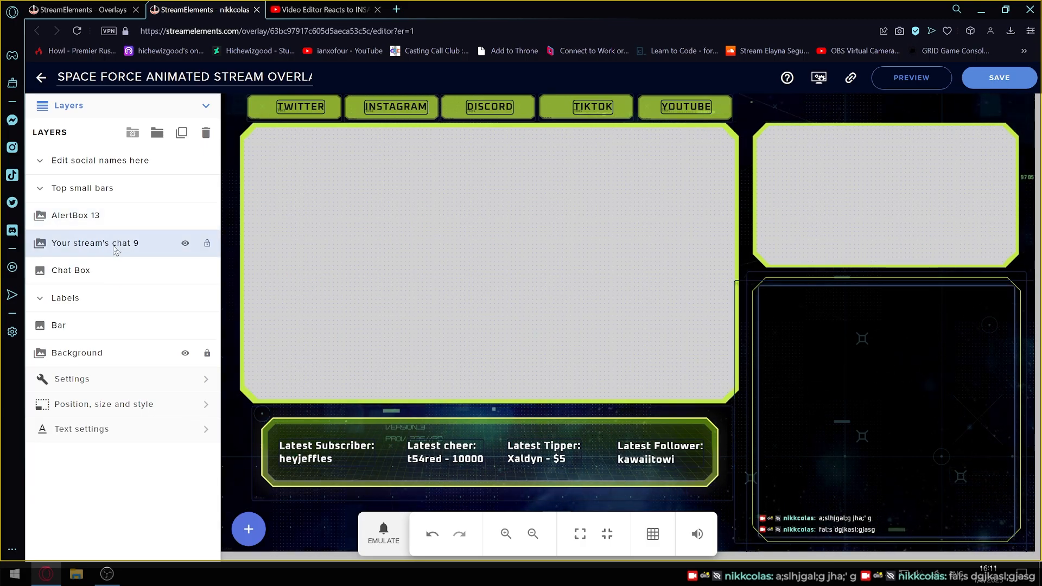
{"action": "left_click", "coordinate": [106, 379]}
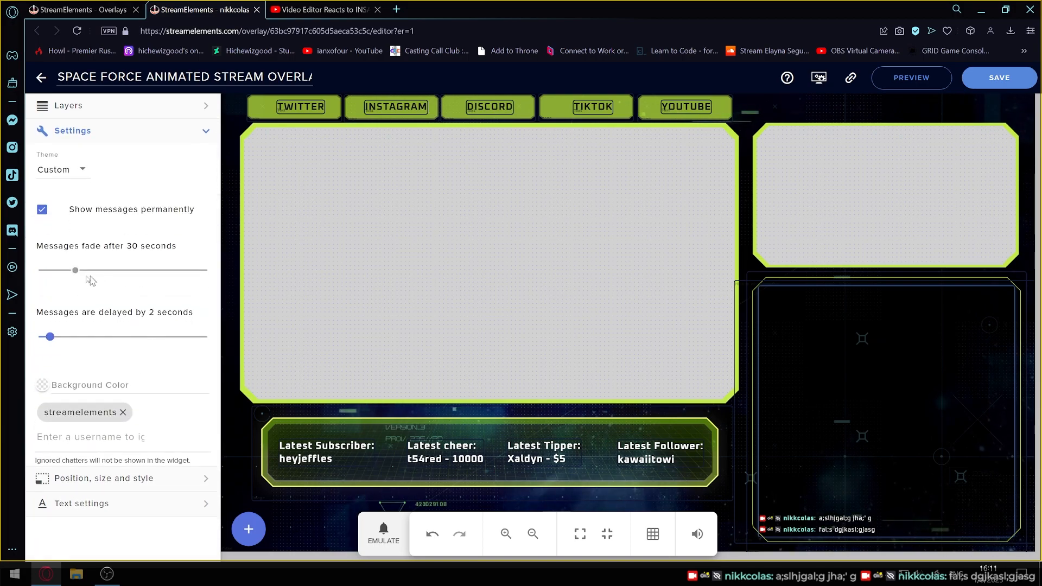
{"action": "left_click_drag", "start_coordinate": [50, 337], "coordinate": [0, 339]}
{"action": "left_click", "coordinate": [29, 341]}
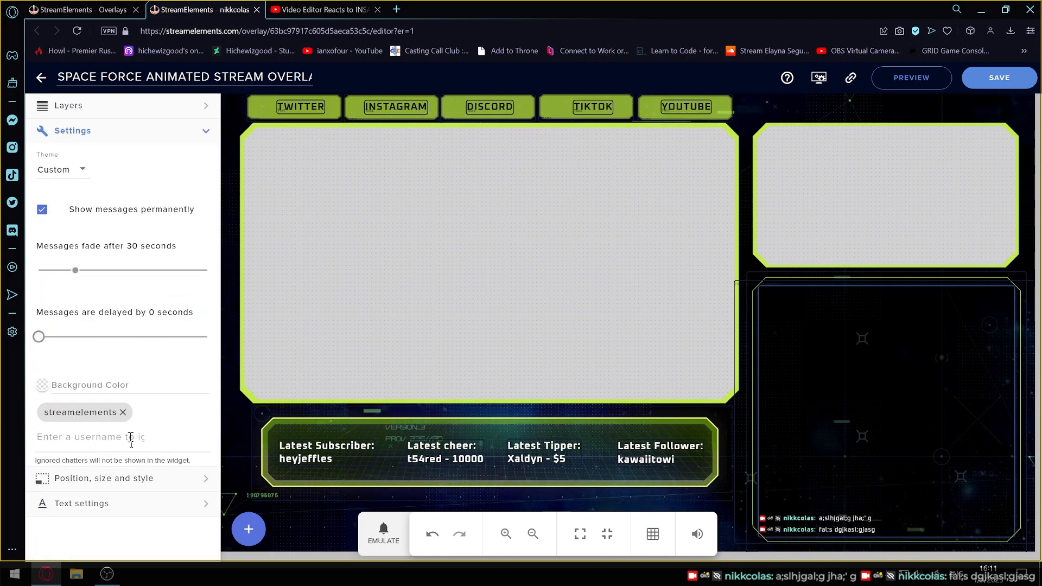
Set the text size of the stream chat widget to 18 and save the overlay.
{"action": "left_click", "coordinate": [139, 479]}
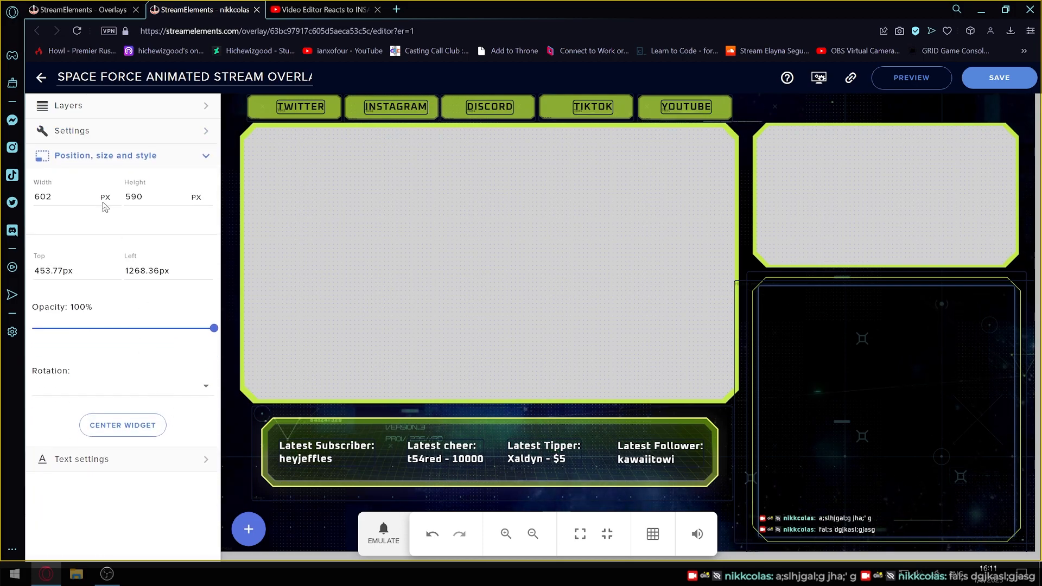
{"action": "left_click", "coordinate": [100, 460]}
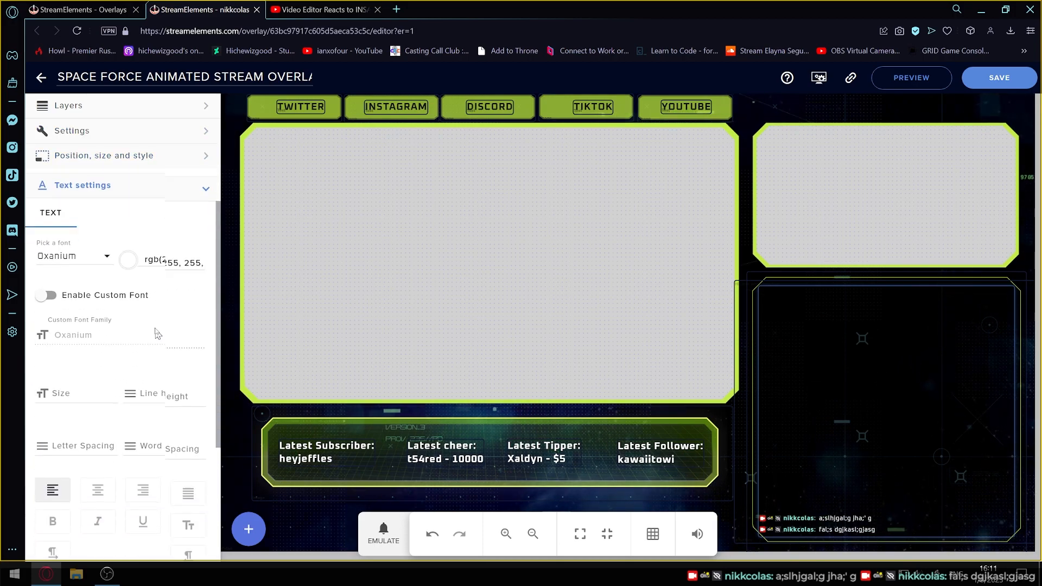
{"action": "scroll", "coordinate": [71, 336], "scroll_direction": "down", "scroll_amount": 2}
{"action": "left_click", "coordinate": [78, 230]}
{"action": "type", "text": "1"}
{"action": "left_click", "coordinate": [113, 230]}
{"action": "left_click", "coordinate": [113, 230]}
{"action": "left_click", "coordinate": [113, 230]}
{"action": "left_click", "coordinate": [112, 230]}
{"action": "left_click", "coordinate": [113, 230]}
{"action": "left_click", "coordinate": [113, 230]}
{"action": "left_click", "coordinate": [112, 230]}
{"action": "left_click", "coordinate": [113, 230]}
{"action": "left_click", "coordinate": [113, 230]}
{"action": "left_click", "coordinate": [112, 230]}
{"action": "left_click", "coordinate": [113, 230]}
{"action": "left_click", "coordinate": [112, 230]}
{"action": "left_click", "coordinate": [113, 230]}
{"action": "left_click", "coordinate": [113, 230]}
{"action": "left_click", "coordinate": [113, 230]}
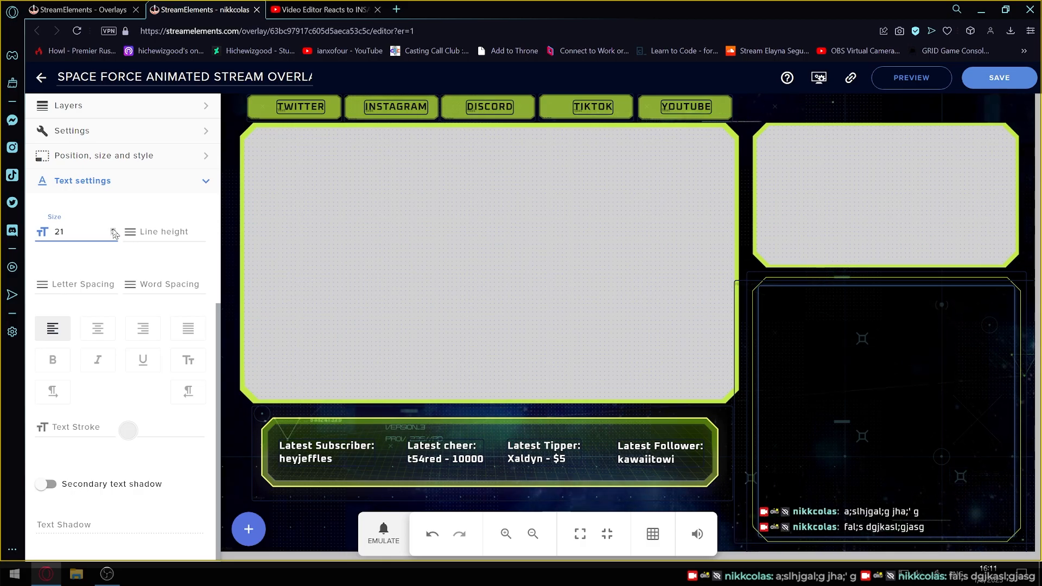
{"action": "left_click", "coordinate": [113, 233]}
{"action": "left_click", "coordinate": [112, 234]}
{"action": "left_click", "coordinate": [113, 234]}
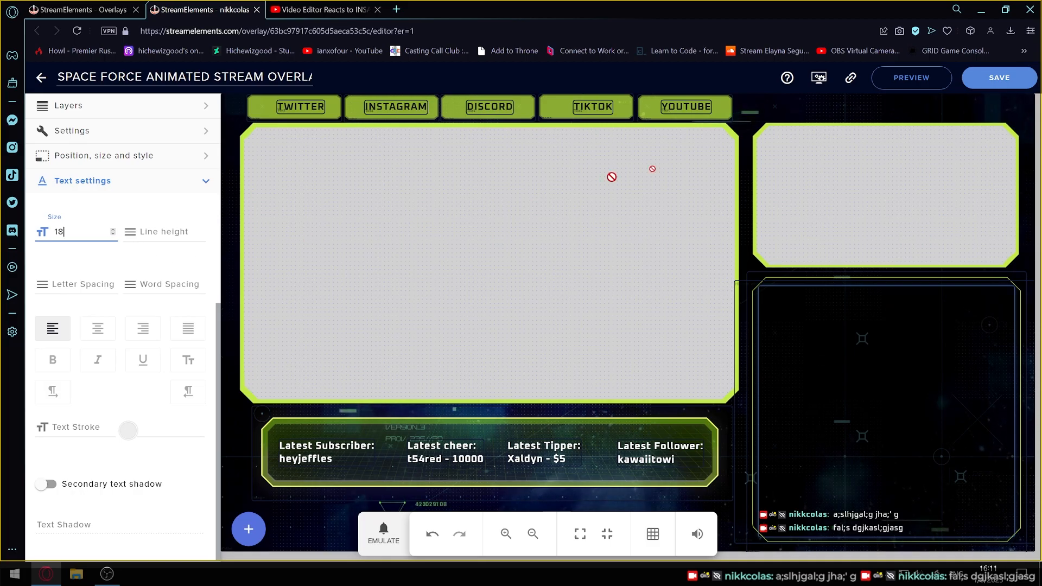
{"action": "left_click", "coordinate": [999, 77]}
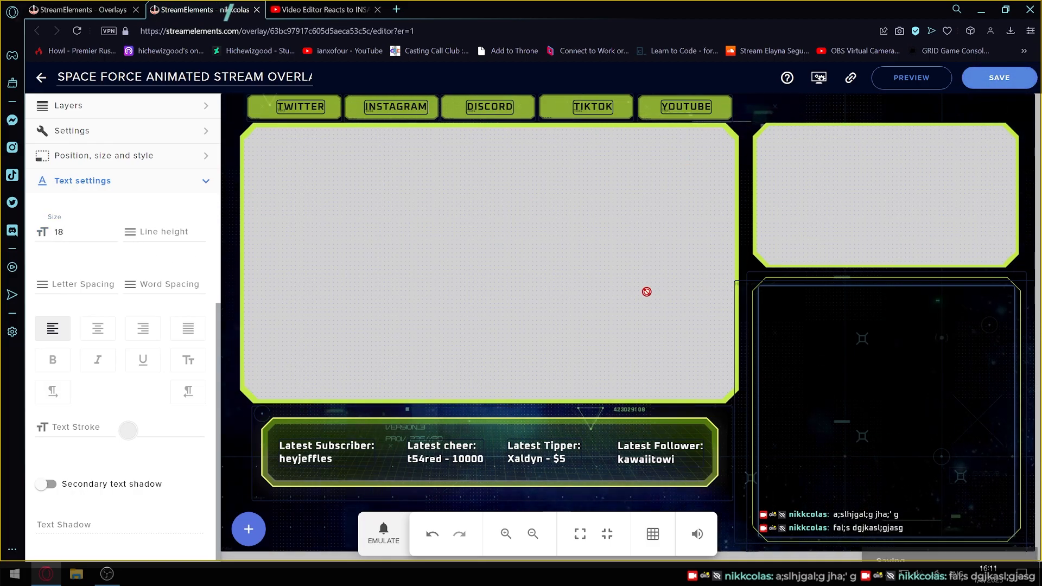
Return to OBS and send the test chat messages "gsdf sdh ds" and "asgb adhagb sdgb sdfhgh".
{"action": "left_click", "coordinate": [107, 573]}
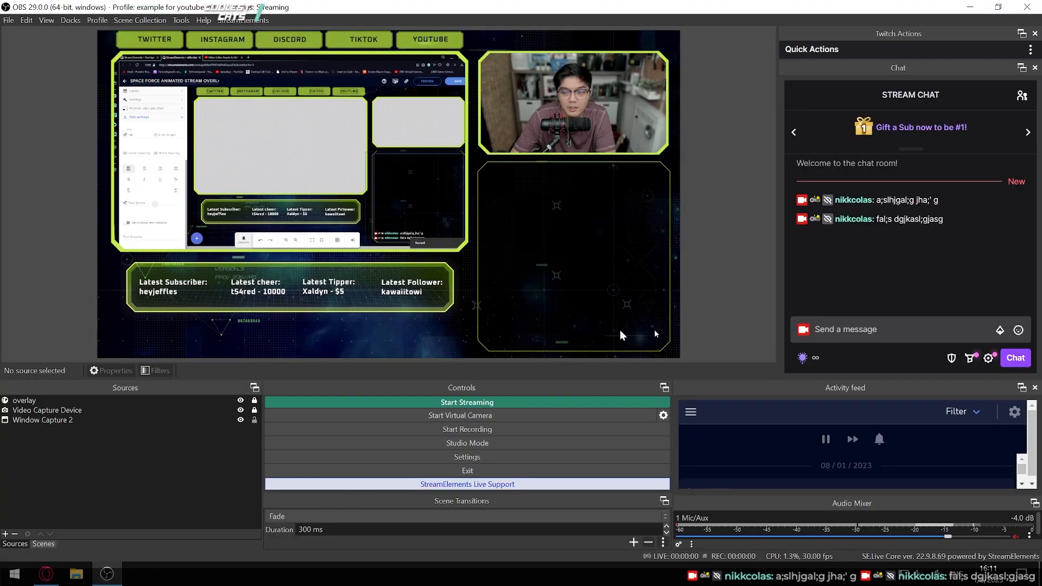
{"action": "left_click", "coordinate": [905, 329]}
{"action": "type", "text": "gsdf"}
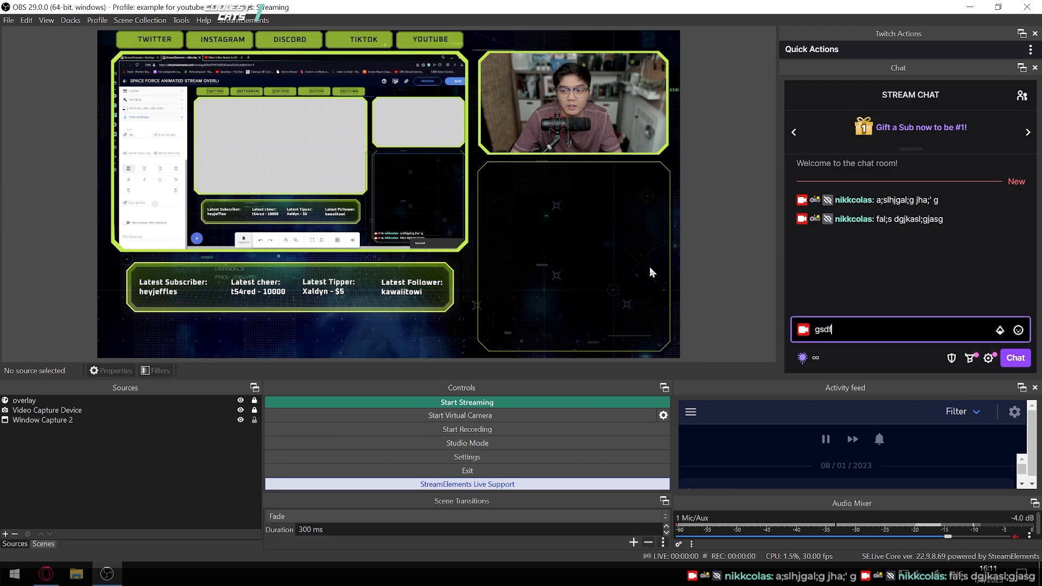
{"action": "type", "text": " sdh ds"}
{"action": "key", "text": "Return"}
{"action": "type", "text": "asgb adhagb sdgb sdfhgh"}
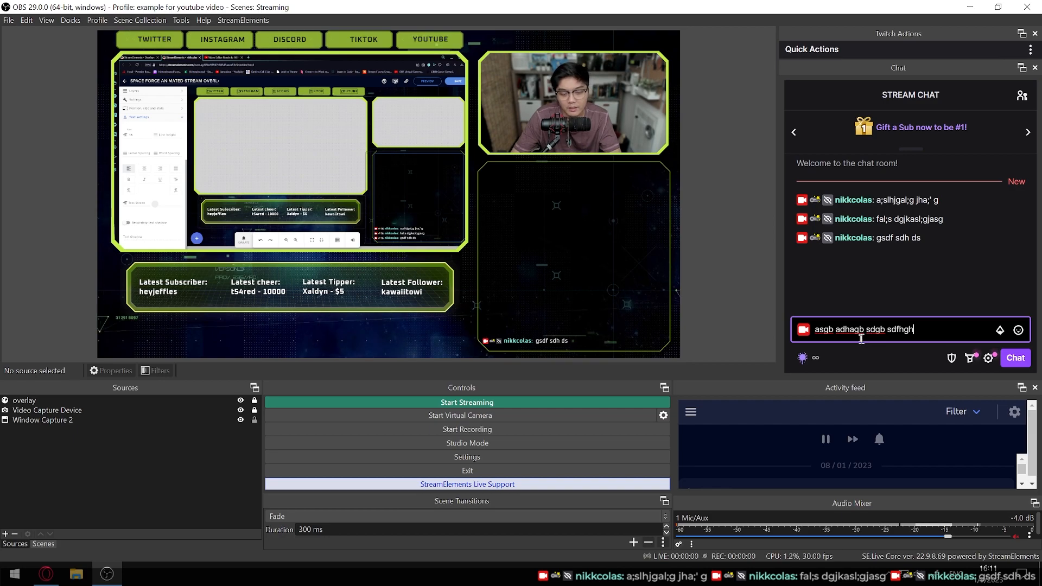
{"action": "key", "text": "Return"}
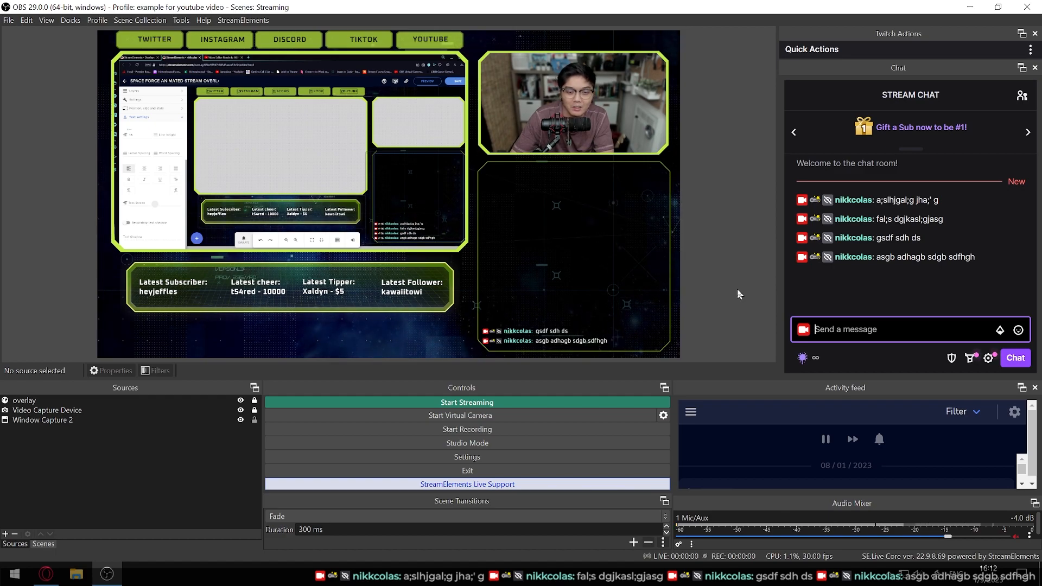
Switch to Opera and open the Reactive by FugiTech site (reactive.fugi.tech) alongside the open pages.
{"action": "left_click", "coordinate": [46, 574]}
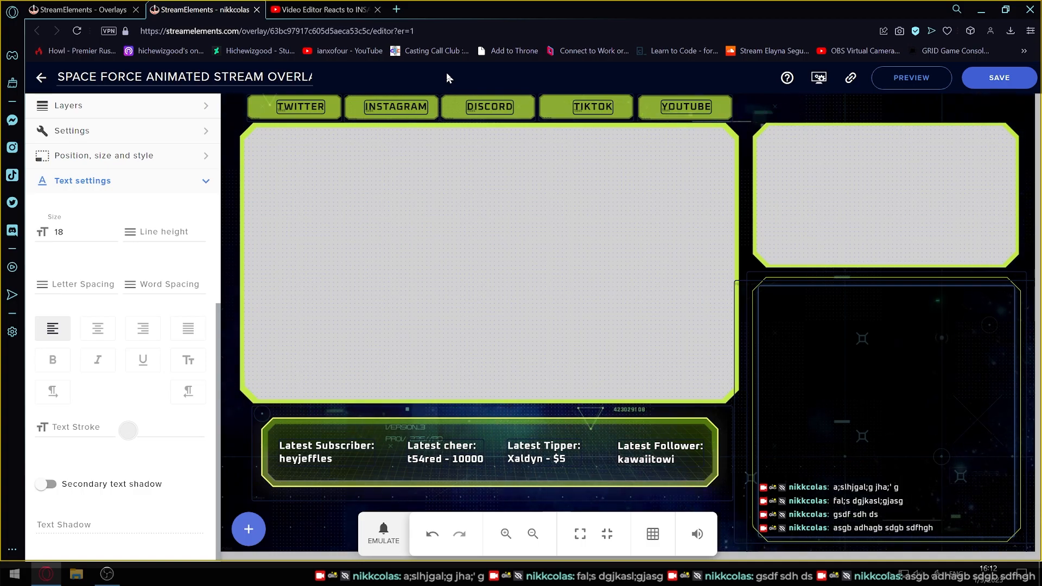
{"action": "left_click", "coordinate": [396, 10]}
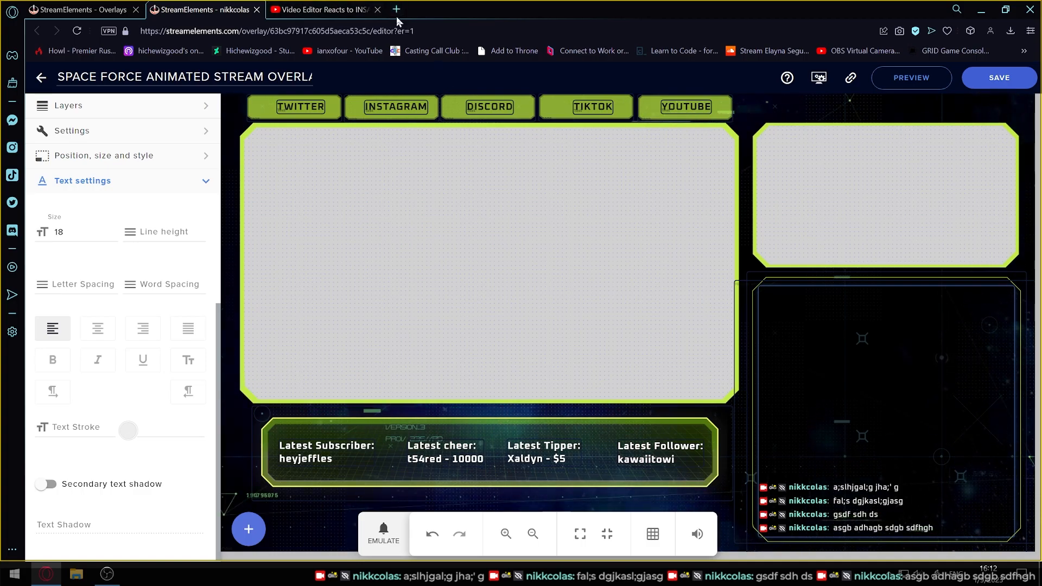
{"action": "type", "text": "reactive"}
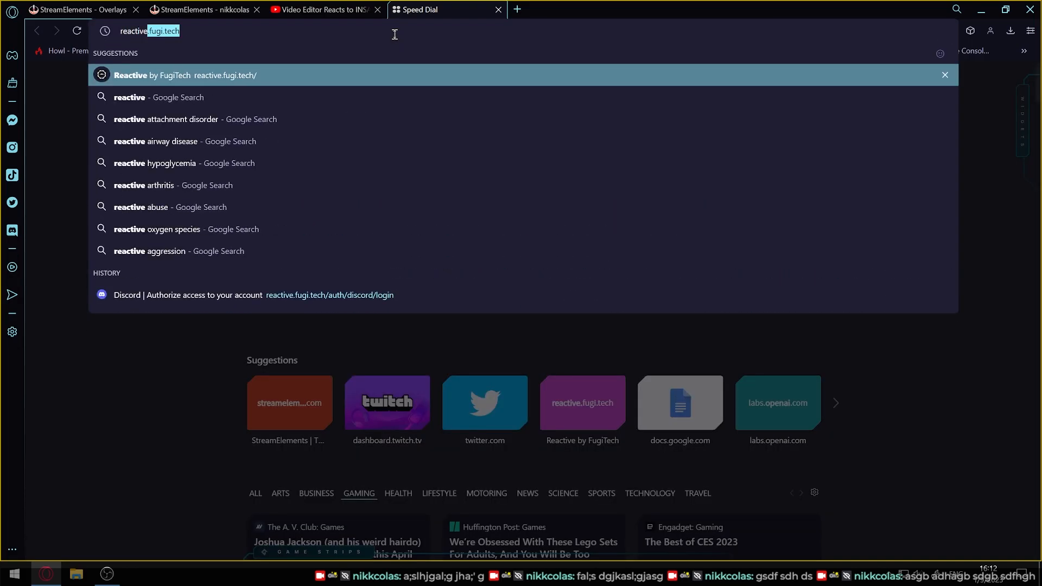
{"action": "left_click", "coordinate": [355, 79]}
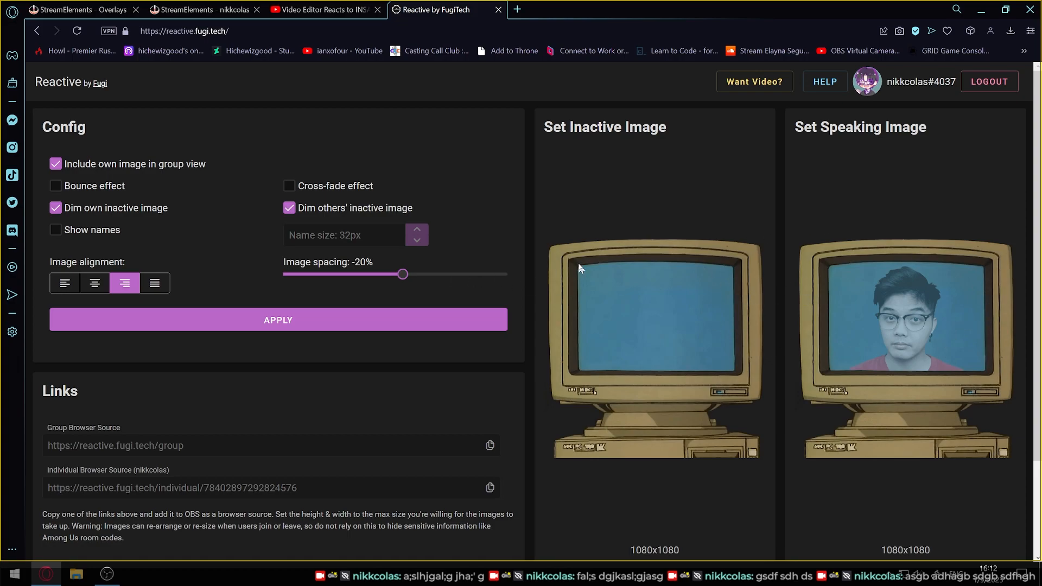
Turn off "Include own image in group view" in the Reactive configuration and review the browser source links and images.
{"action": "scroll", "coordinate": [454, 280], "scroll_direction": "down", "scroll_amount": 2}
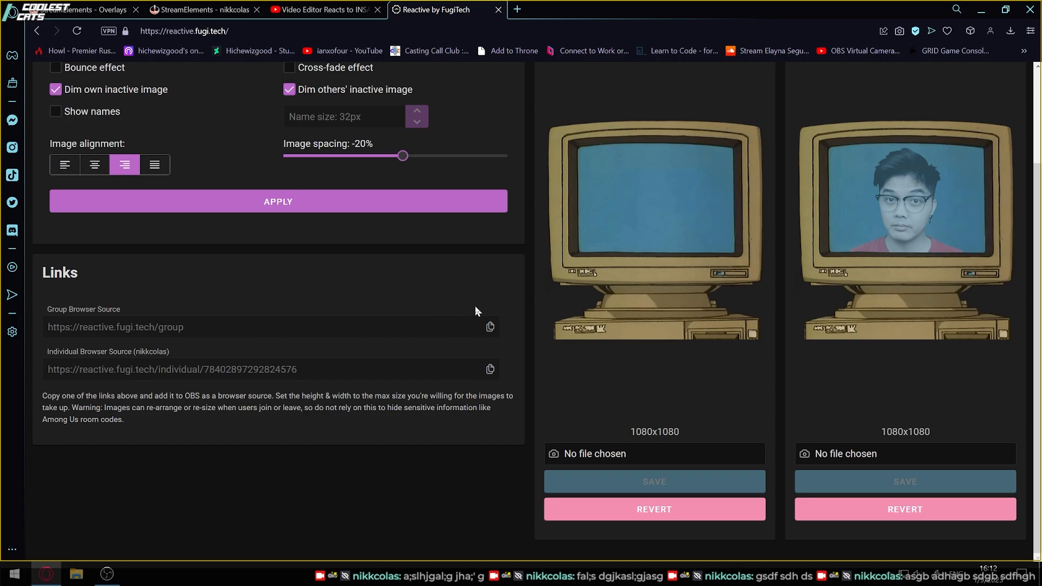
{"action": "scroll", "coordinate": [475, 311], "scroll_direction": "up", "scroll_amount": 2}
{"action": "left_click", "coordinate": [55, 164]}
{"action": "scroll", "coordinate": [227, 320], "scroll_direction": "down", "scroll_amount": 1}
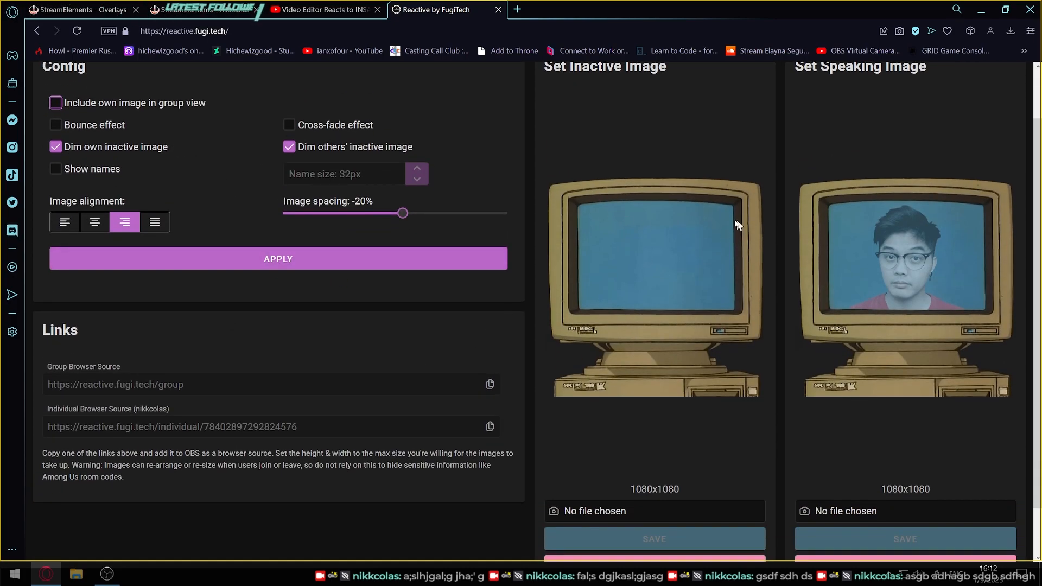
{"action": "scroll", "coordinate": [565, 363], "scroll_direction": "down", "scroll_amount": 1}
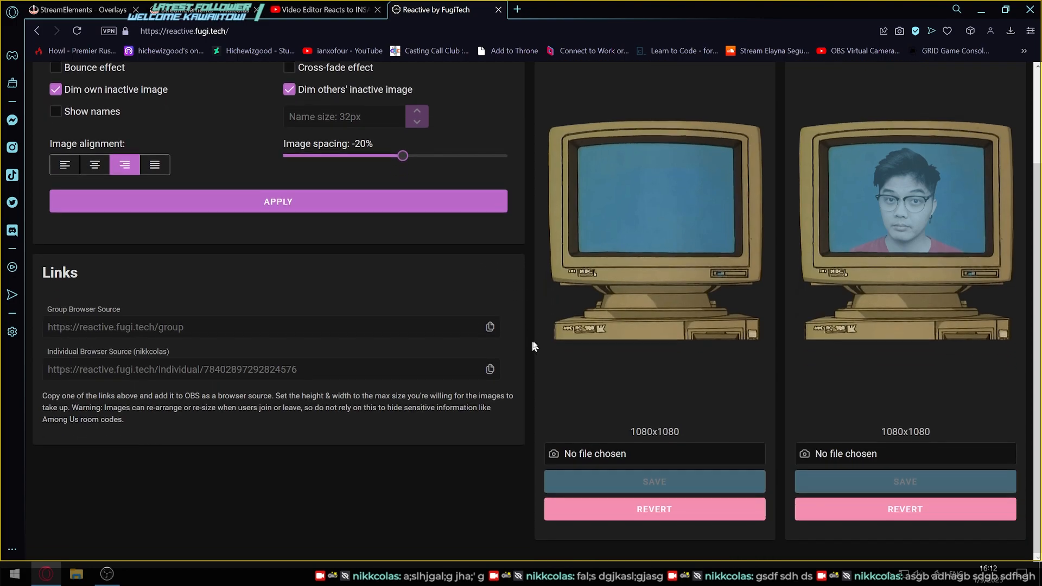
{"action": "scroll", "coordinate": [737, 241], "scroll_direction": "up", "scroll_amount": 1}
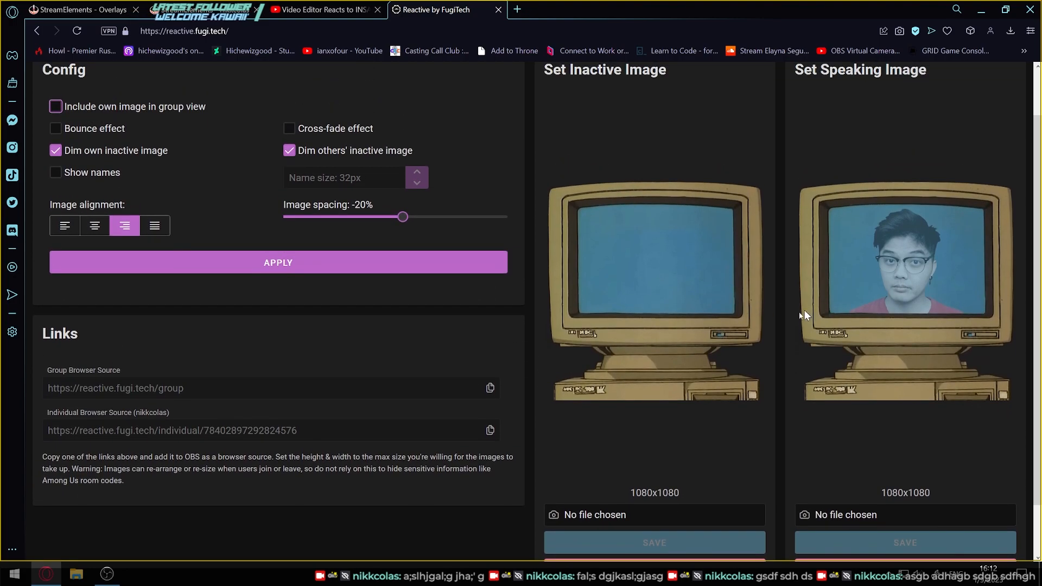
Search the web for "vaedotube", open the veado.tube site and look over its avatar apps and information sections.
{"action": "scroll", "coordinate": [766, 357], "scroll_direction": "up", "scroll_amount": 1}
{"action": "scroll", "coordinate": [705, 333], "scroll_direction": "down", "scroll_amount": 1}
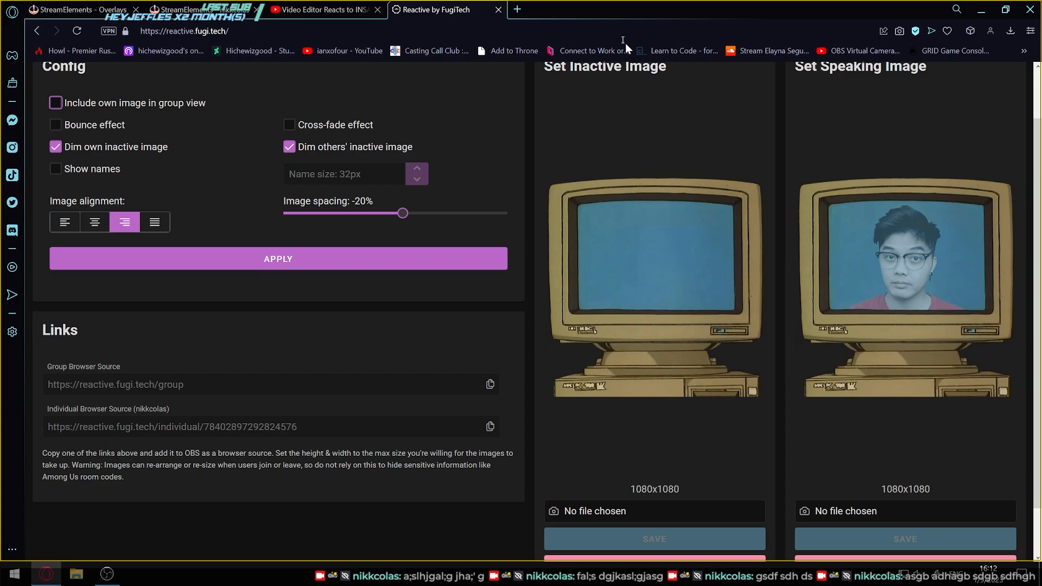
{"action": "left_click", "coordinate": [581, 28]}
{"action": "type", "text": "vaed"}
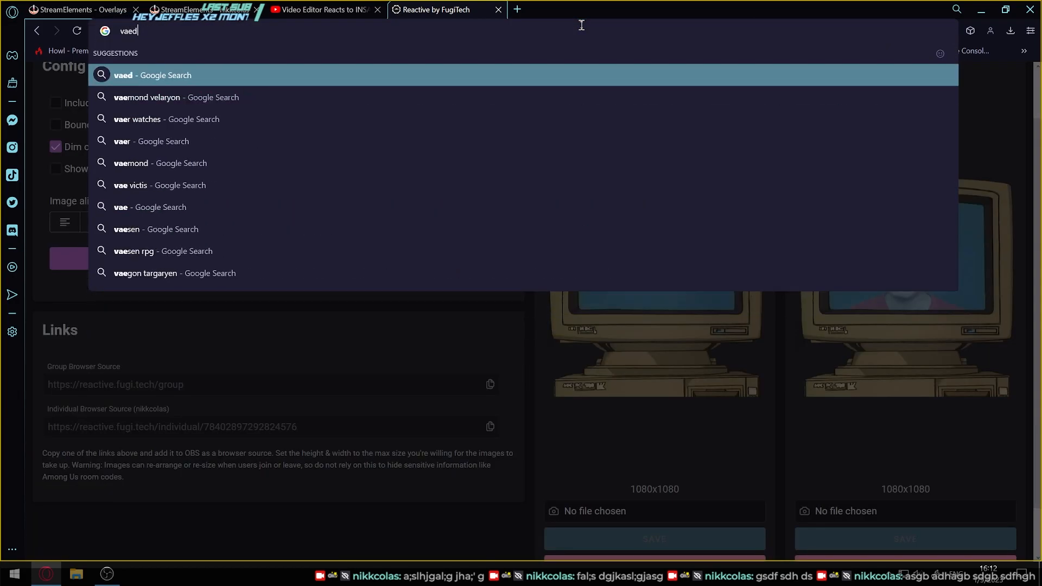
{"action": "type", "text": "otube"}
{"action": "key", "text": "Return"}
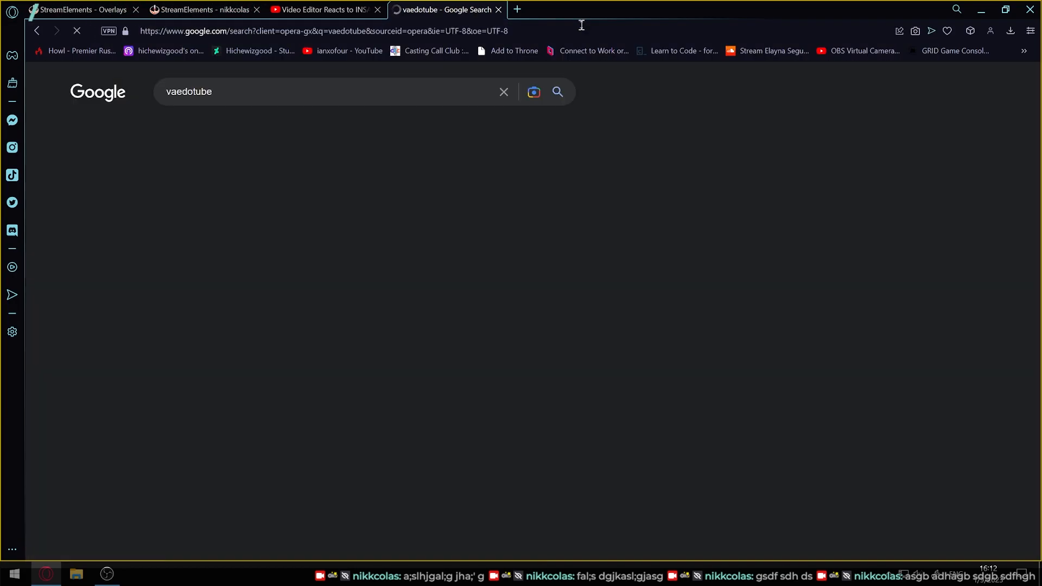
{"action": "left_click", "coordinate": [180, 242]}
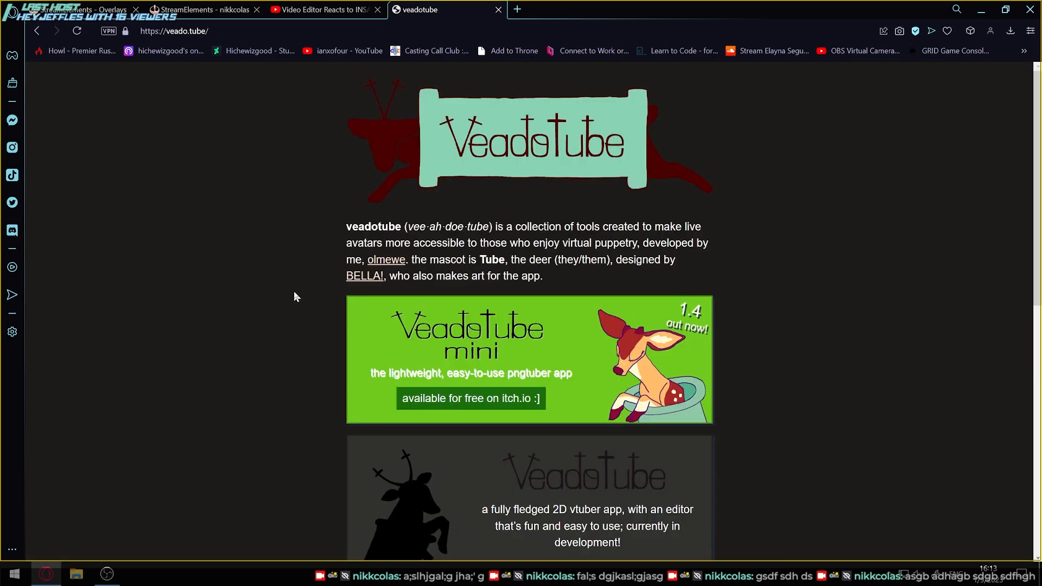
{"action": "scroll", "coordinate": [839, 267], "scroll_direction": "down", "scroll_amount": 5}
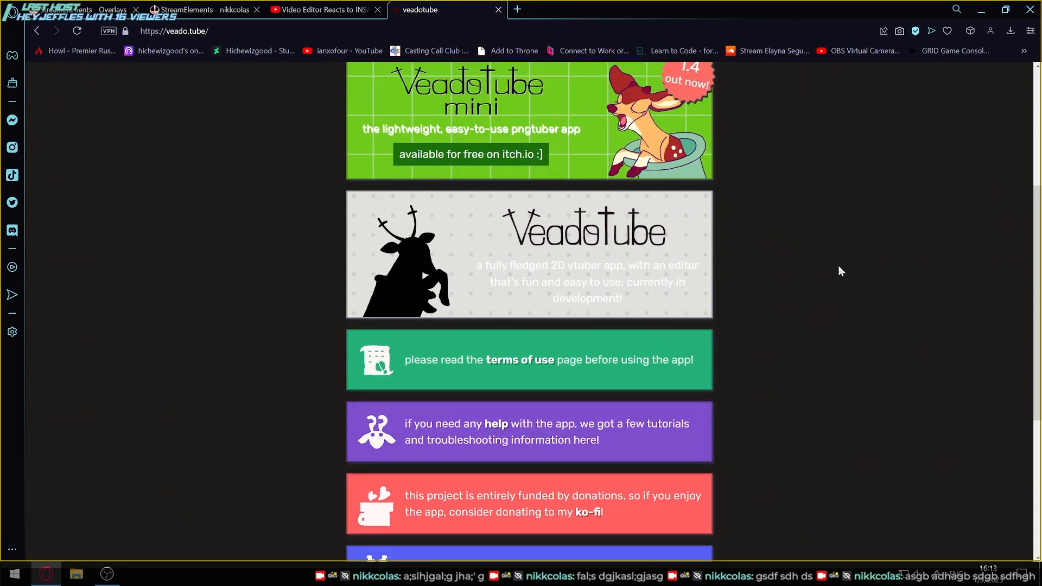
{"action": "scroll", "coordinate": [839, 267], "scroll_direction": "down", "scroll_amount": 5}
{"action": "scroll", "coordinate": [840, 270], "scroll_direction": "down", "scroll_amount": 3}
{"action": "scroll", "coordinate": [840, 270], "scroll_direction": "up", "scroll_amount": 13}
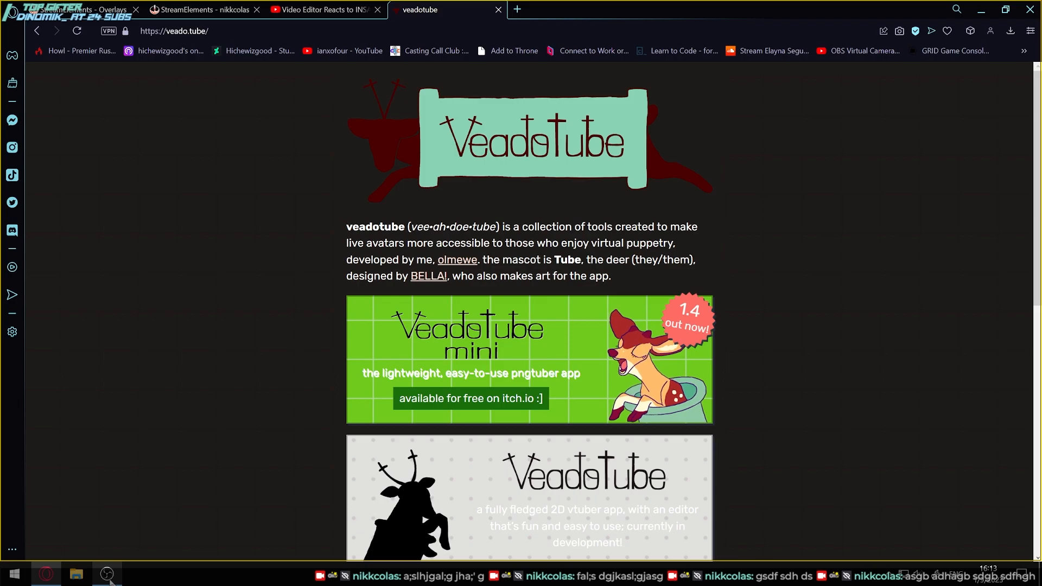
Return to OBS and enlarge the lower docks by moving their boundary upward, shrinking the preview area.
{"action": "key", "text": "alt+Tab"}
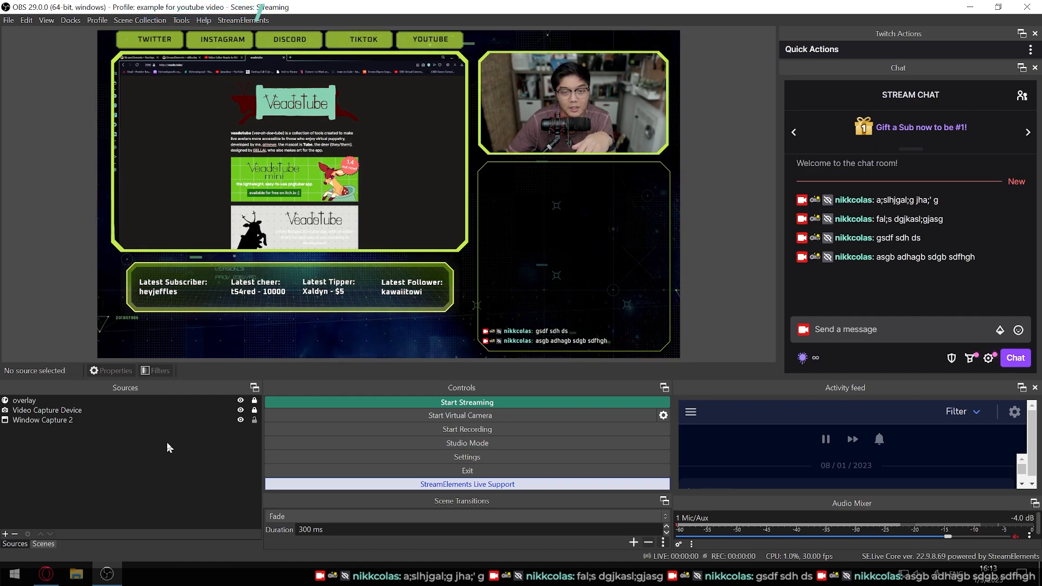
{"action": "left_click", "coordinate": [369, 487]}
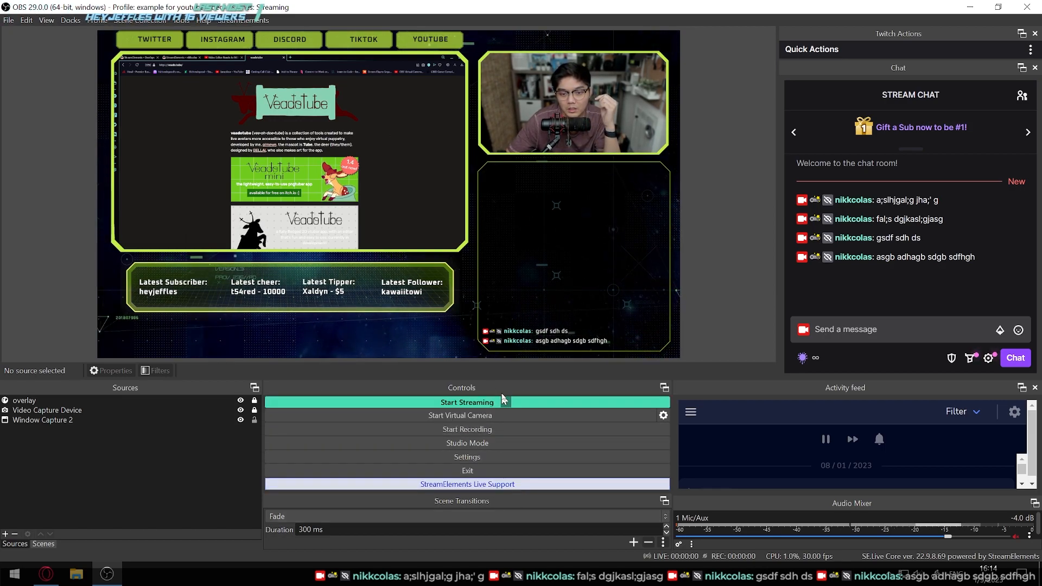
{"action": "left_click_drag", "start_coordinate": [509, 381], "coordinate": [521, 279]}
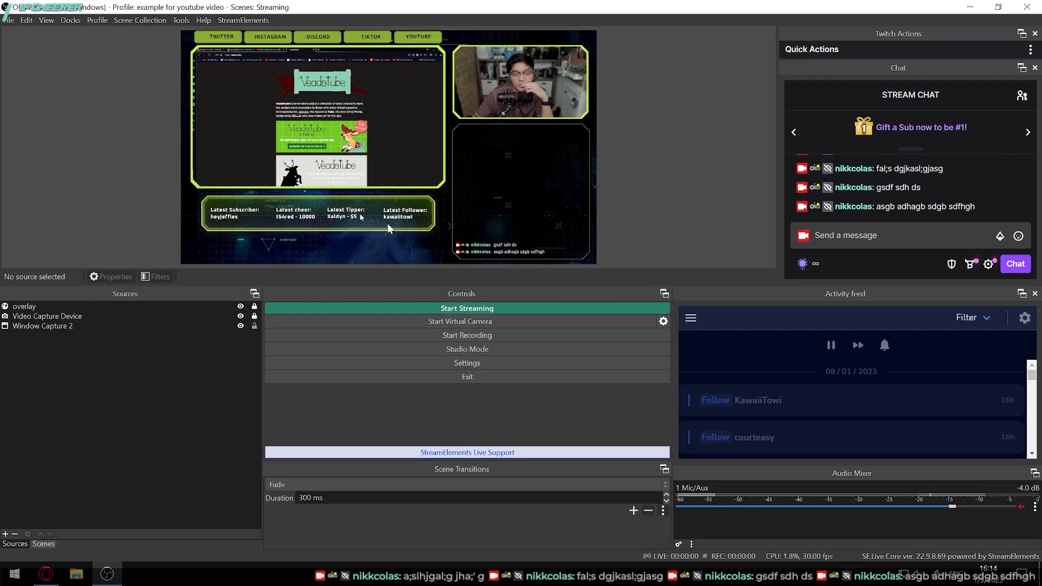
{"action": "left_click", "coordinate": [243, 20]}
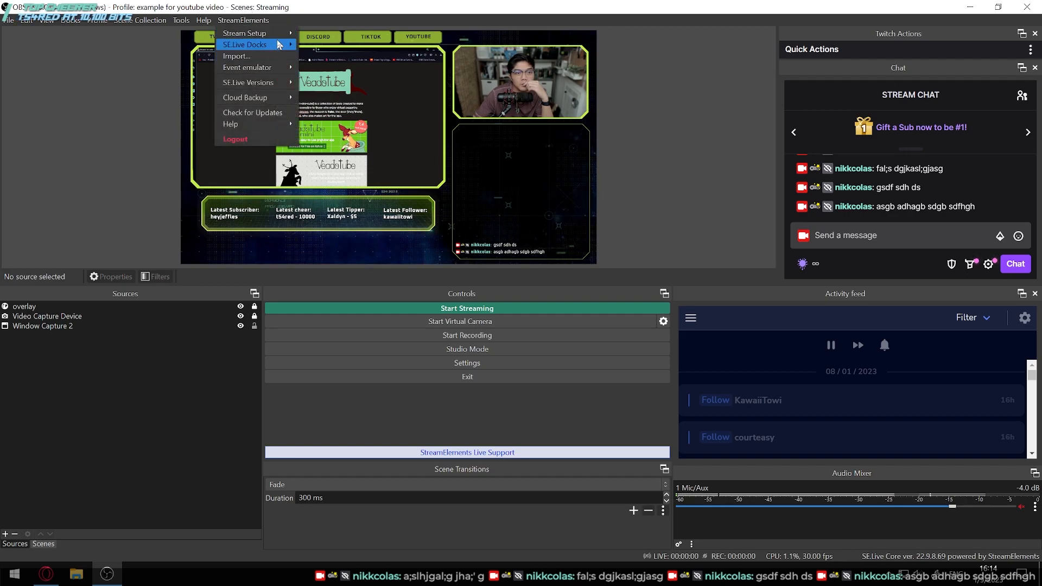
{"action": "mouse_move", "coordinate": [279, 44]}
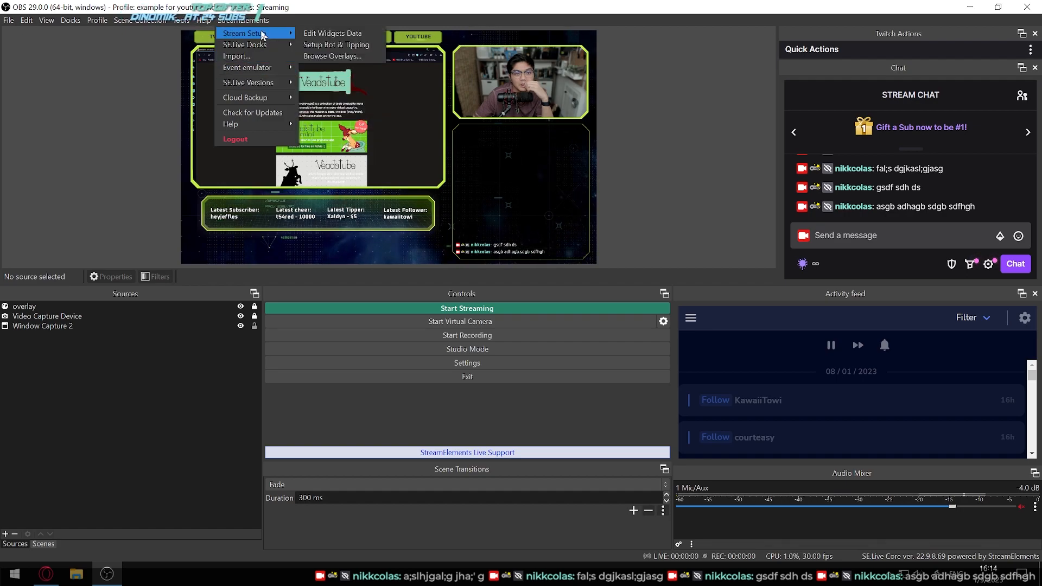
{"action": "left_click", "coordinate": [686, 125]}
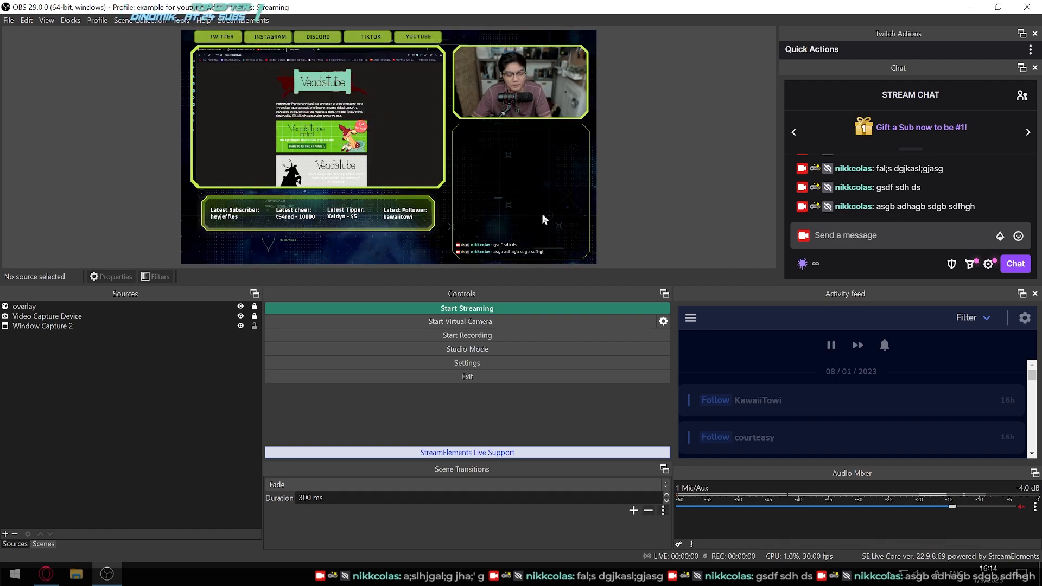